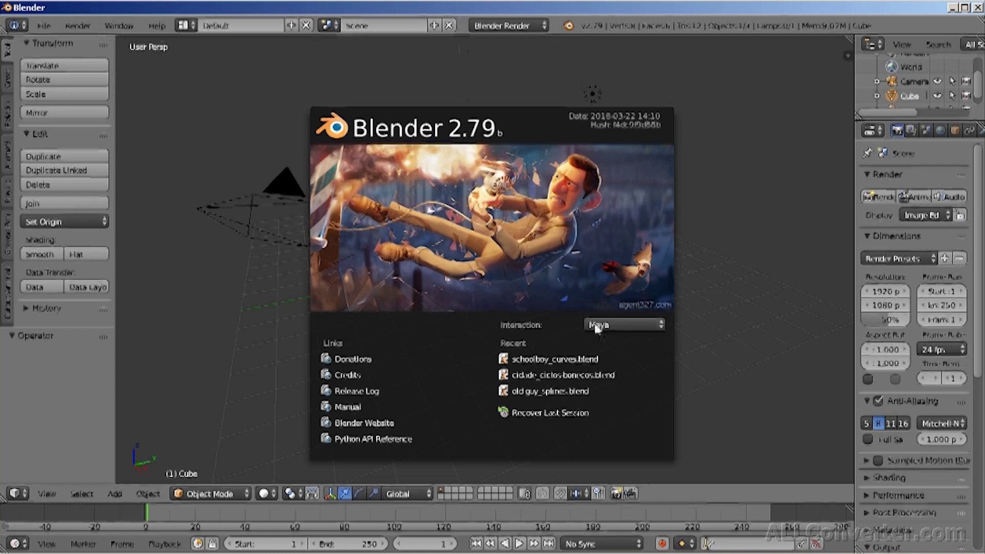
Close the splash screen, try box-selecting the cube, lamp and camera in turn, and clear the selection
left_click(399, 205)
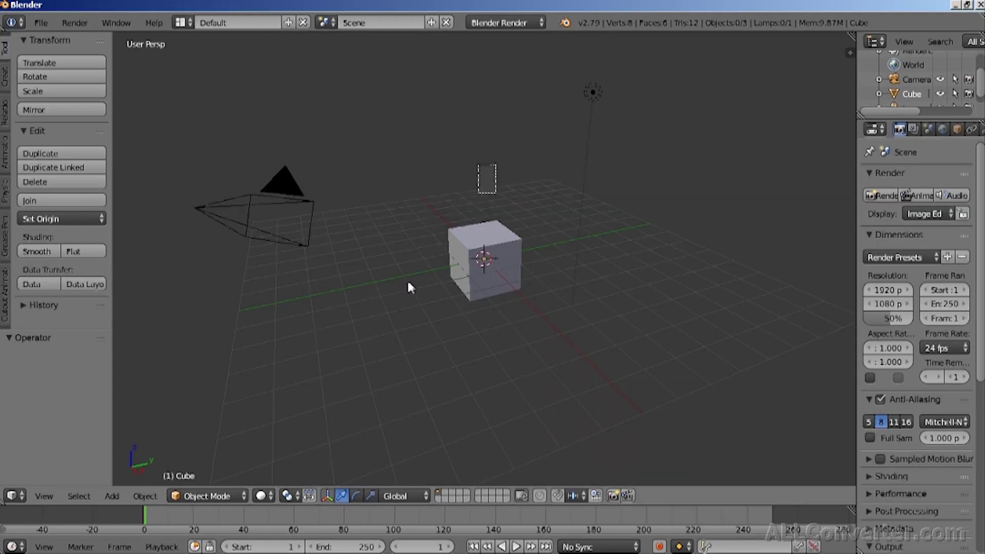
right_click(474, 241)
mouse_move(536, 167)
left_mouse_down()
mouse_move(468, 245)
mouse_move(486, 223)
left_mouse_up()
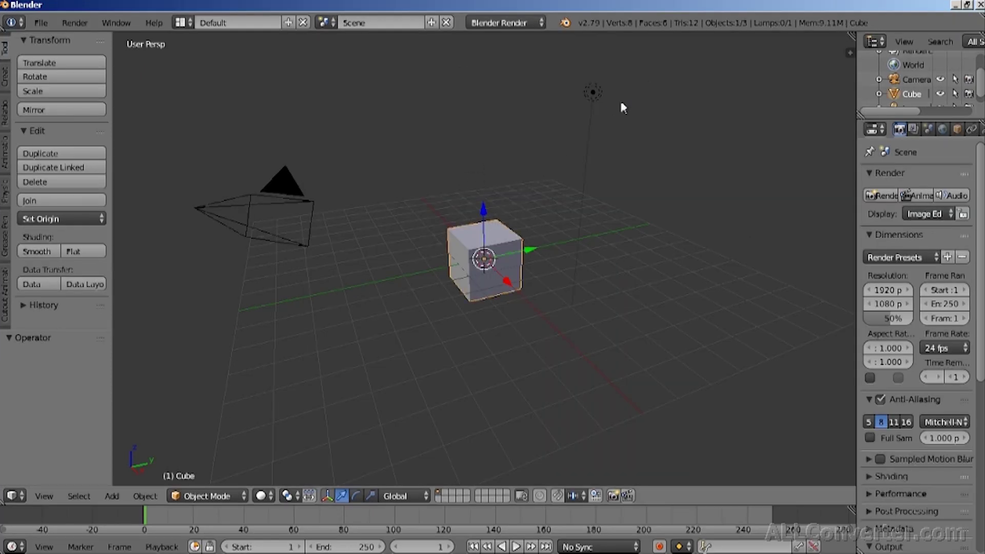
left_click_drag(620, 68, 563, 119)
left_click_drag(309, 149, 260, 225)
key("a")
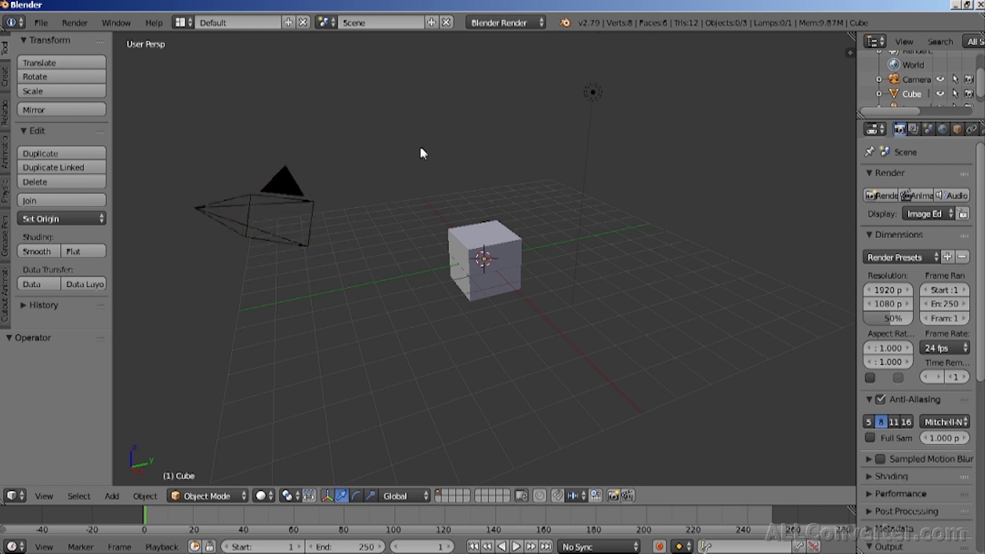
Set the input preset and key configuration to Maya in the user preferences and save the user settings
left_click(41, 23)
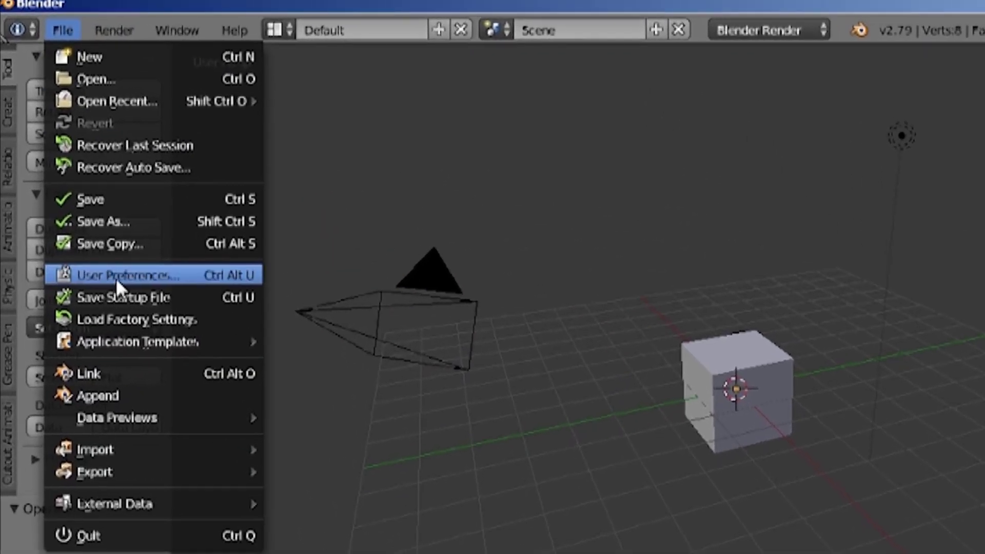
left_click(77, 190)
left_click(279, 45)
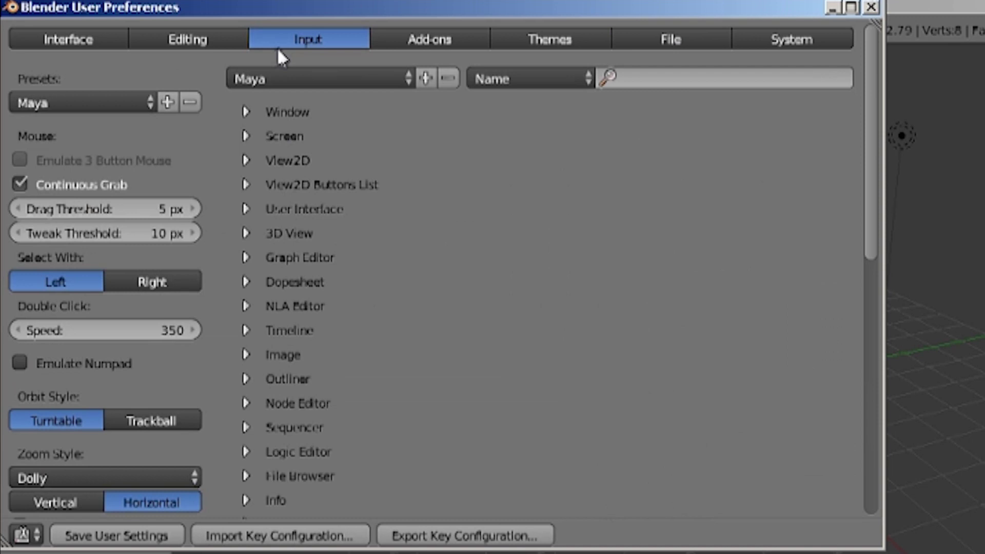
left_click(109, 104)
left_click(64, 174)
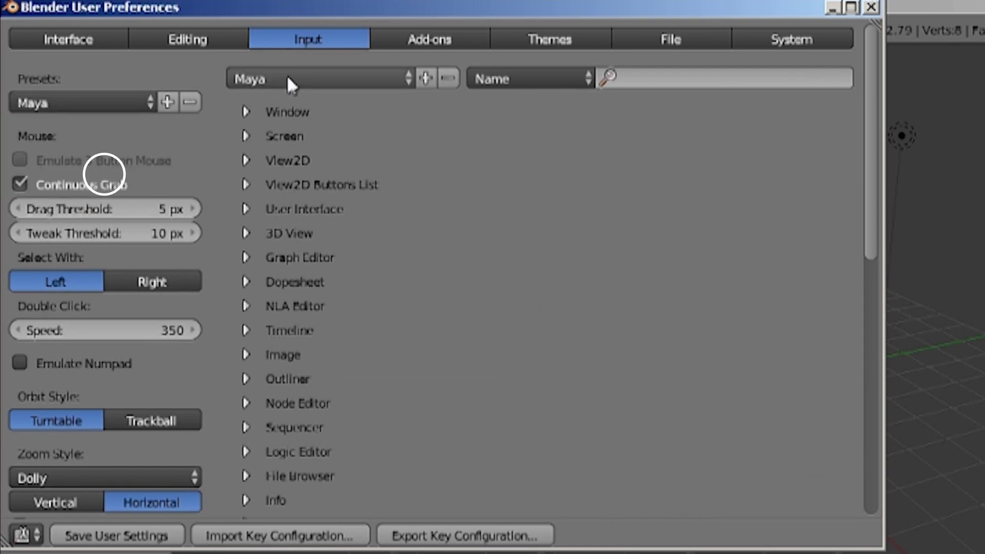
left_click(287, 78)
left_click(314, 150)
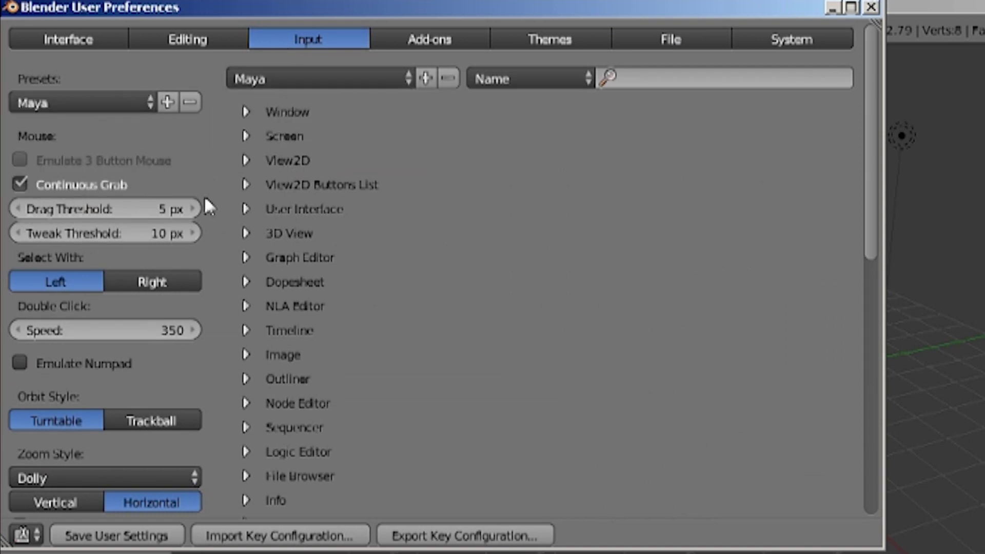
left_click(110, 534)
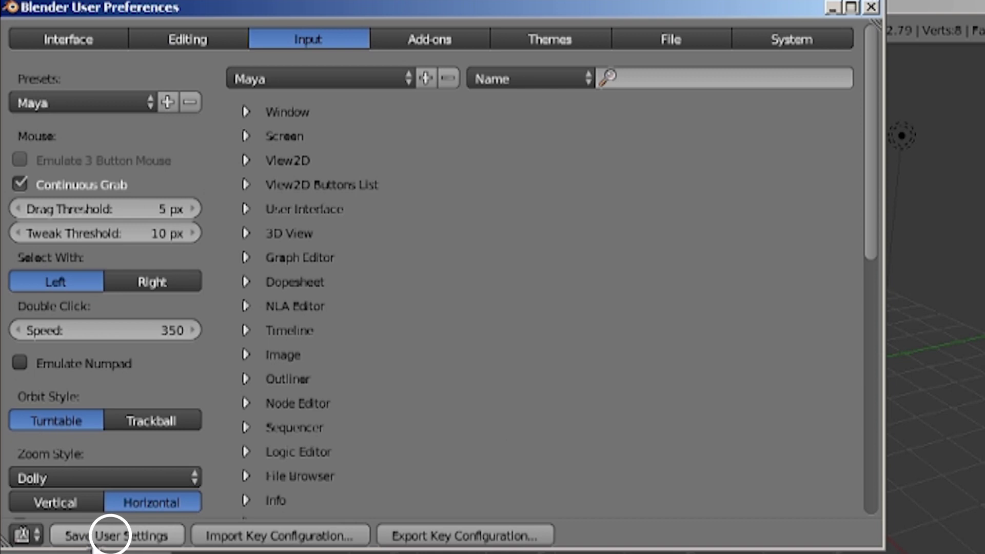
left_click(868, 9)
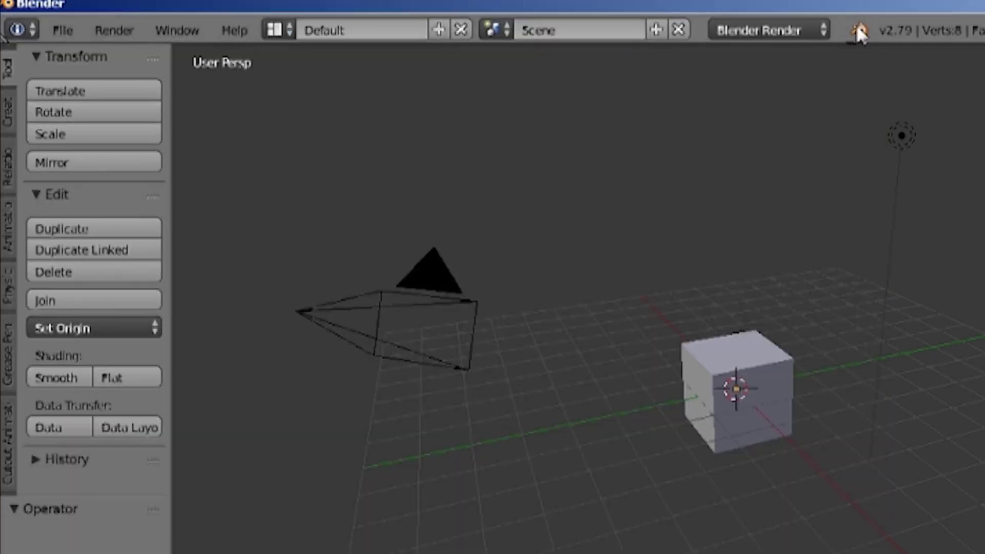
Select the cube, lamp and camera together and delete them from the scene
left_click(714, 354)
left_click_drag(973, 108, 361, 510)
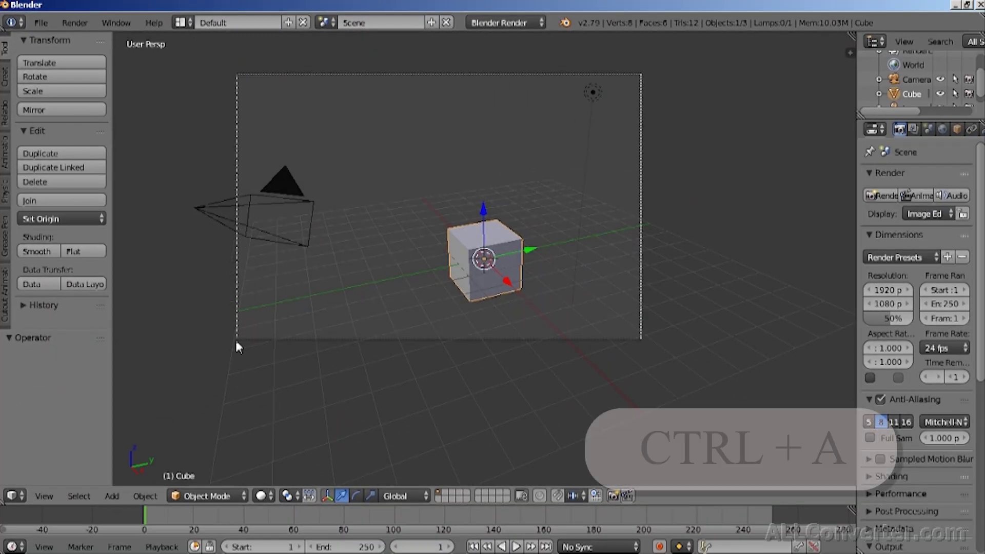
left_click_drag(235, 339, 235, 340)
key("x")
left_click(382, 209)
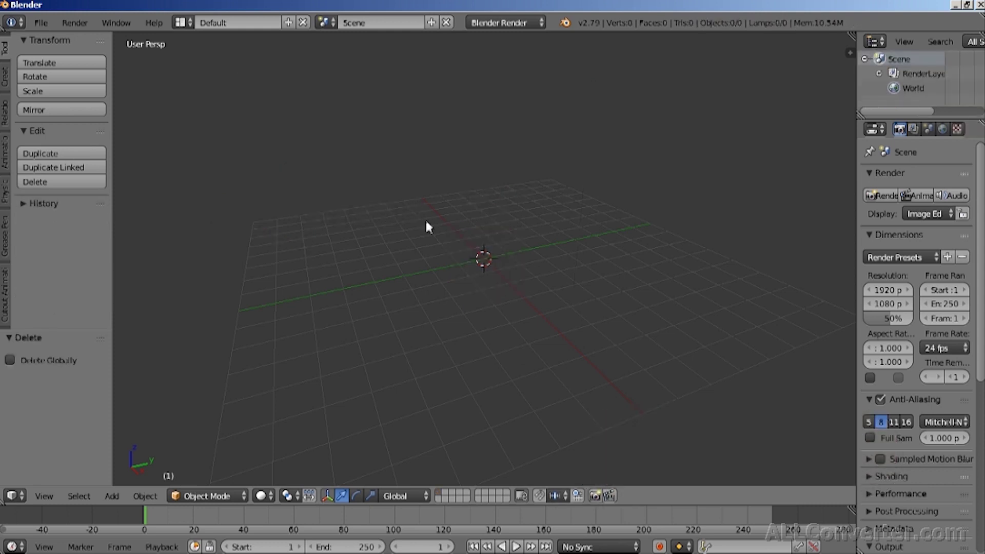
Add a UV sphere mesh to the empty scene at the 3D cursor
left_click(112, 496)
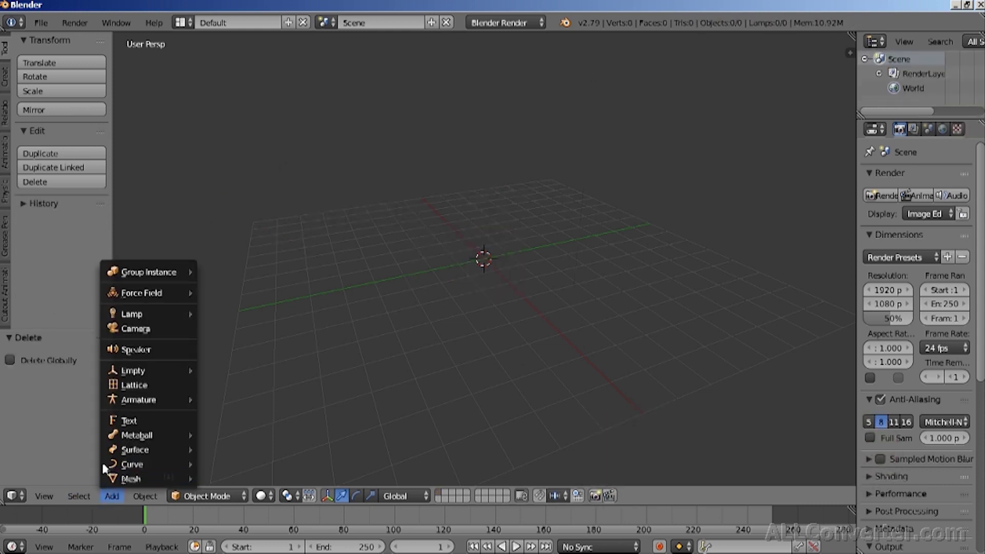
mouse_move(156, 475)
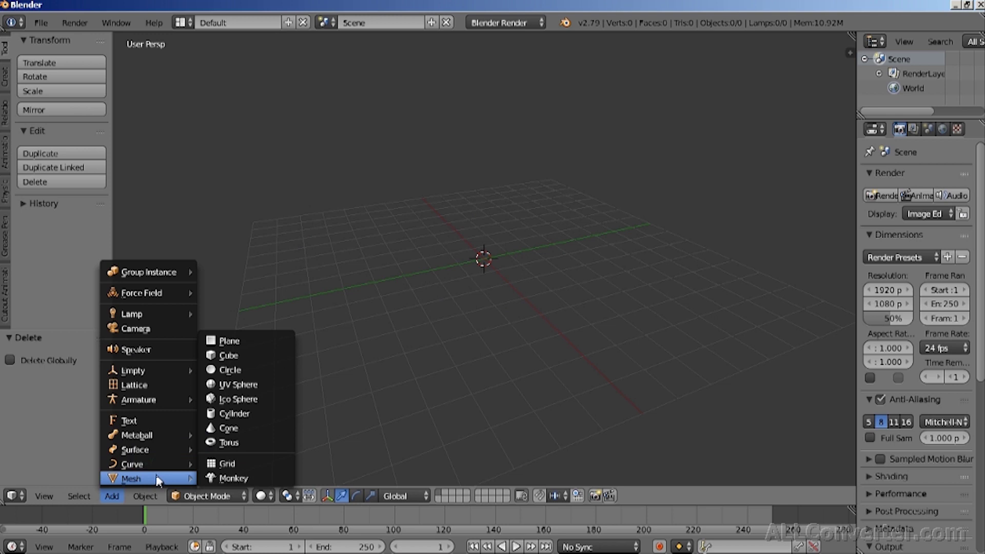
left_click(236, 386)
Practise panning, rotating and zooming the 3D view to examine the sphere from several angles and distances
middle_click_drag(486, 279, 460, 300, "alt")
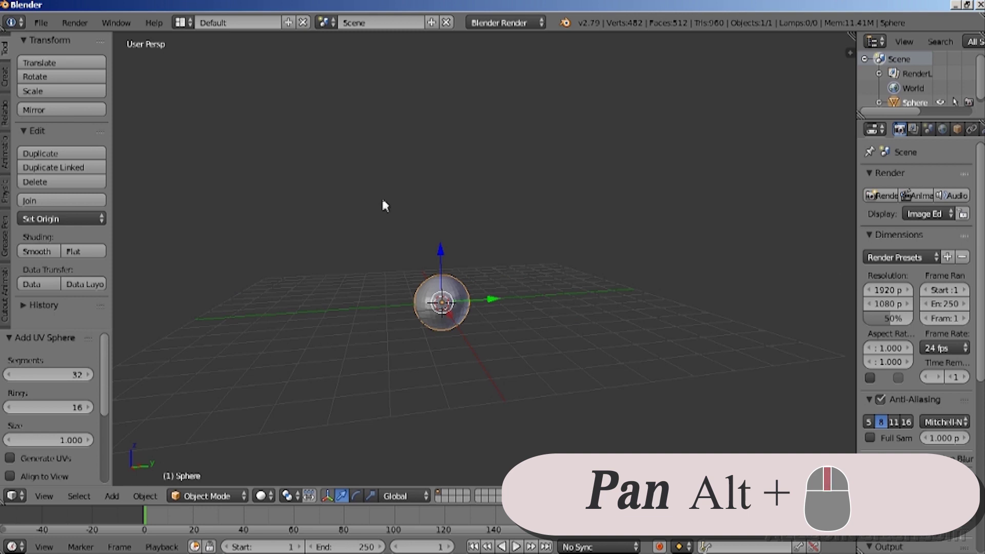
middle_click_drag(382, 200, 389, 309, "alt")
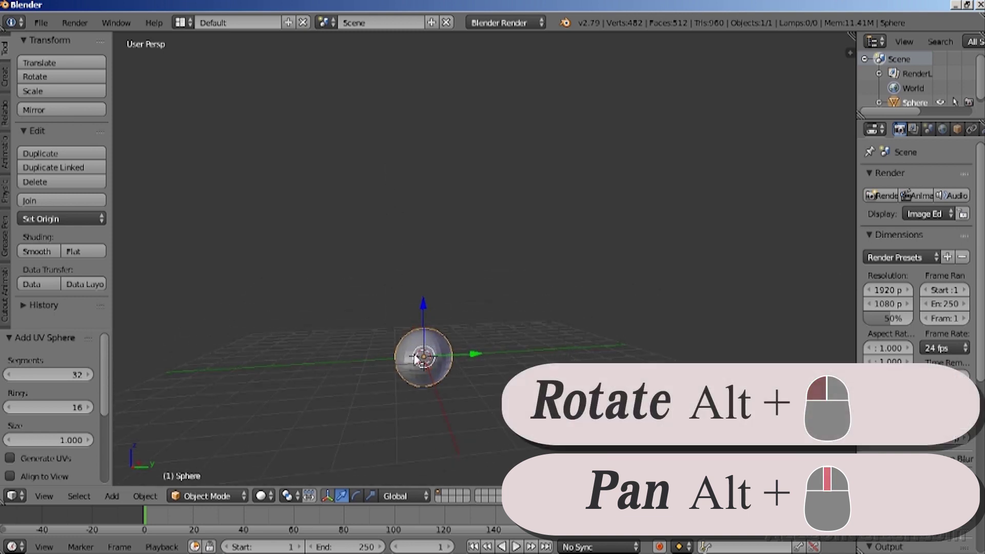
middle_click_drag(421, 349, 462, 308, "alt")
right_click_drag(461, 309, 512, 354, "alt")
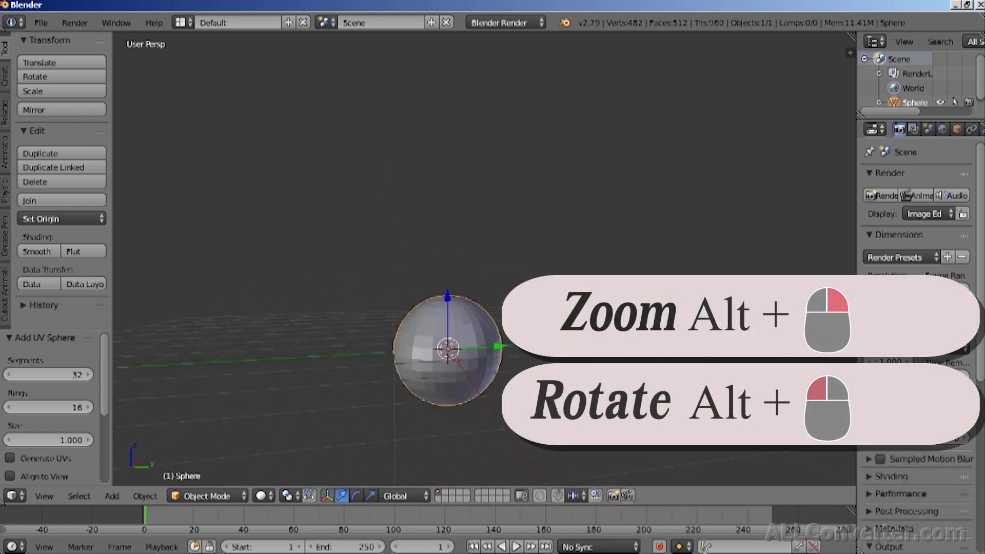
middle_click_drag(513, 354, 550, 326, "alt")
right_click_drag(560, 251, 503, 297, "alt")
left_click_drag(503, 297, 580, 343, "alt")
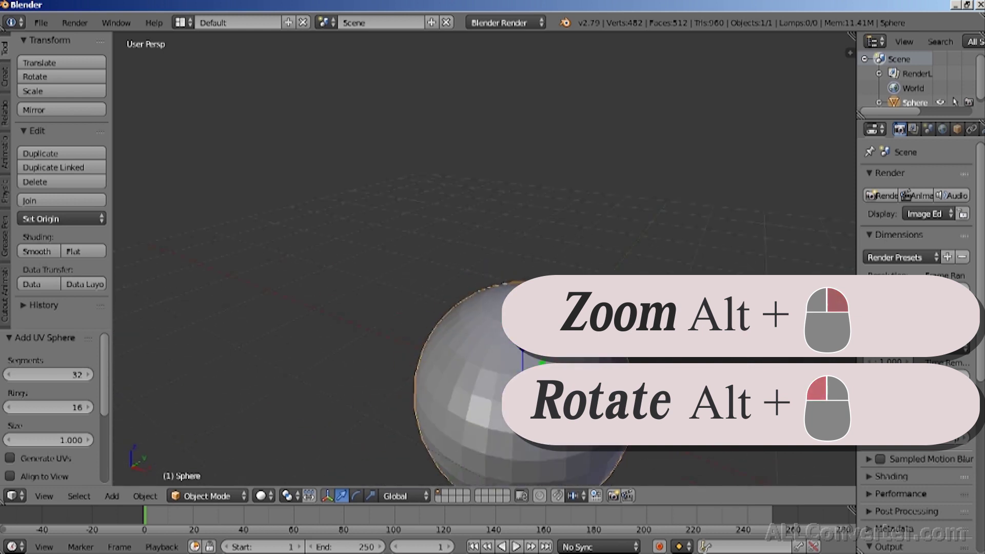
right_click_drag(508, 349, 387, 311, "alt")
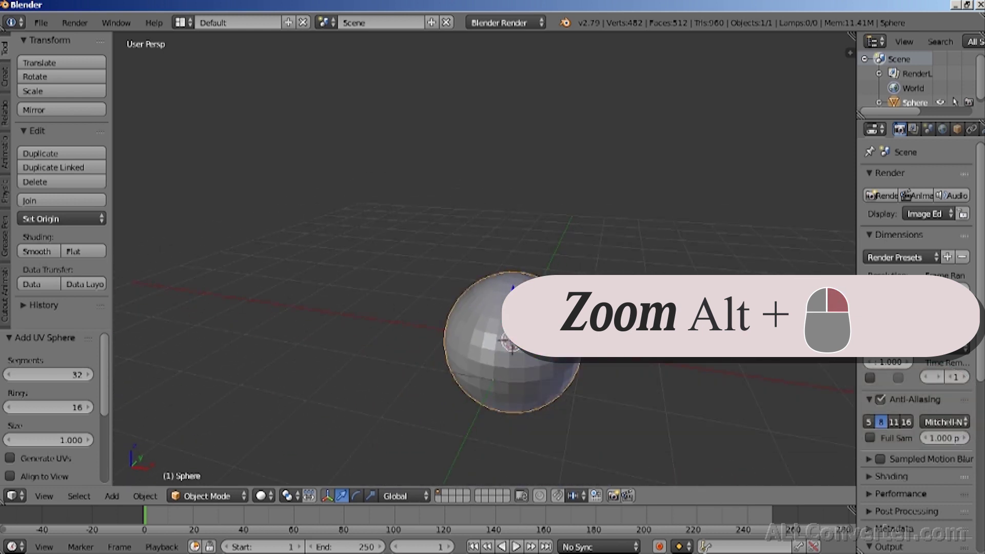
middle_click_drag(525, 354, 523, 288, "alt")
left_click_drag(523, 295, 355, 361, "alt")
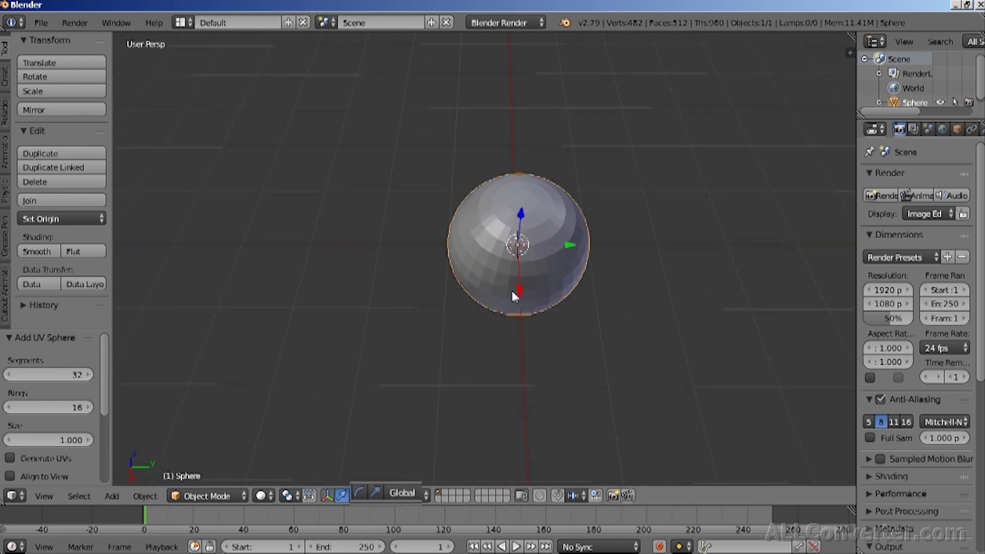
left_click_drag(512, 291, 588, 290, "alt")
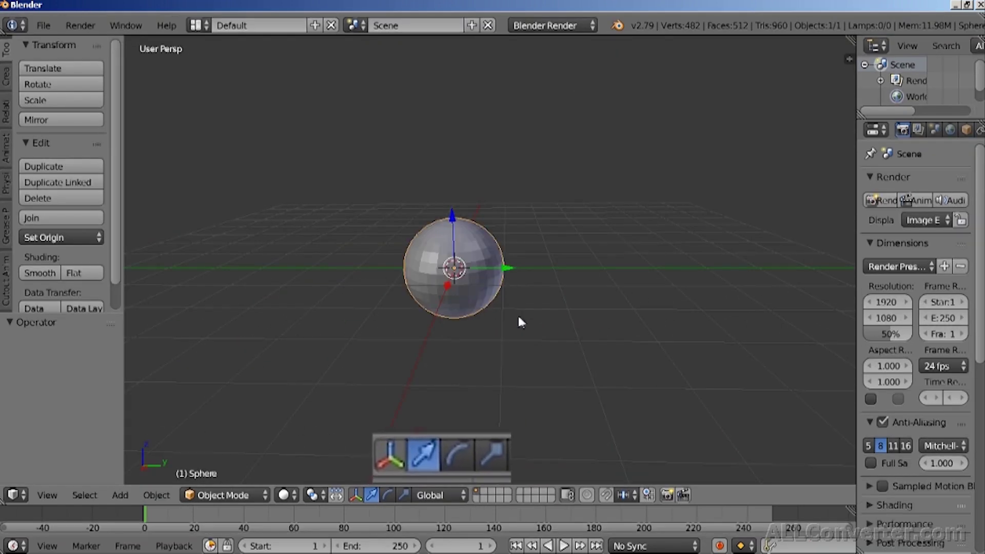
left_click_drag(519, 316, 482, 309, "alt")
Try moving the sphere along its different axes with the translate manipulator, undoing the moves
left_click_drag(443, 283, 404, 307)
key("ctrl+z")
left_click_drag(497, 270, 477, 265)
key("ctrl+z")
key("ctrl+z")
left_click_drag(466, 220, 519, 276)
Switch to the rotate manipulator and try rotating the sphere around its different axes, undoing the rotations
left_click(392, 495)
key("ctrl+z")
left_click_drag(453, 224, 441, 241)
key("ctrl+z")
left_click_drag(465, 278, 528, 263)
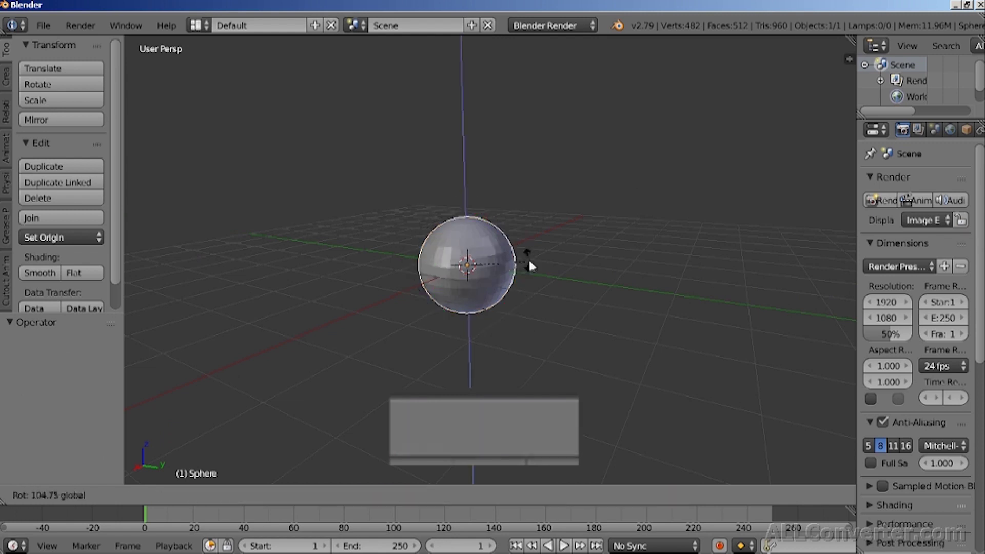
key("ctrl+z")
left_click_drag(493, 210, 522, 245)
key("ctrl+z")
left_click_drag(481, 306, 518, 307)
Switch to the scale manipulator and try scaling the sphere along each axis and uniformly, undoing every change
left_click(403, 496)
key("ctrl+z")
left_click_drag(513, 272, 569, 277)
key("ctrl+z")
left_click_drag(465, 212, 464, 159)
key("ctrl+z")
left_click_drag(433, 280, 409, 312)
key("ctrl+z")
left_click_drag(471, 274, 487, 314)
key("ctrl+z")
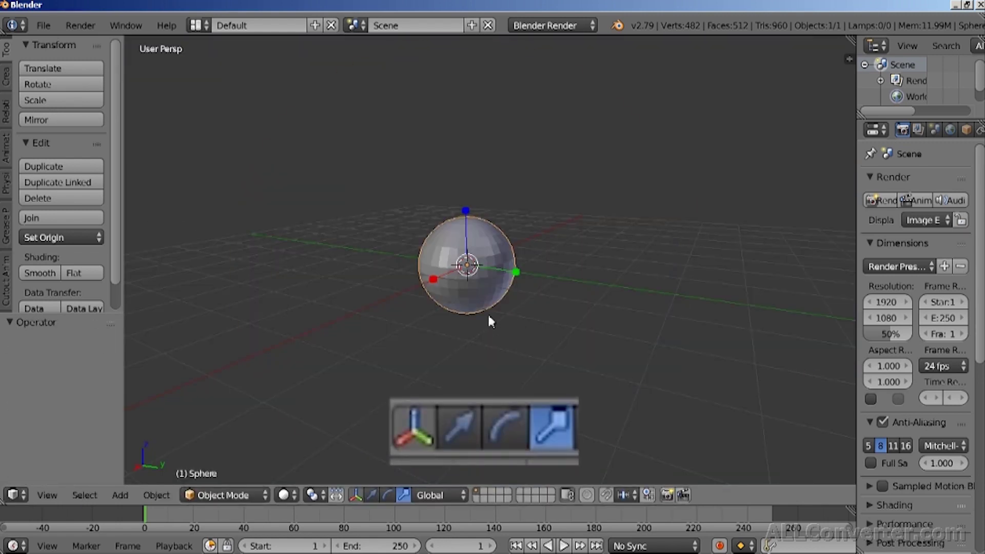
Return to the translate manipulator and move the sphere up about 7.4 units along the Z axis
left_click(372, 495)
middle_click_drag(456, 270, 438, 351)
left_click_drag(440, 331, 431, 108)
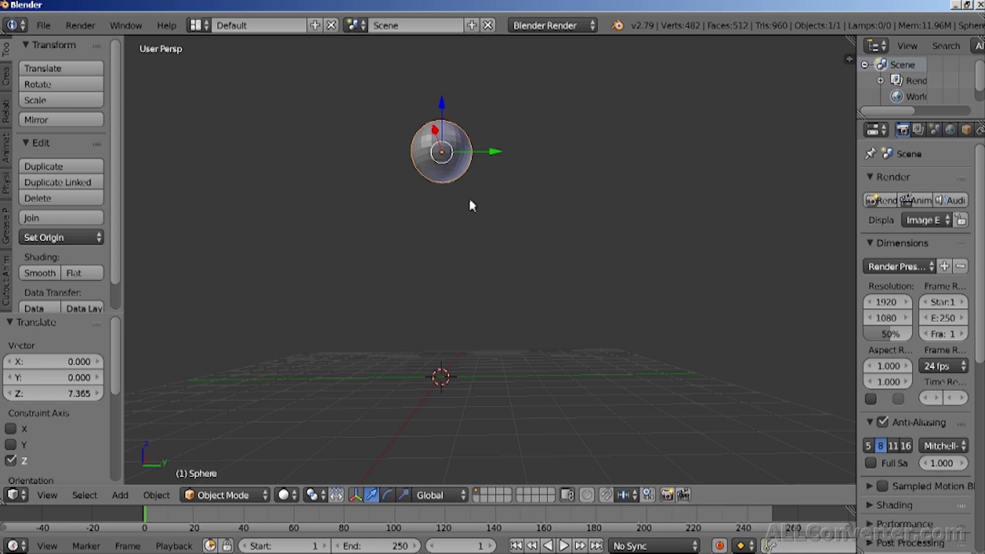
middle_click_drag(468, 195, 466, 236)
Deselect the sphere and preview the animation playback in an enlarged timeline, stopping it again
left_click(156, 514)
key("a")
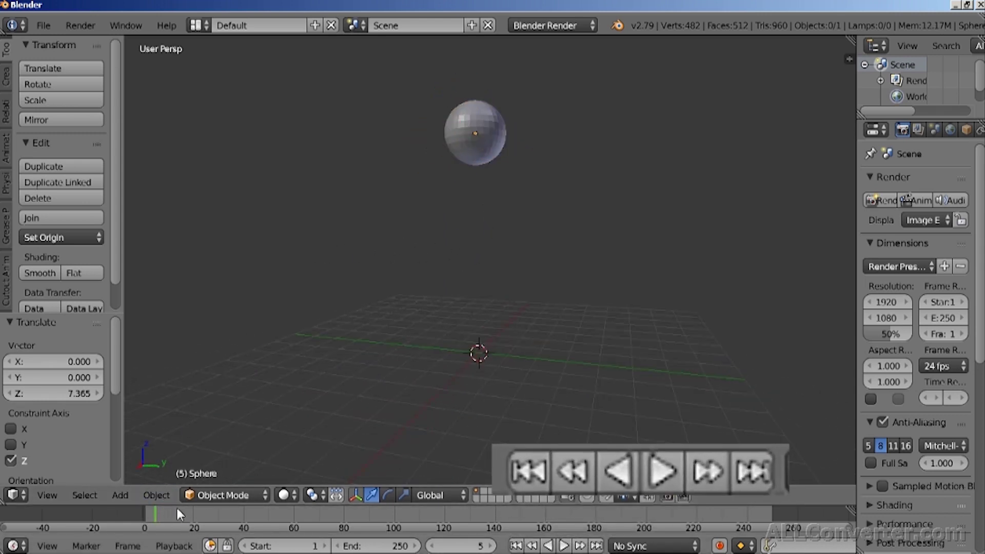
left_click_drag(176, 504, 161, 477)
key("alt+a")
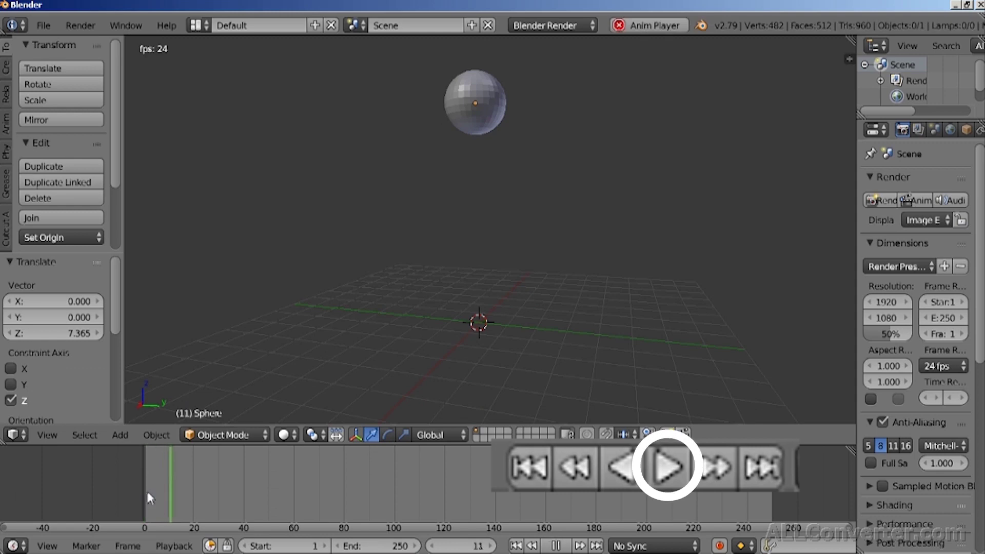
key("alt+a")
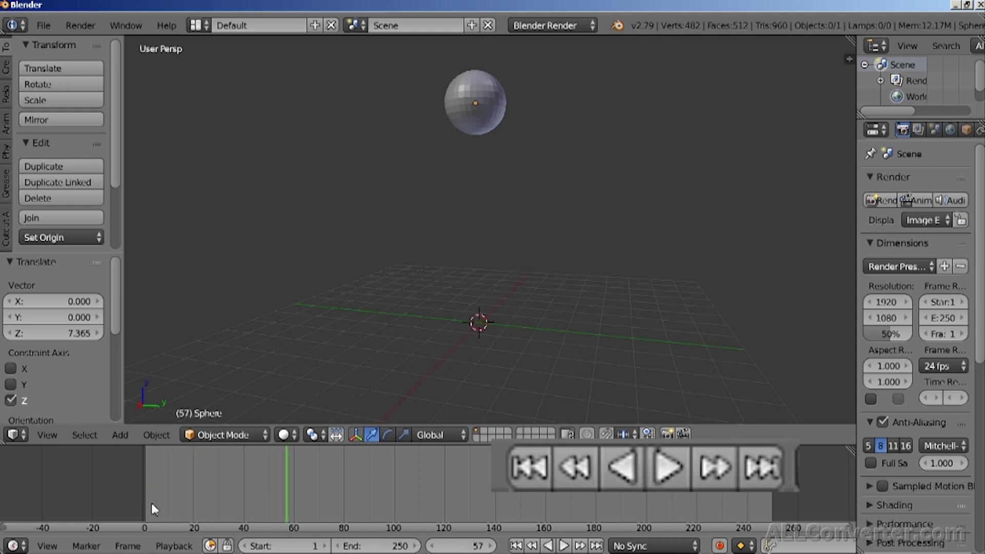
Set the animation's end frame to 60 and add a series of time markers while the timeline plays
left_click(346, 546)
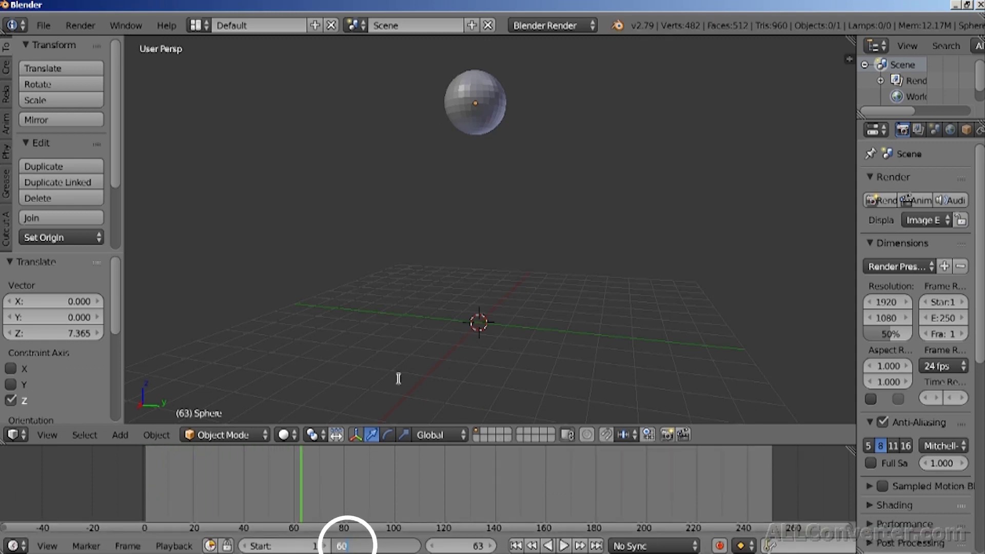
key("Return")
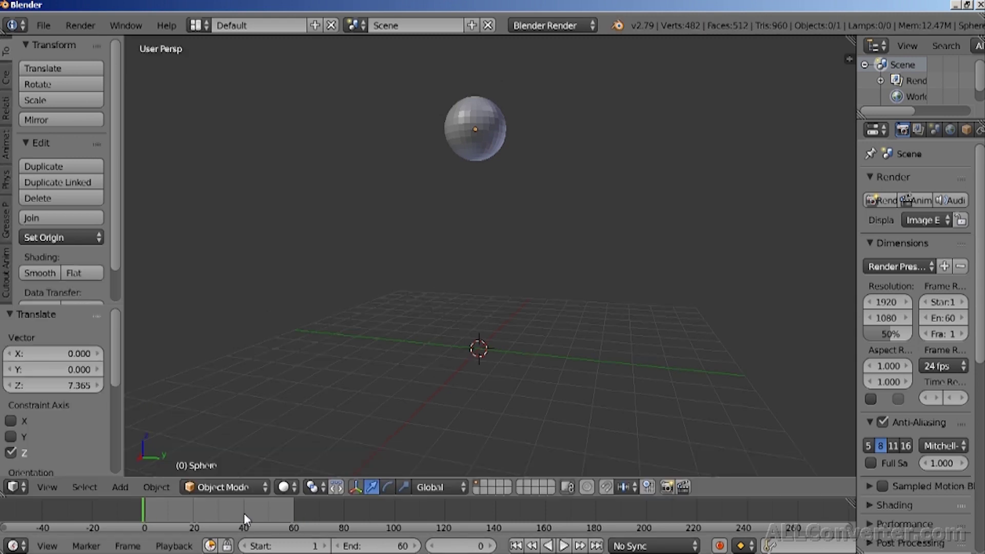
key("alt+a")
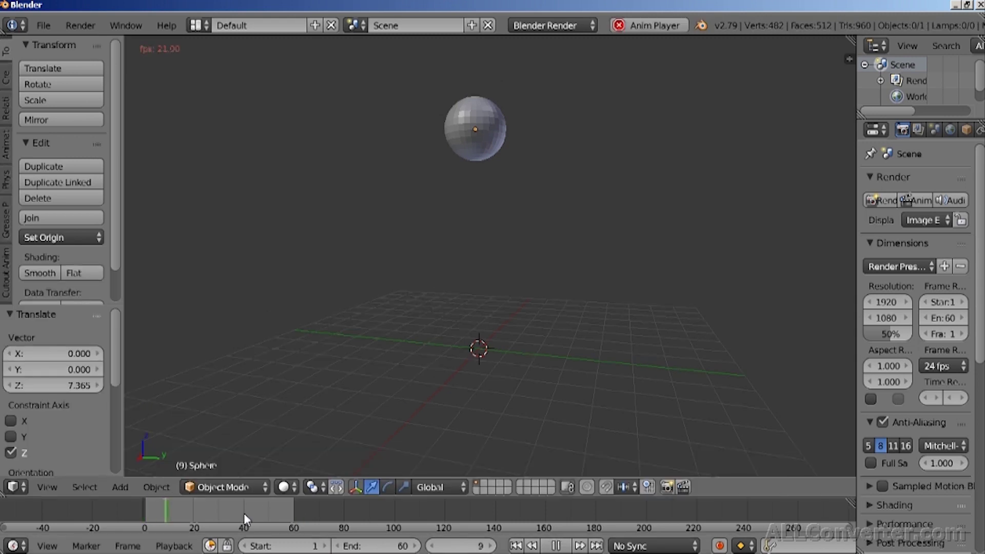
key("m")
key("m")
key("m")
key("m")
key("m")
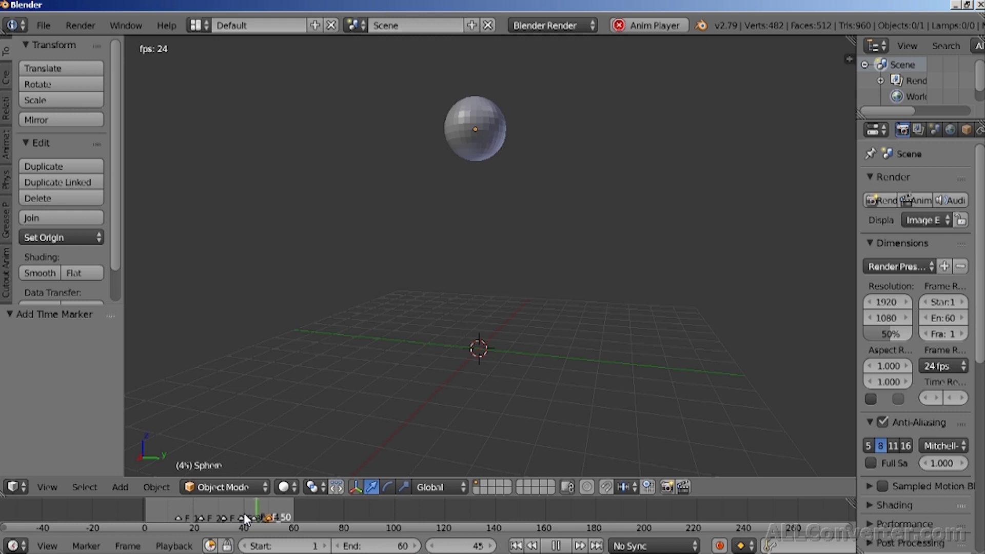
key("alt+a")
Return the timeline to frame 1, select the sphere and show the animation keyframe tools
left_click(177, 515)
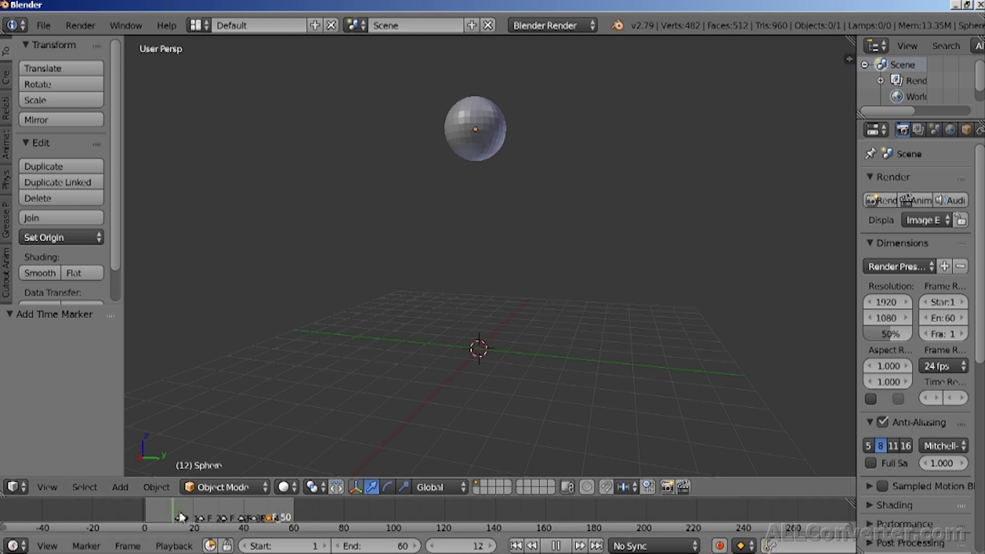
left_click_drag(143, 523, 143, 513)
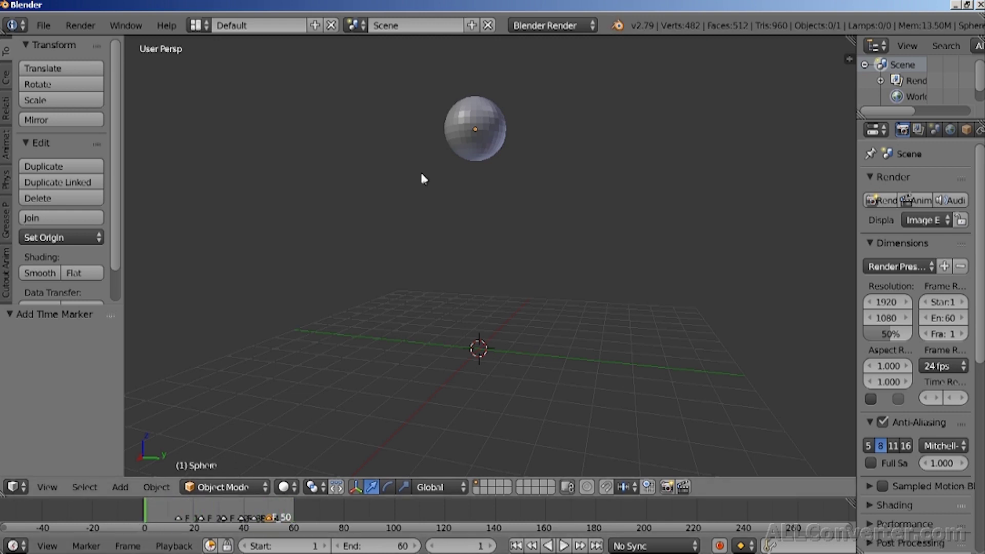
right_click(477, 128)
left_click_drag(475, 100, 475, 101)
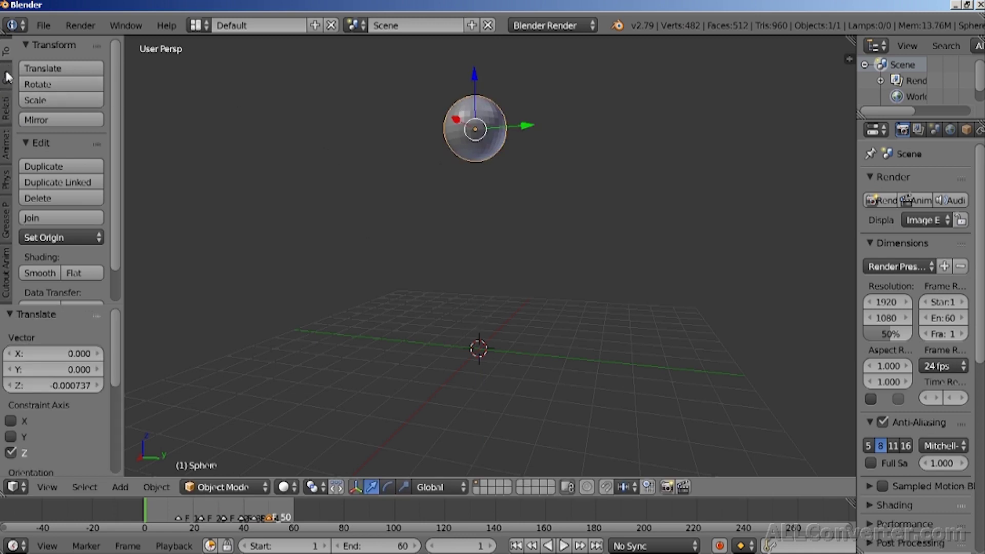
left_click(6, 148)
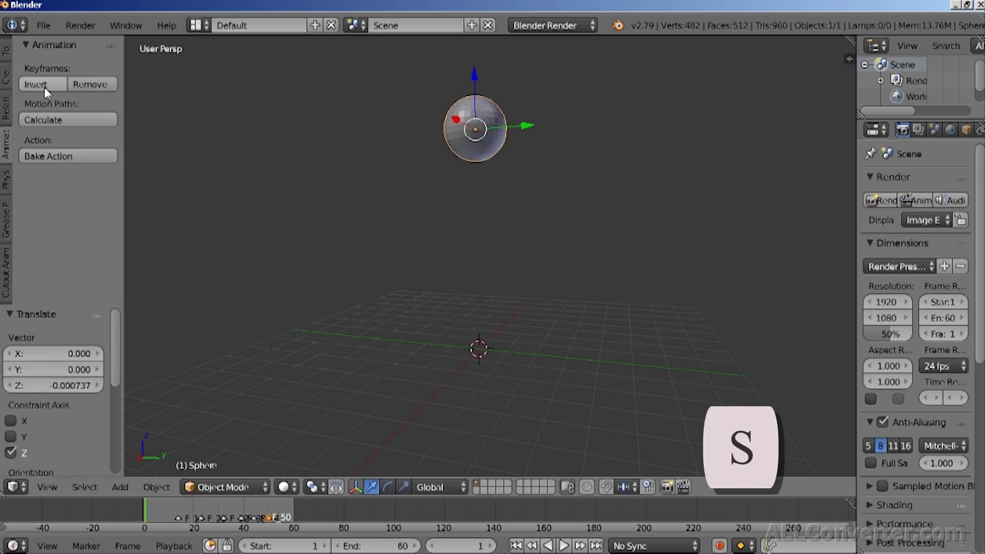
Examine the sphere's location, rotation and scale values in its transform properties
key("i")
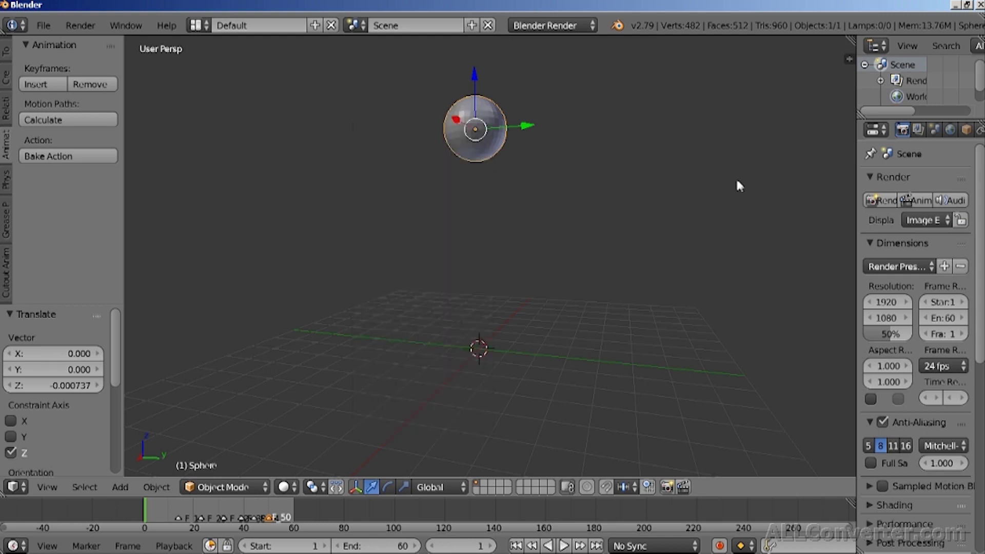
key("n")
left_click_drag(736, 86, 736, 88)
mouse_move(753, 101)
left_mouse_down()
mouse_move(798, 113)
mouse_move(752, 114)
left_mouse_up()
left_click_drag(724, 150, 724, 153)
mouse_move(761, 233)
left_mouse_down()
mouse_move(785, 234)
mouse_move(761, 234)
left_mouse_up()
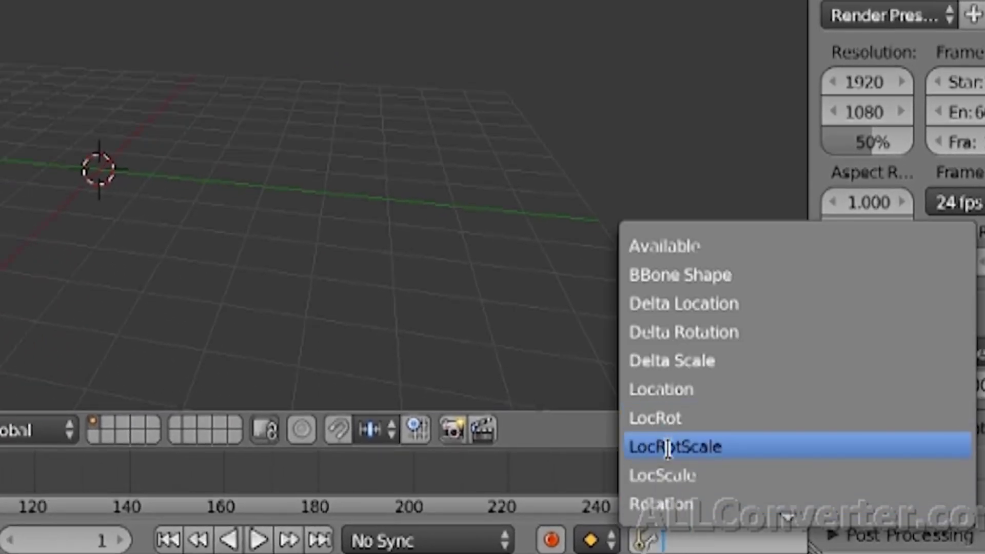
Set the active keying set to LocRotScale and turn on automatic keyframe insertion
left_click(672, 447)
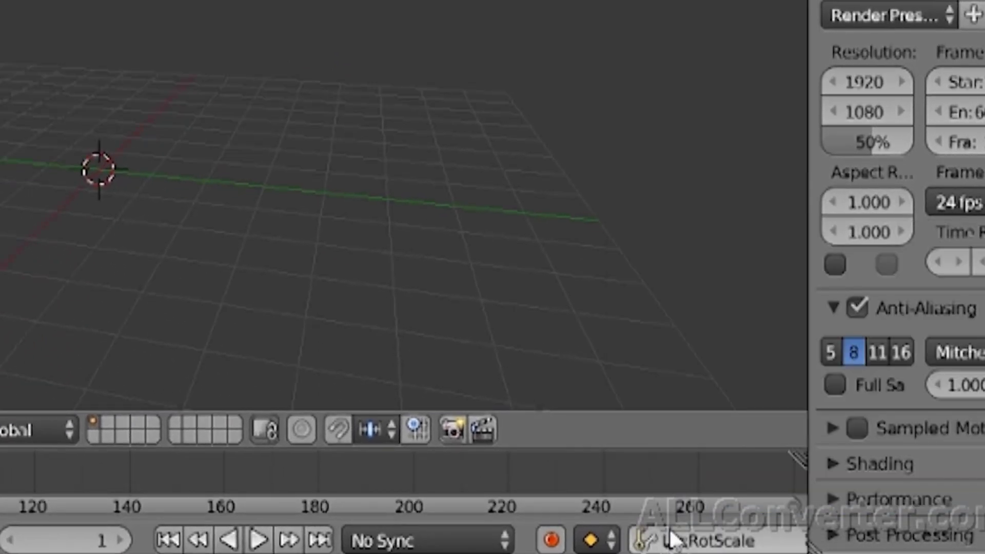
left_click_drag(808, 384, 901, 384)
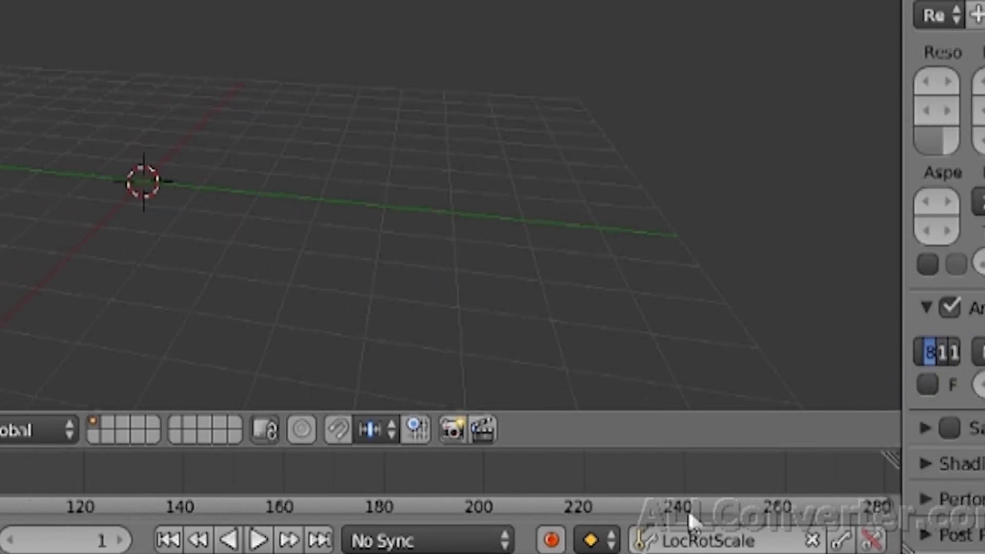
left_click(554, 540)
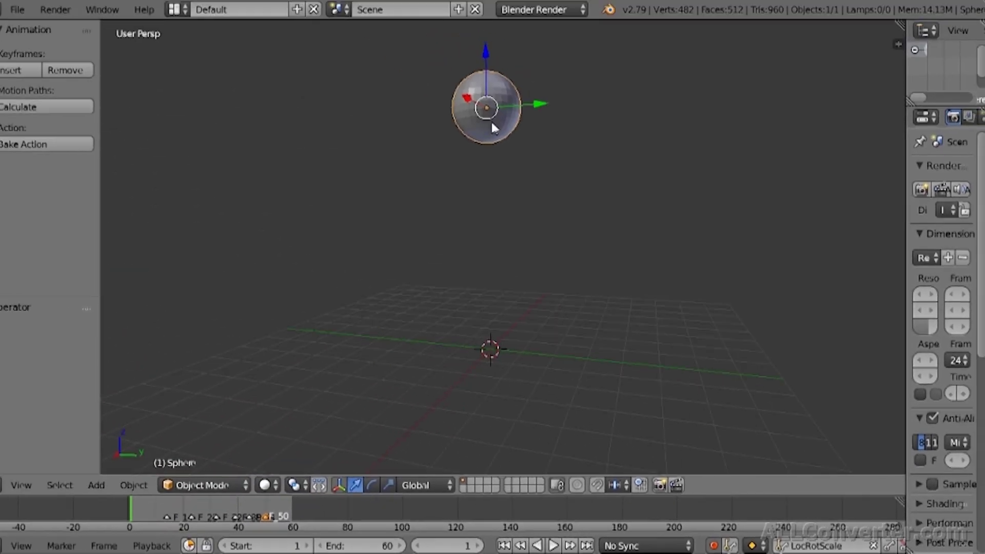
Insert a keyframe for the sphere at frame 1 with the LocRotScale keying set
key("alt+a")
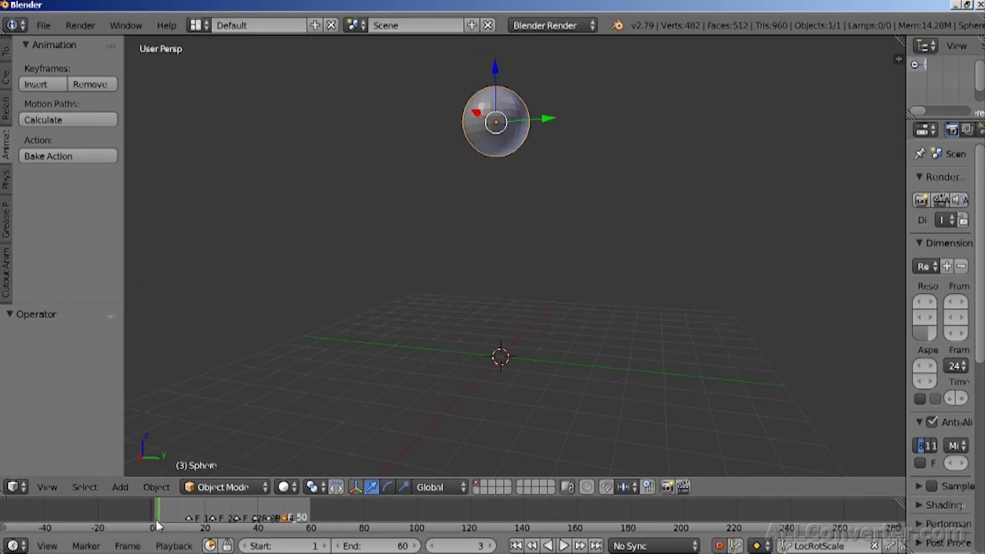
key("alt+a")
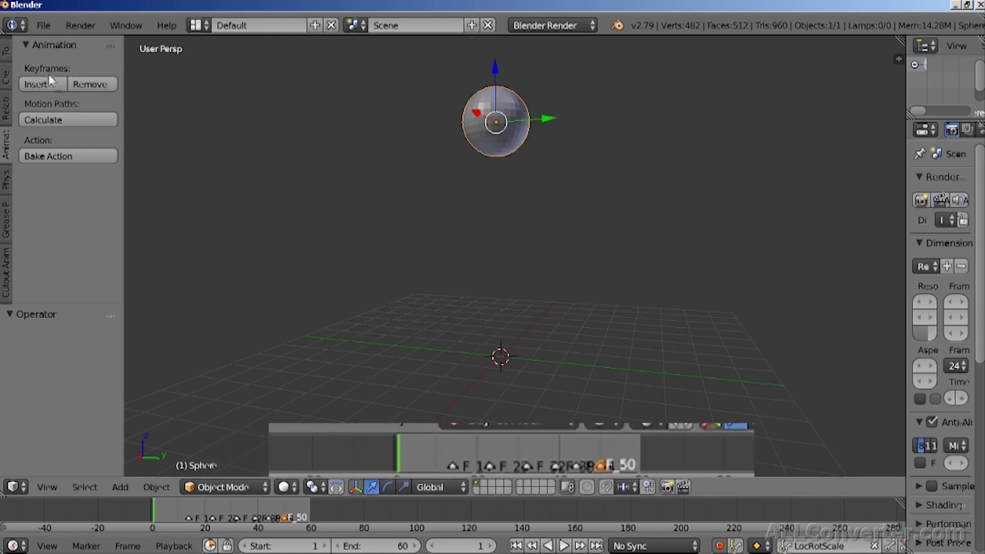
left_click(44, 86)
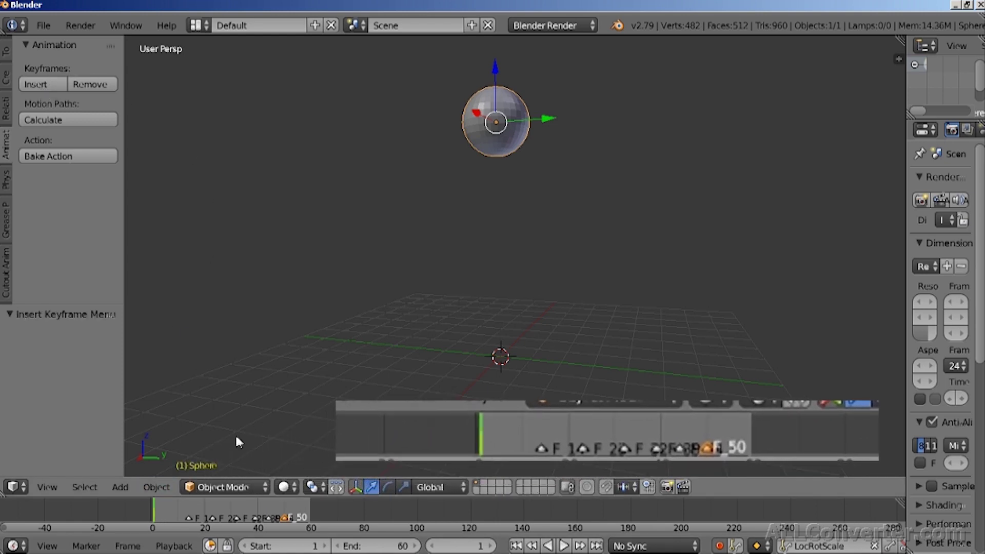
Go to frame 14 and lower the sphere along the Z axis to a height of about 0.63
key("alt+a")
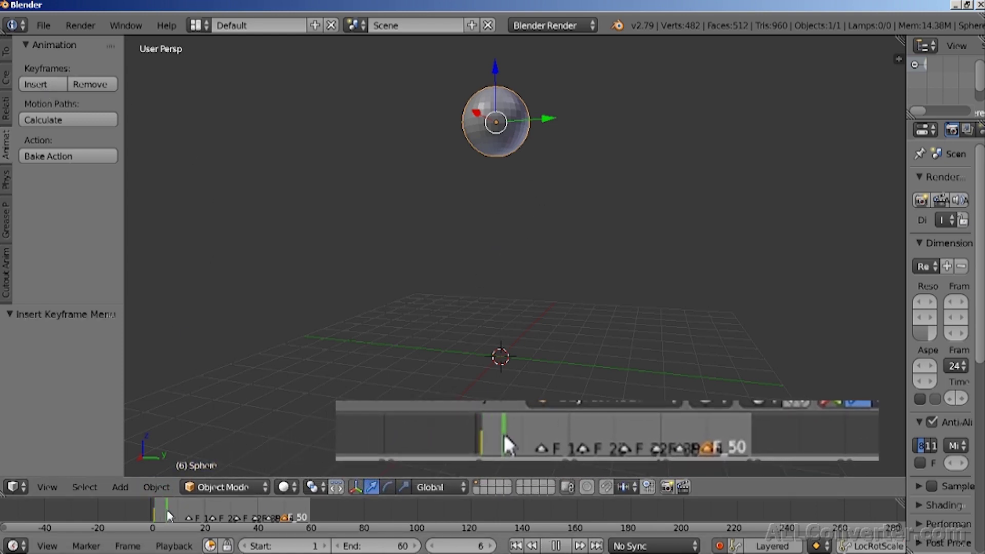
key("alt+a")
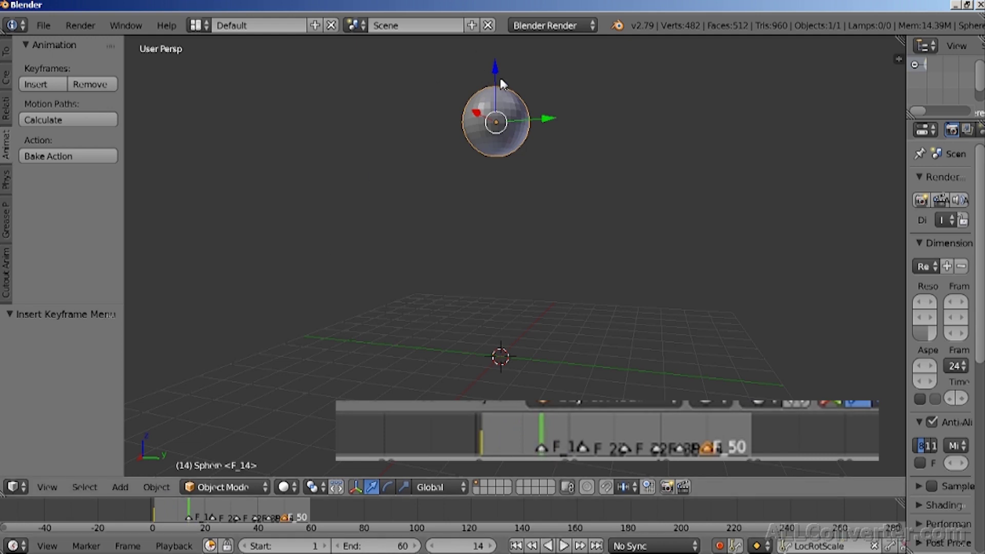
left_click_drag(502, 83, 498, 297)
Squash the sphere at frame 14 by enlarging it to about 1.465 uniformly and scaling it by about 0.52 along Z
key("e")
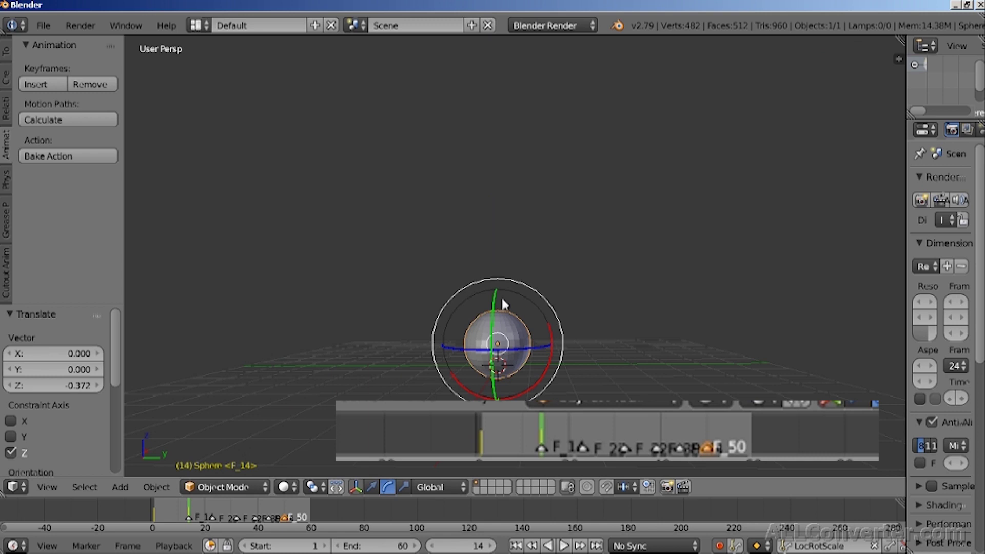
key("r")
left_click_drag(505, 349, 510, 348)
left_click_drag(495, 297, 497, 317)
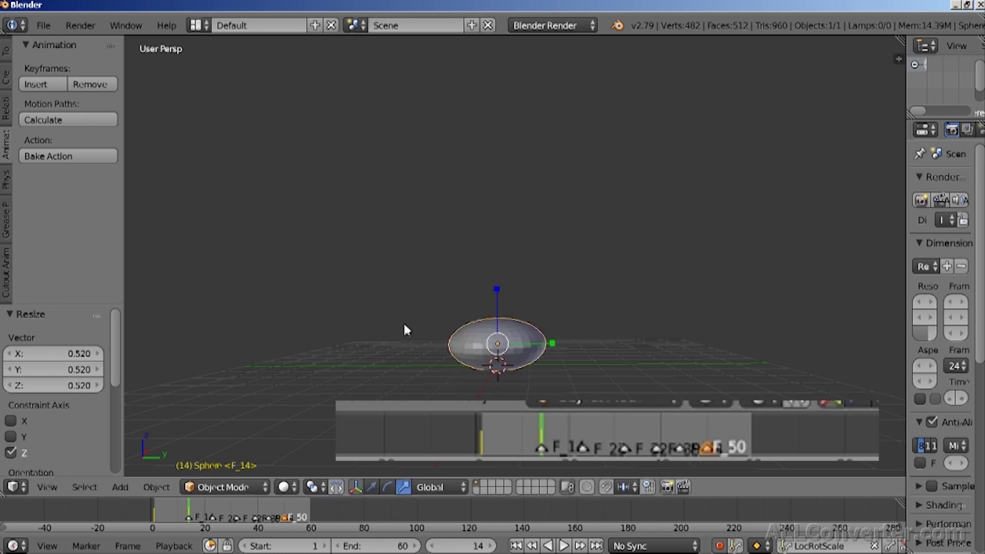
At frame 23, set the sphere's scale to 1 on all three axes and raise it along the Z axis
left_click(214, 511)
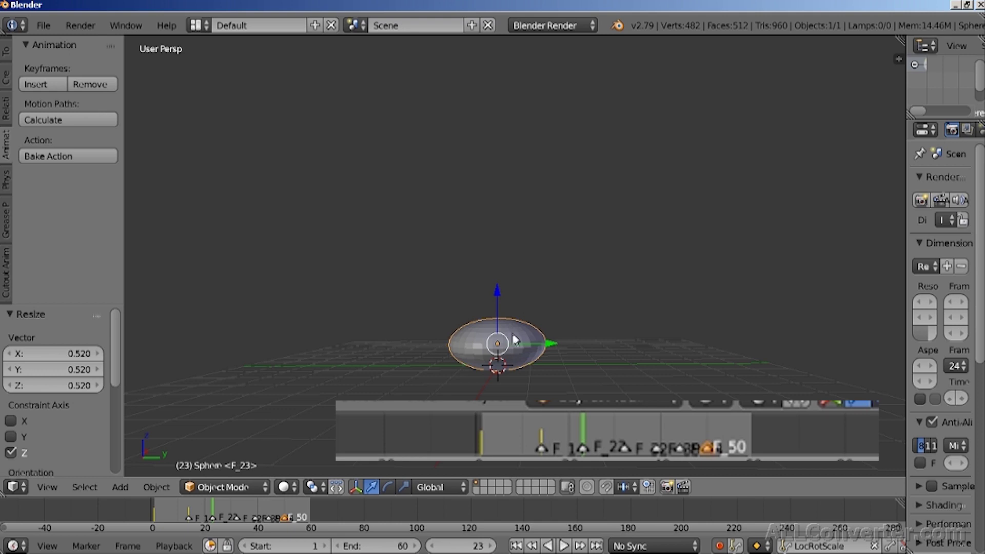
key("n")
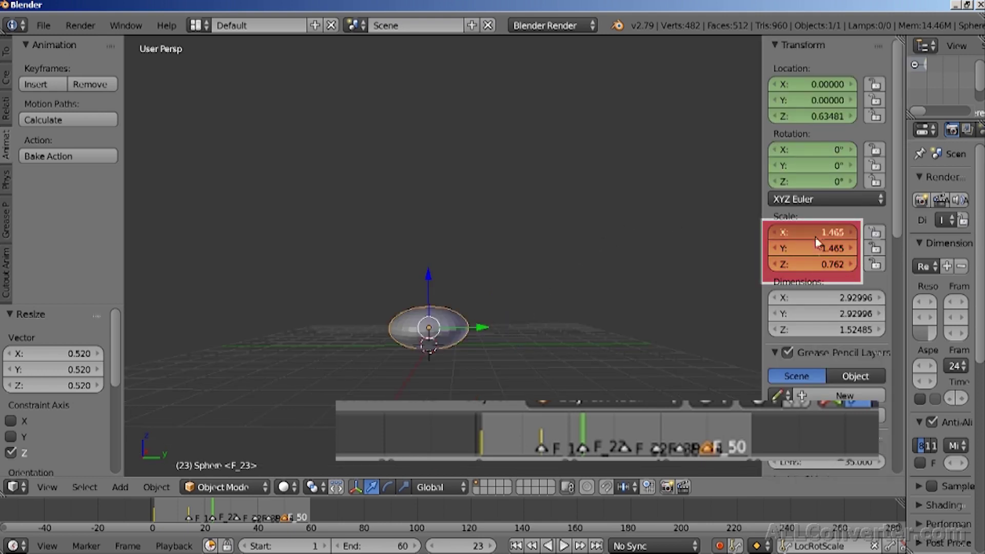
left_click_drag(815, 236, 807, 268)
type("1")
key("Return")
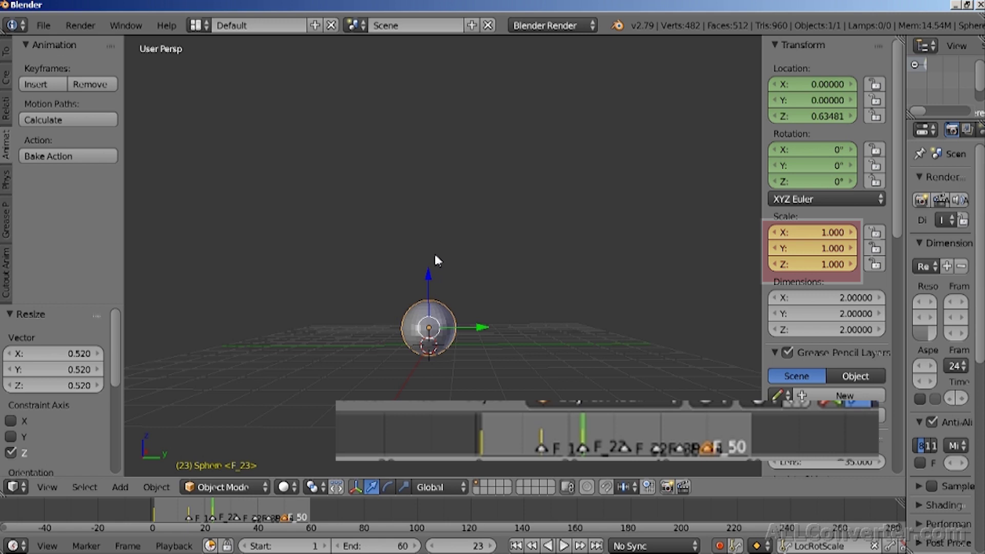
left_click_drag(434, 261, 432, 156)
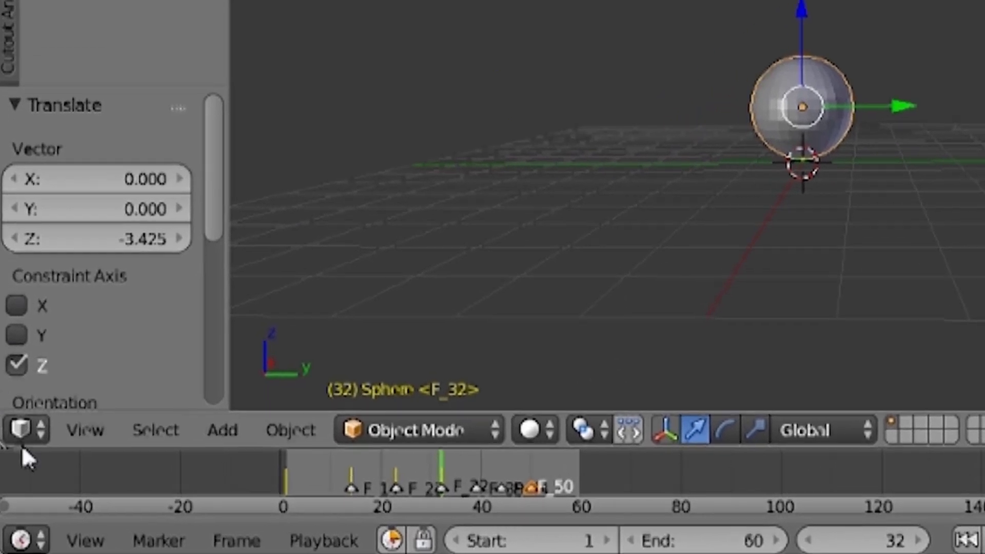
Split off a new area between the 3D view and the timeline and make it an enlarged Dope Sheet editor
left_click_drag(2, 442, 24, 308)
left_click(26, 429)
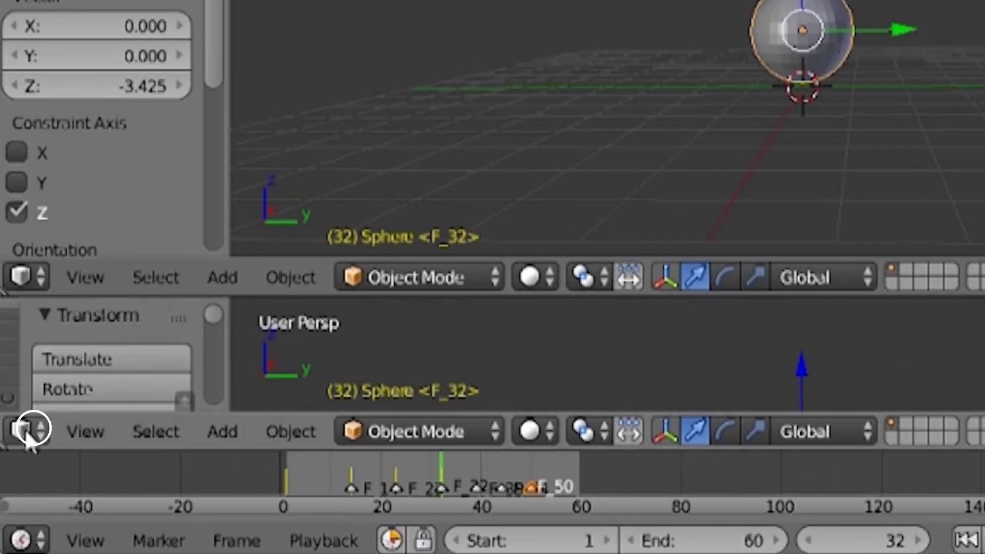
left_click(171, 284)
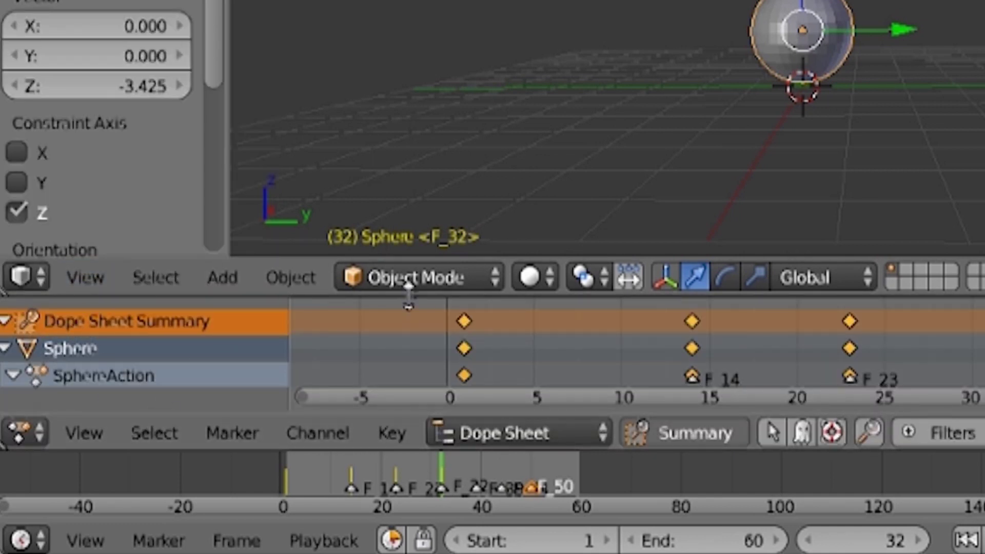
right_click(404, 295)
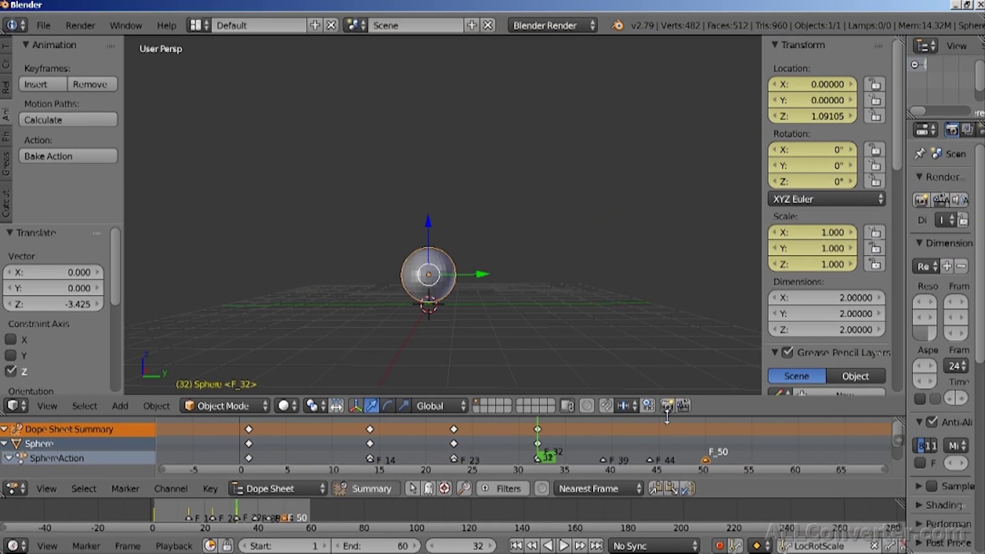
left_click_drag(625, 400, 723, 362)
left_click_drag(652, 383, 651, 388)
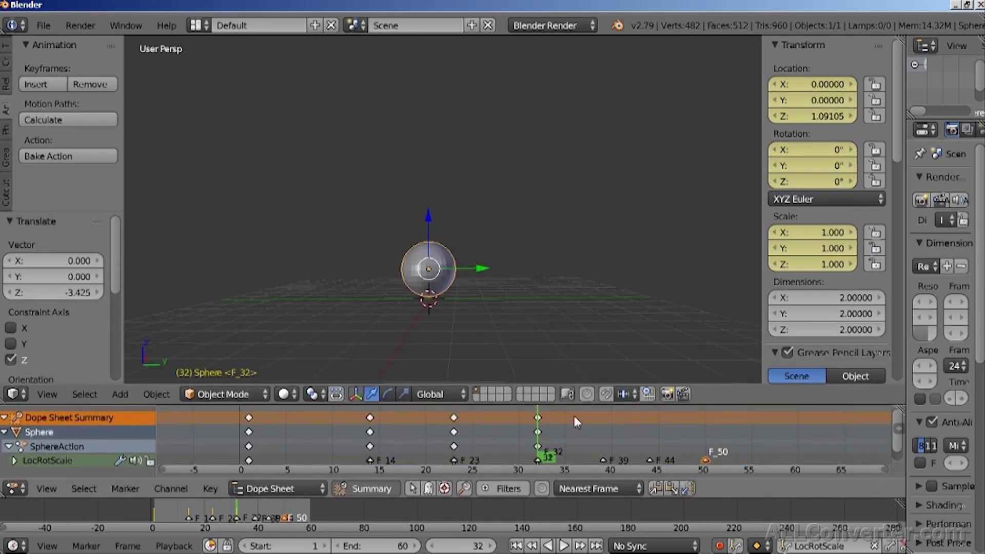
Try moving the sphere's keyframes at frame 32 two frames earlier, and undo the move
left_click_drag(523, 442, 522, 445)
key("g")
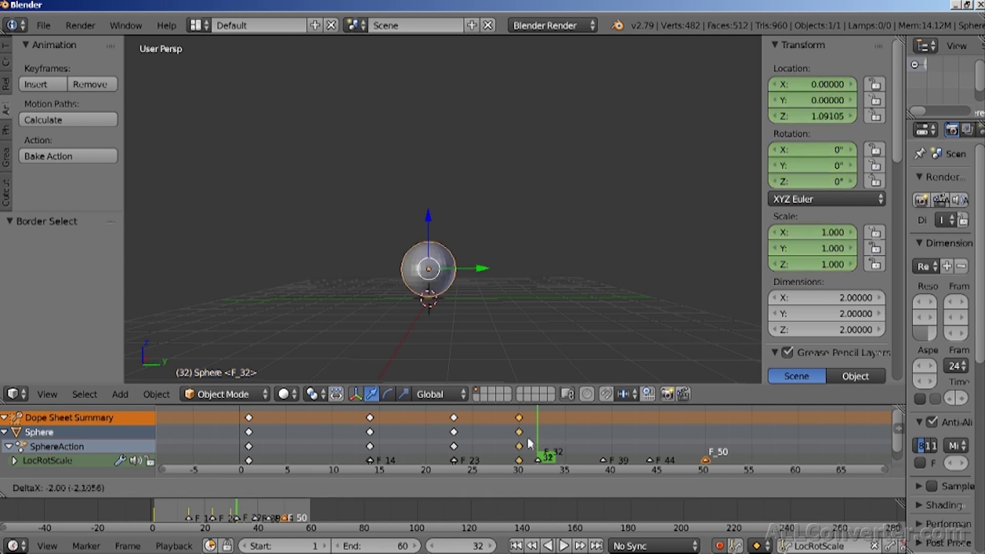
left_click(529, 446)
key("ctrl+z")
Select the squash keyframes at frame 14 in the Dope Sheet, copy them and paste them at frame 39
key("b")
left_click_drag(551, 412, 383, 435)
key("ctrl+c")
key("ctrl+v")
key("ctrl+z")
key("ctrl+c")
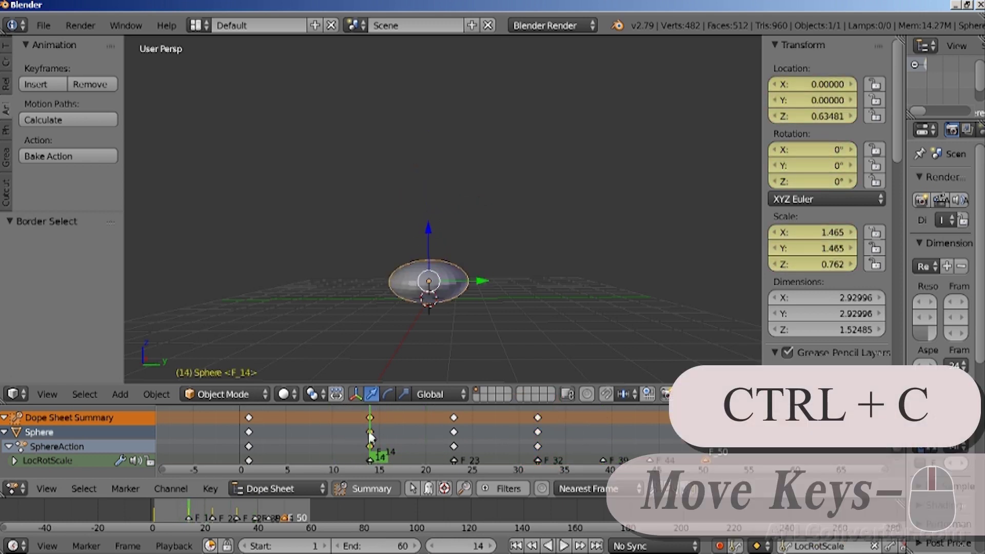
key("ctrl+v")
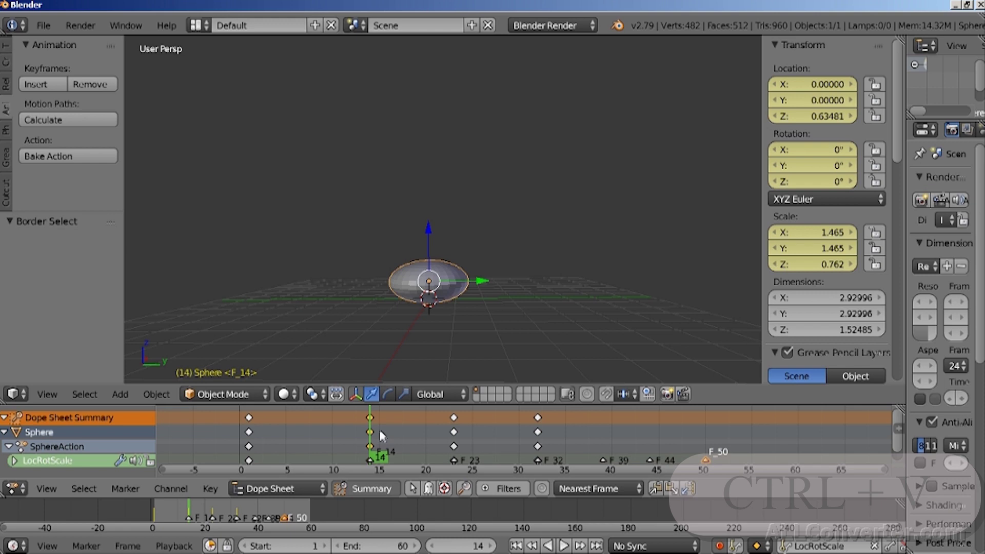
key("ctrl+c")
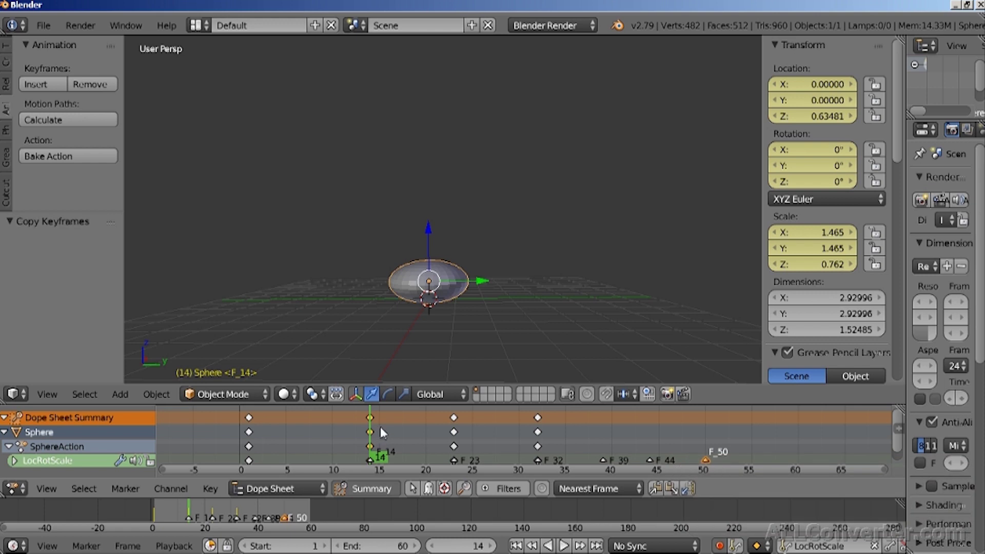
left_click_drag(380, 426, 605, 429)
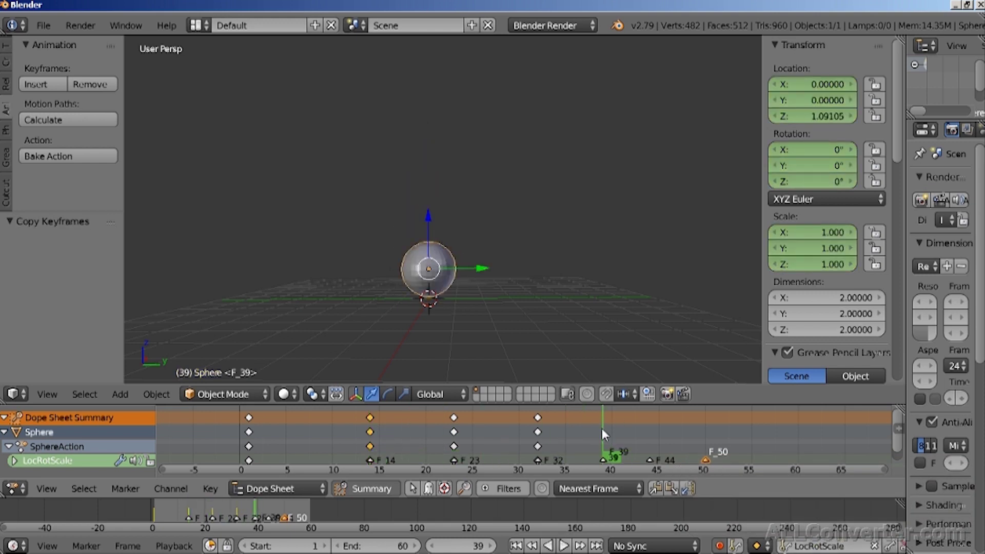
key("ctrl+v")
Move the pasted squash keyframes from frame 39 to frame 32 in the Dope Sheet
key("alt+a")
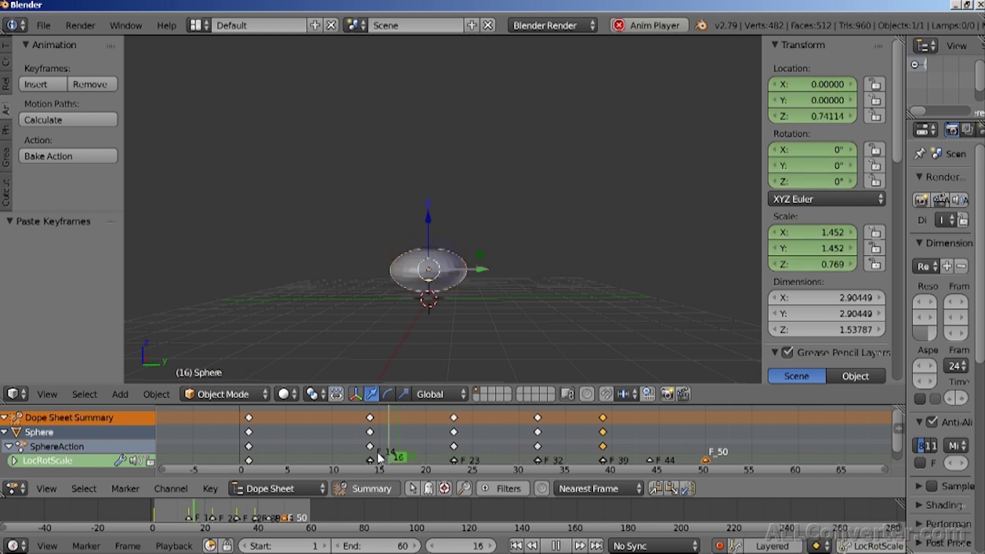
key("alt+a")
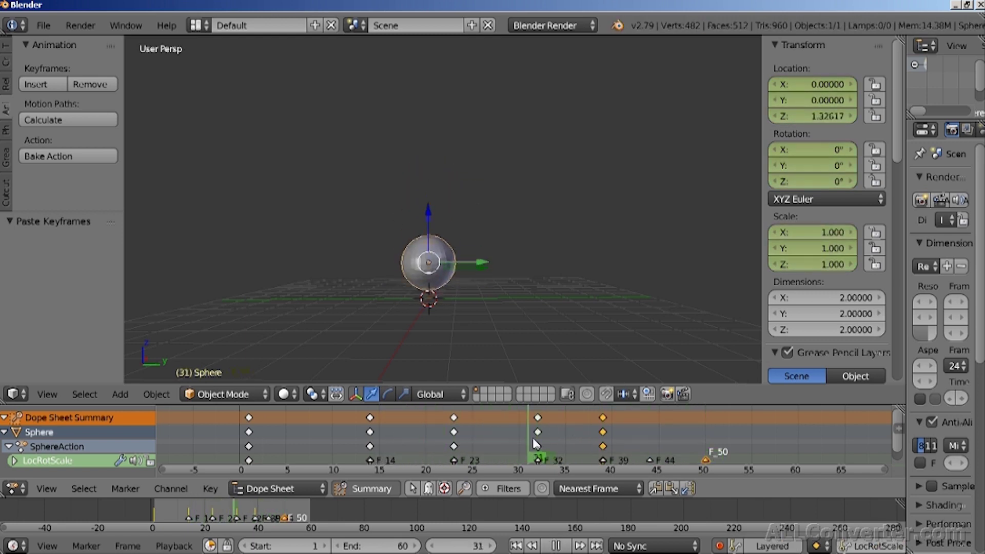
key("alt+a")
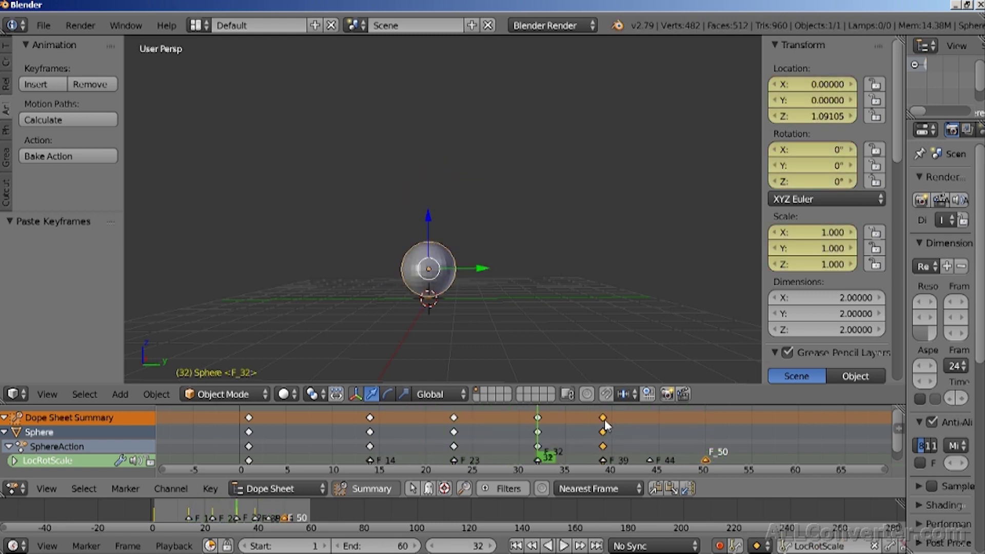
key("g")
key("Escape")
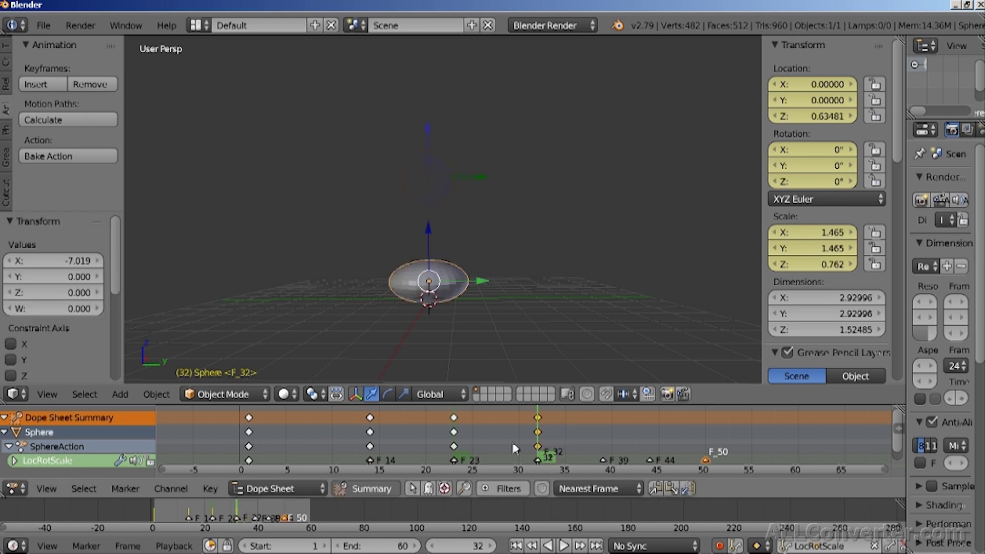
Continue the bounce by adjusting the sphere's height along Z with keyframes at frames 39, 44 and 50
key("Up")
key("Up")
key("Up")
key("g")
key("z")
left_click(425, 223)
key("alt+a")
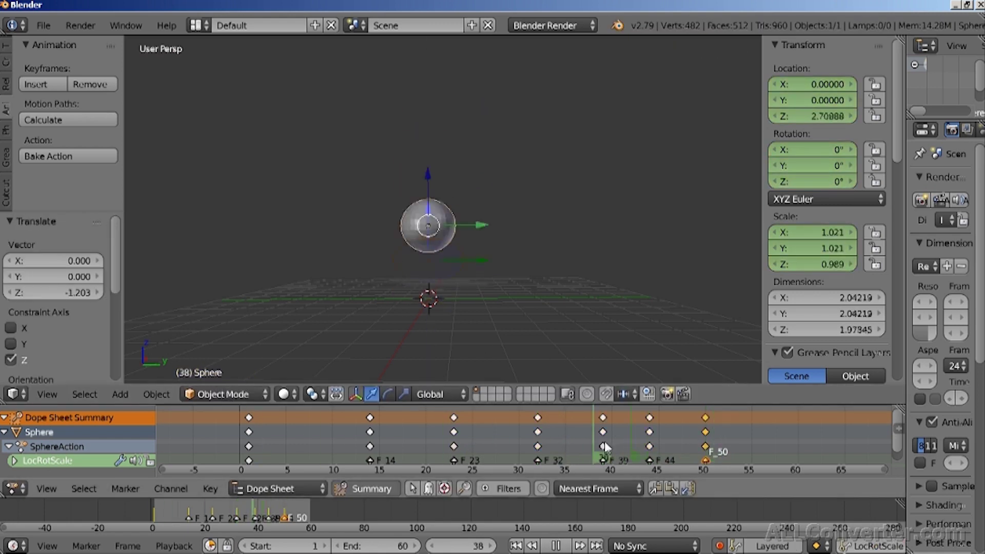
Copy the sphere's keyframes at frame 44, paste them at frame 54 and preview the animation
key("Escape")
right_click(650, 432)
key("ctrl+c")
key("Right")
key("Right")
key("Right")
key("Right")
key("ctrl+v")
key("alt+a")
key("Escape")
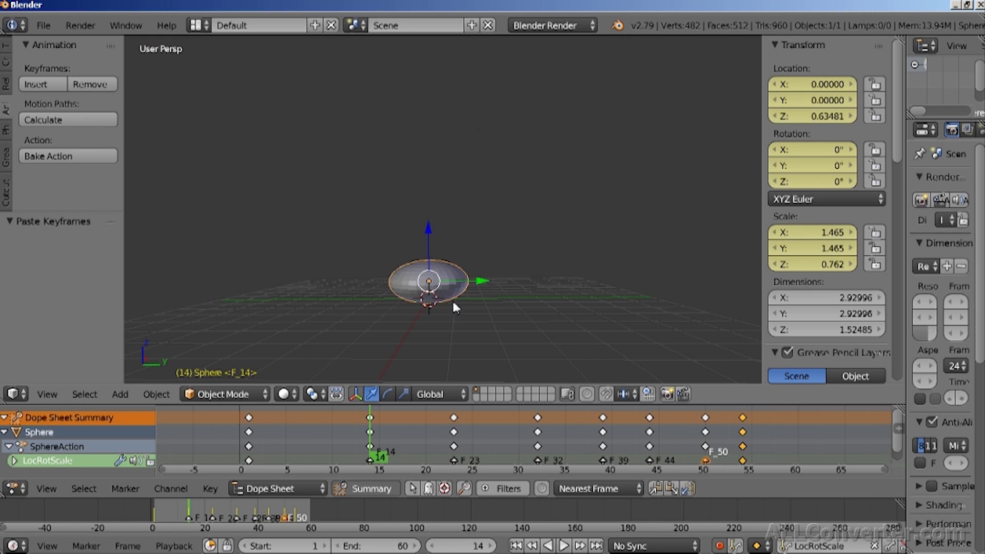
Scale the sphere along Z by a factor of 1.123 and return to frame 1
key("alt+s")
left_click_drag(428, 221, 427, 212)
left_click(372, 394)
key("shift+Left")
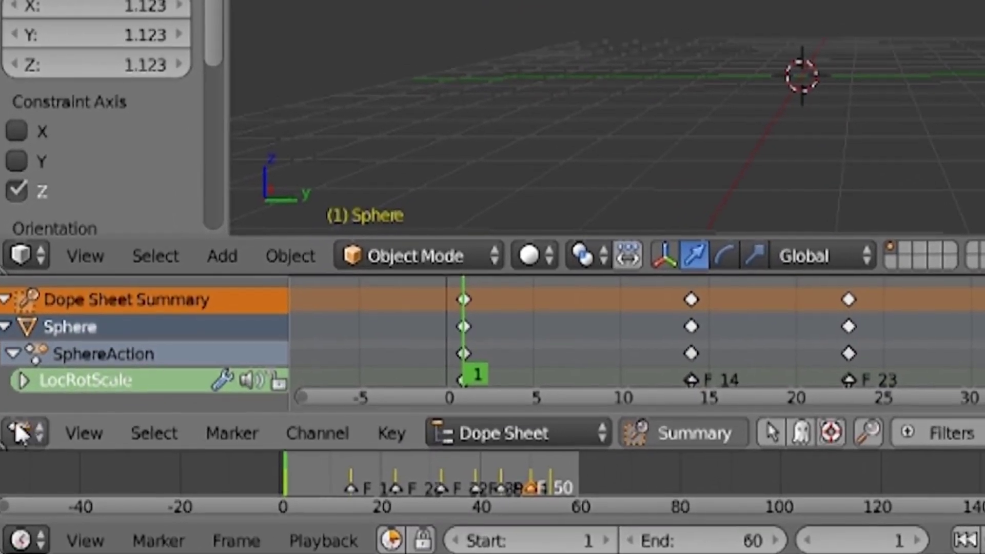
Change the Dope Sheet area to the Graph Editor, maximize it and frame the sphere's curves around the first keyframes
left_click(18, 450)
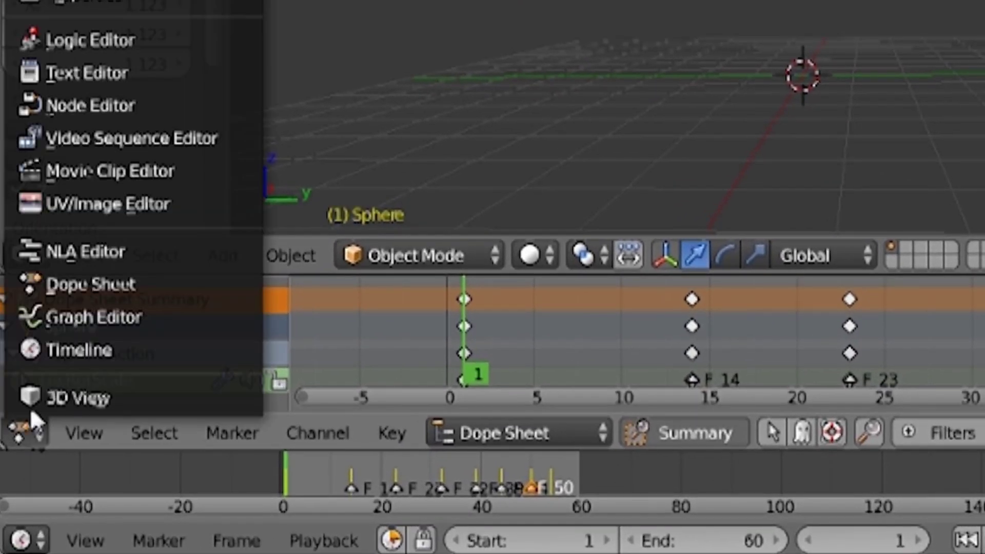
left_click(49, 348)
key("ctrl+Up")
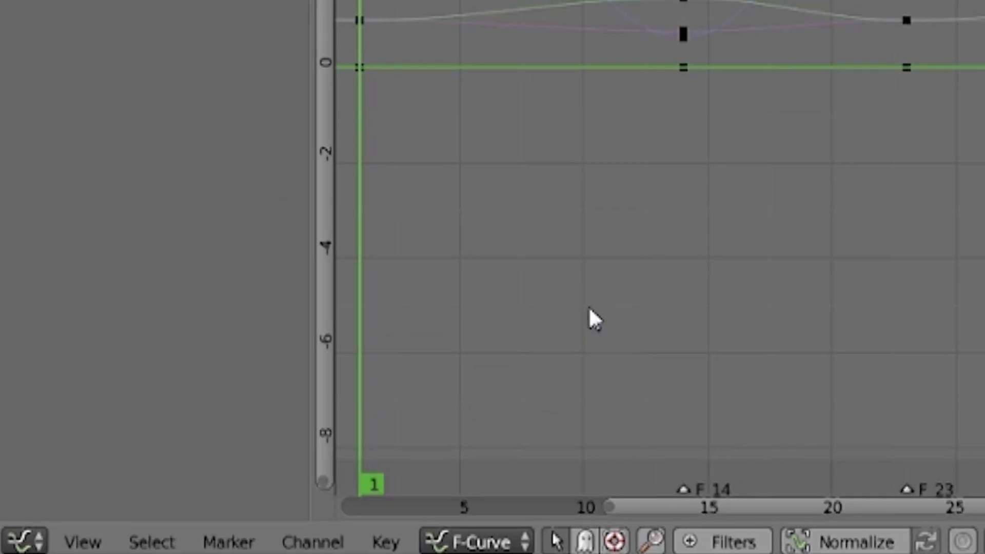
middle_click_drag(736, 30, 524, 187, "ctrl")
middle_click_drag(308, 181, 586, 279)
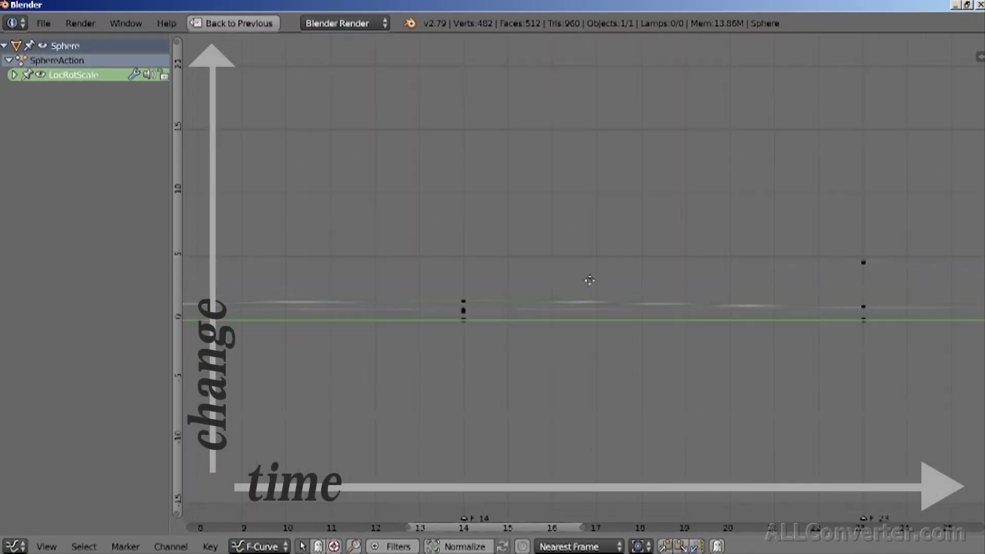
middle_click_drag(350, 253, 737, 246)
middle_click_drag(345, 180, 320, 187, "ctrl")
Expand the LocRotScale channels, limit the displayed keyframes to the selected curve and normalize the curves
left_click(15, 75)
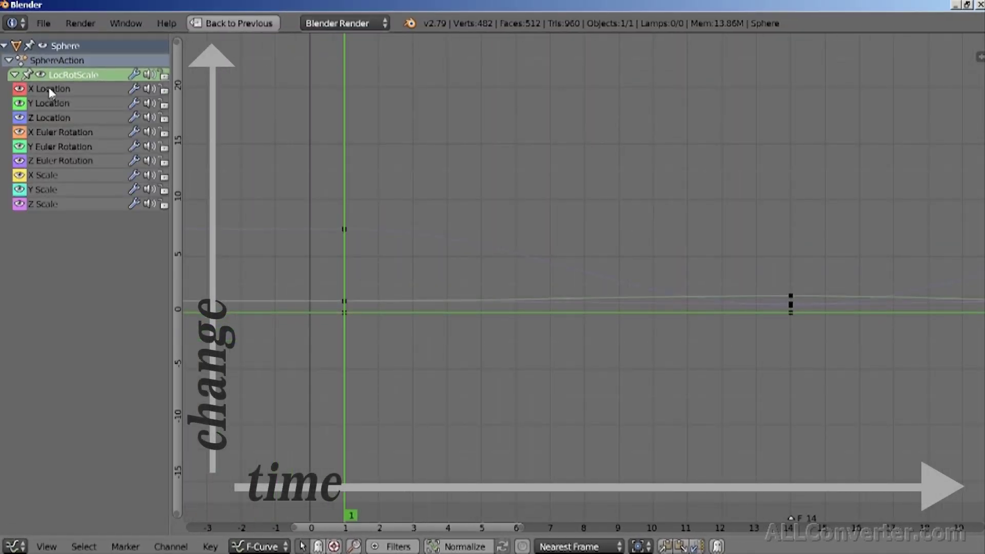
left_click(46, 546)
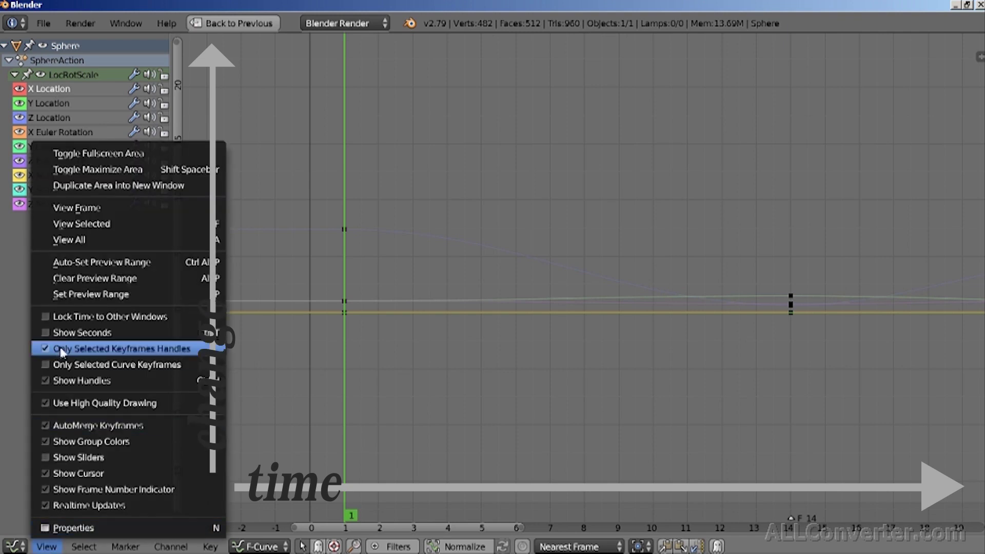
left_click(70, 361)
middle_click_drag(338, 328, 463, 234, "ctrl")
left_click(473, 547)
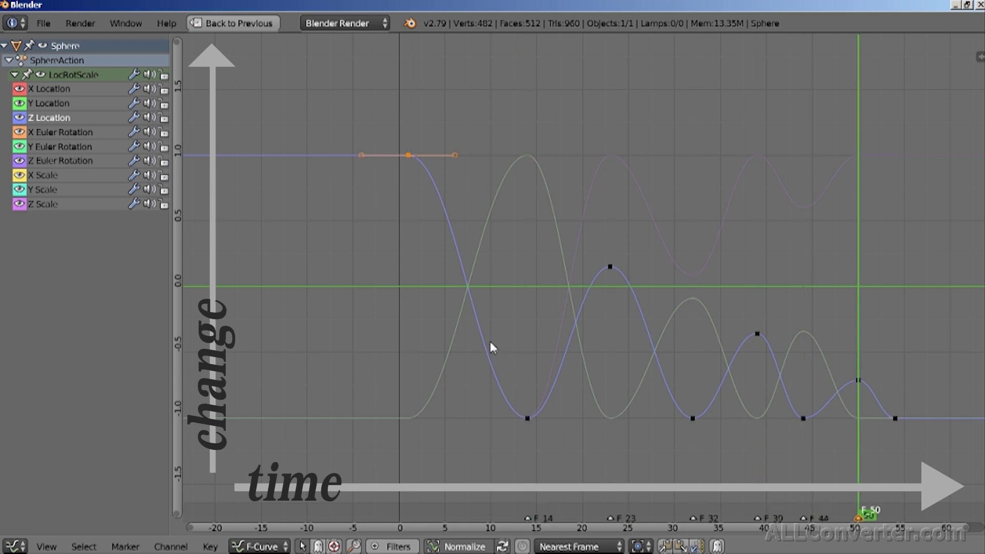
Return to frame 1, restore the regular layout and change the Graph Editor area back to the Dope Sheet
key("Down")
key("Down")
key("Down")
key("Down")
key("Down")
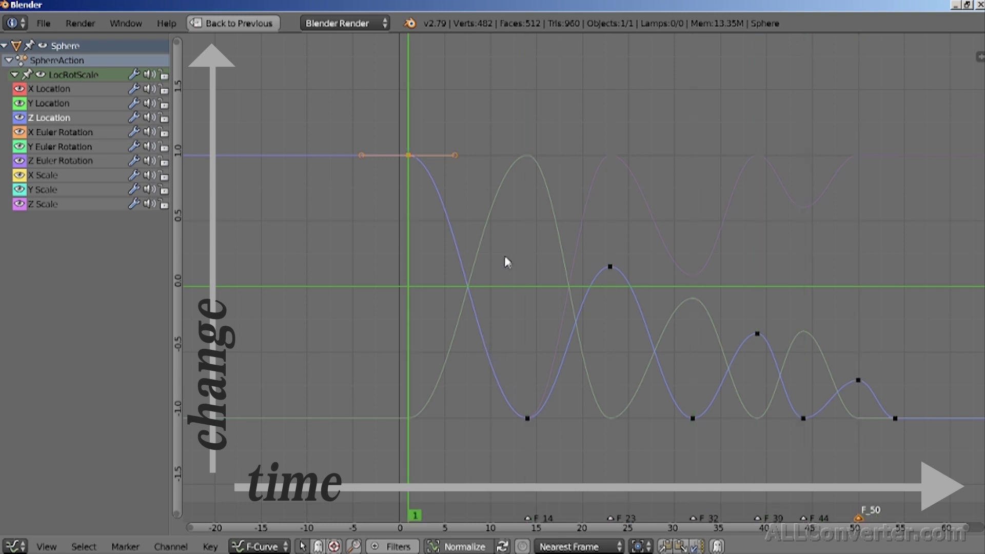
key("ctrl+Up")
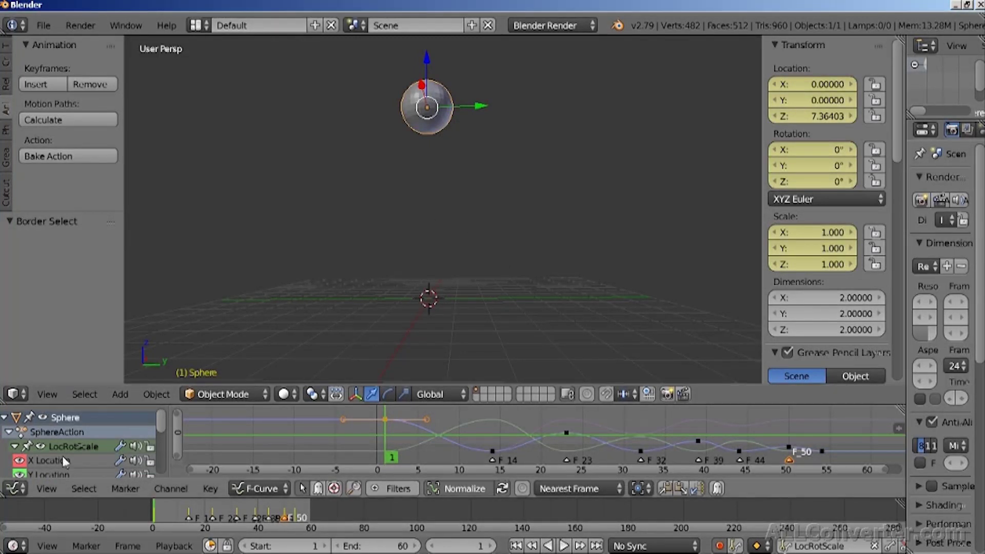
left_click(15, 488)
left_click(36, 407)
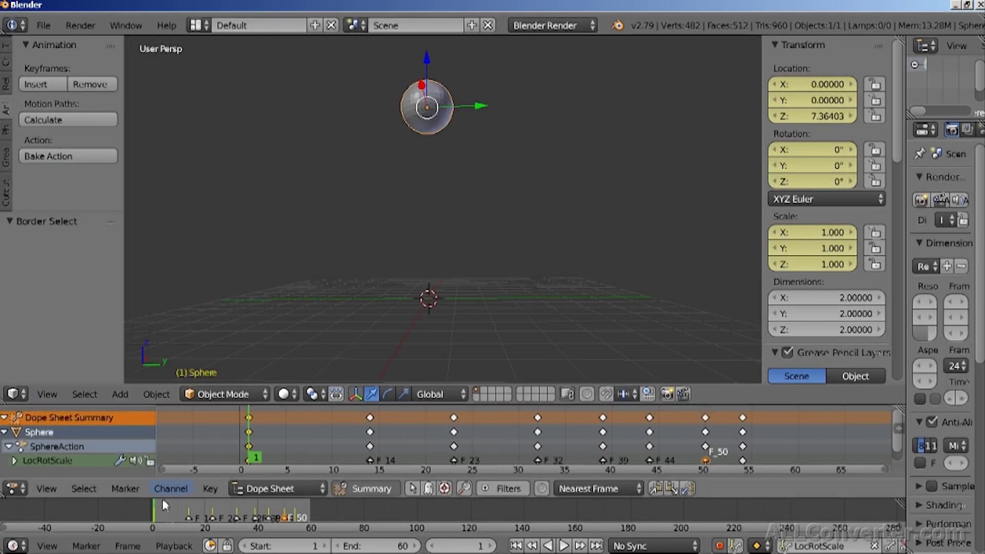
Stretch the sphere vertically at frame 12, just before impact, and raise it 1.495 along Z
key("alt+a")
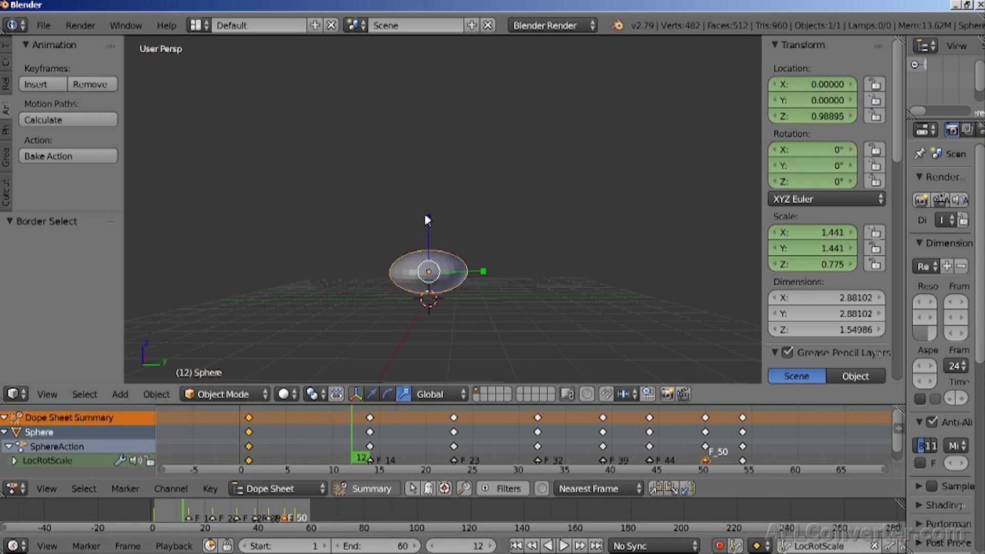
mouse_move(427, 216)
left_mouse_down()
mouse_move(429, 170)
mouse_move(428, 203)
left_mouse_up()
key("BackSpace")
left_click_drag(439, 277, 438, 276)
left_click(388, 394)
left_click_drag(428, 220, 428, 215)
left_click(371, 394)
left_click_drag(428, 218, 427, 178)
Preview the fall, restore the sphere's round shape at frame 7 and raise it 0.669 along Z
key("alt+a")
key("alt+a")
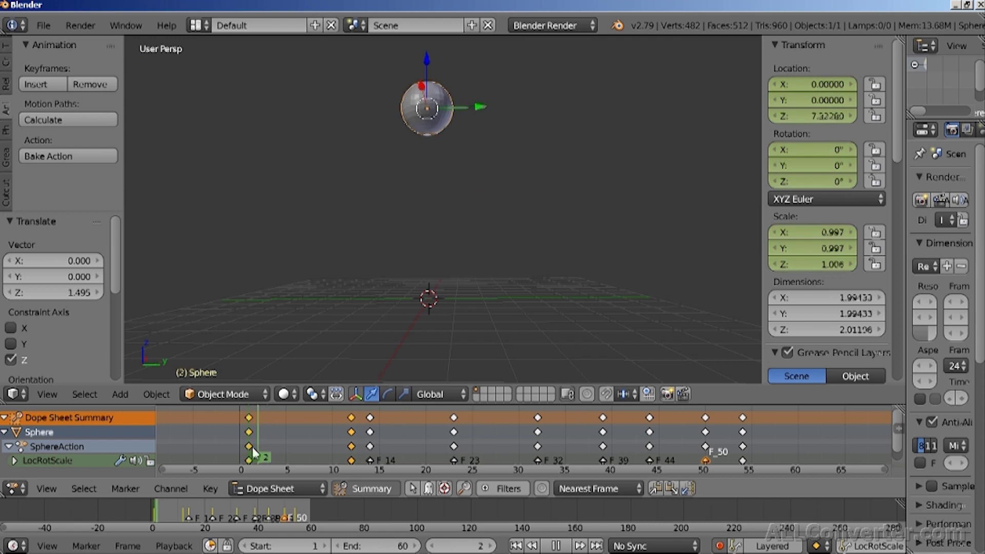
key("alt+a")
key("alt+a")
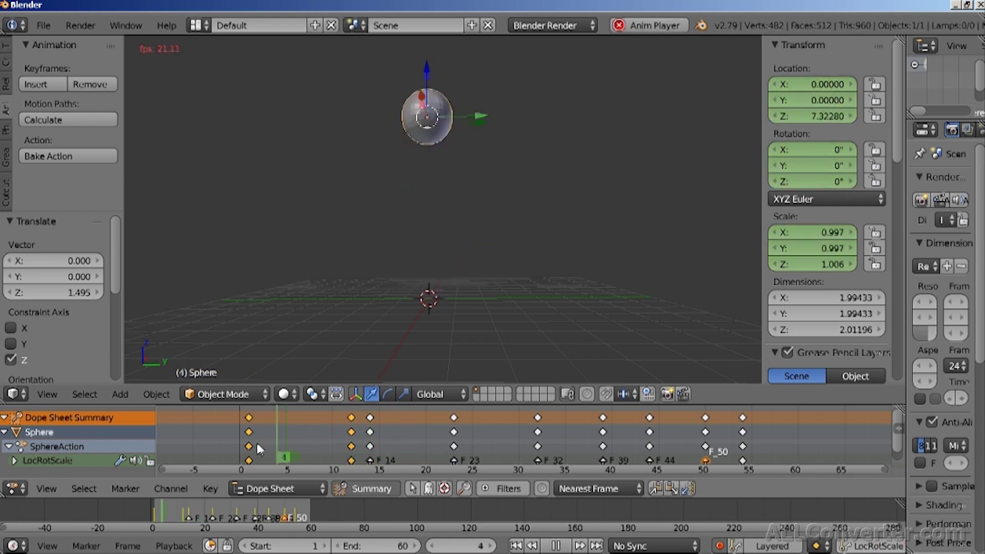
key("alt+a")
left_click_drag(255, 453, 261, 449)
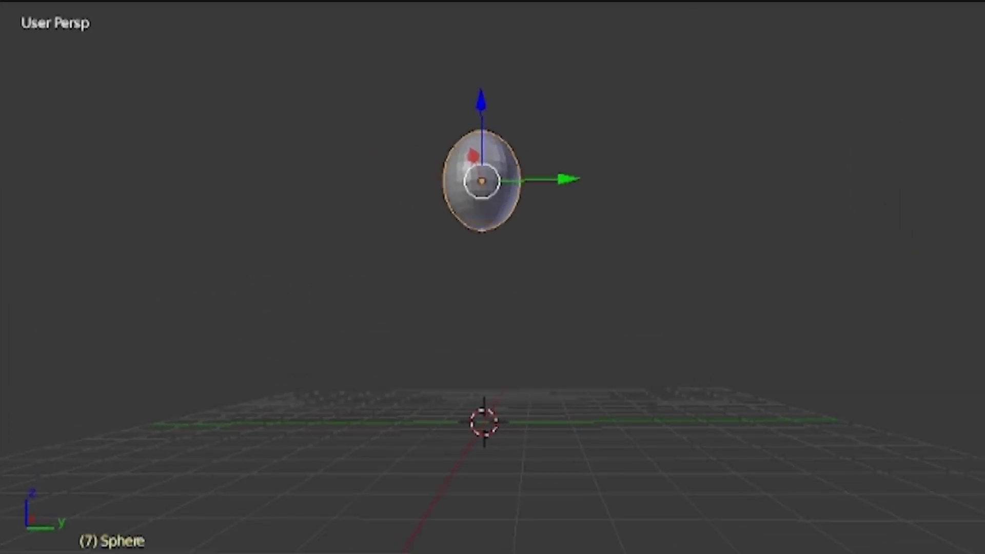
left_click_drag(481, 113, 480, 87)
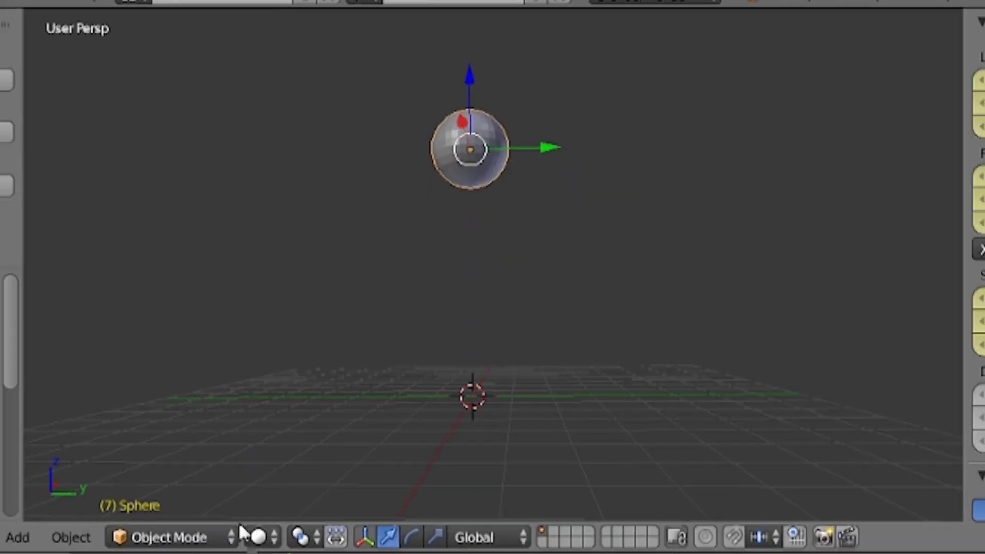
Play the animation from the start several times to check the fall and first impact
left_click(228, 499)
key("alt+a")
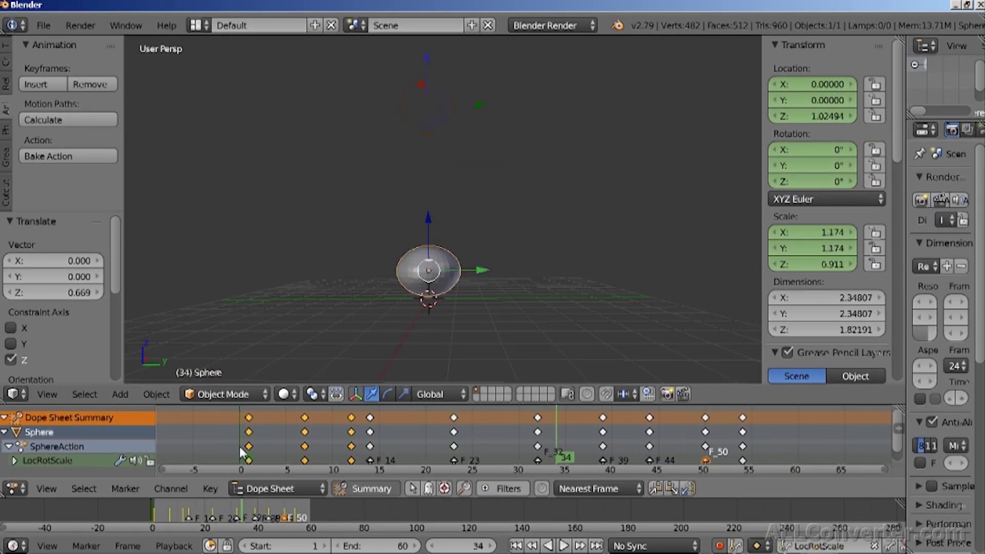
key("alt+a")
key("alt+a")
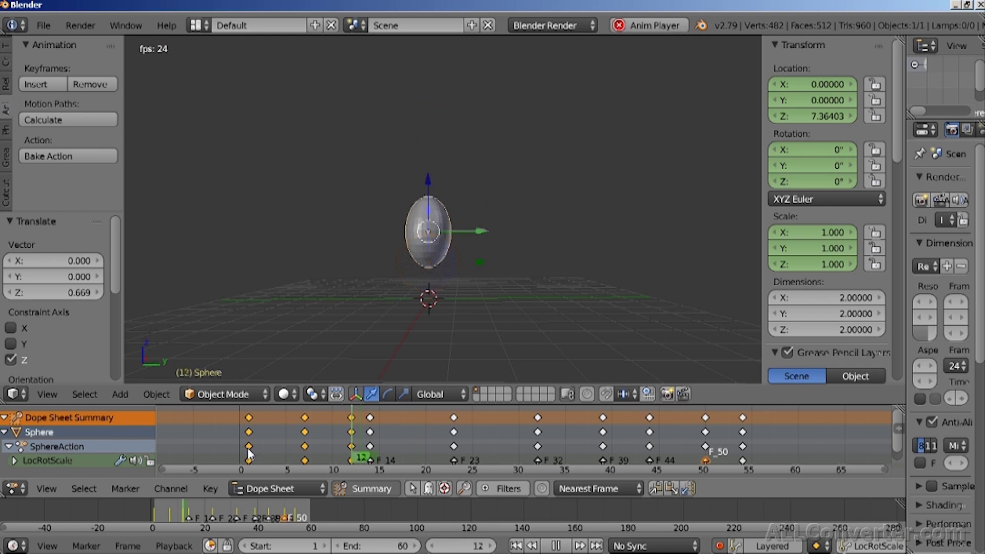
key("alt+a")
key("alt+a")
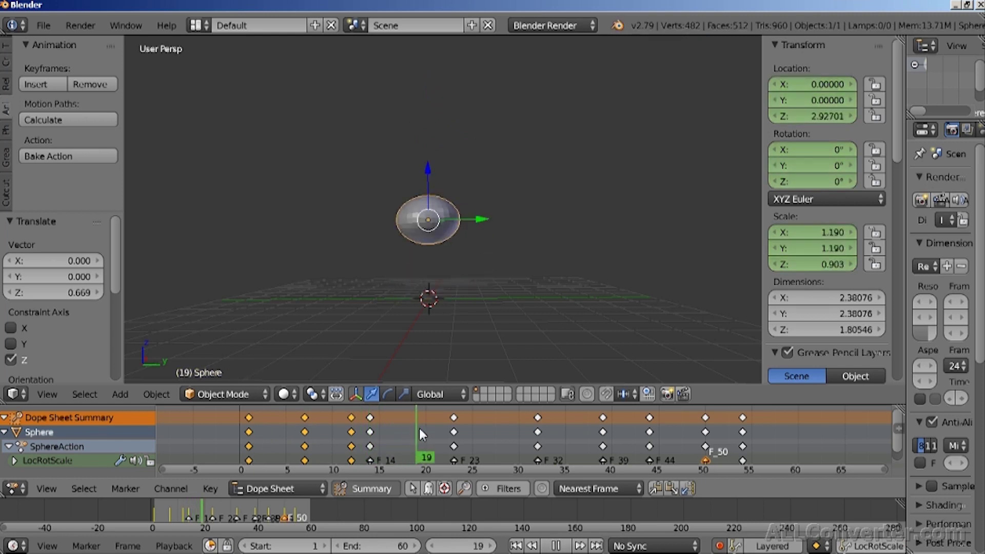
left_click(344, 458)
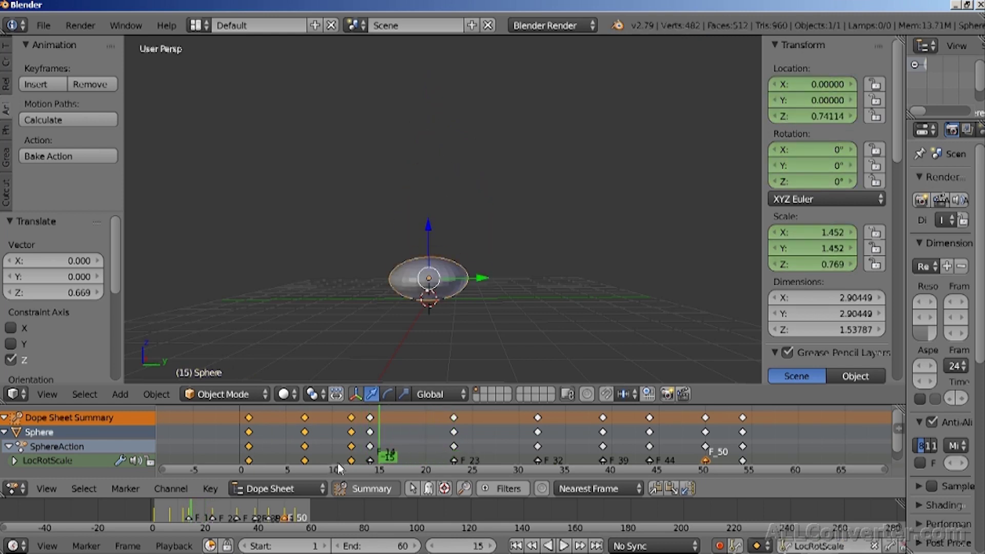
At frame 18, set the sphere's X, Y and Z scale to 1, raise it along Z and preview the rebound
left_click(370, 447)
left_click(371, 445)
mouse_move(388, 439)
left_mouse_down()
mouse_move(359, 440)
mouse_move(407, 439)
left_mouse_up()
left_click_drag(796, 233, 796, 263)
type("1")
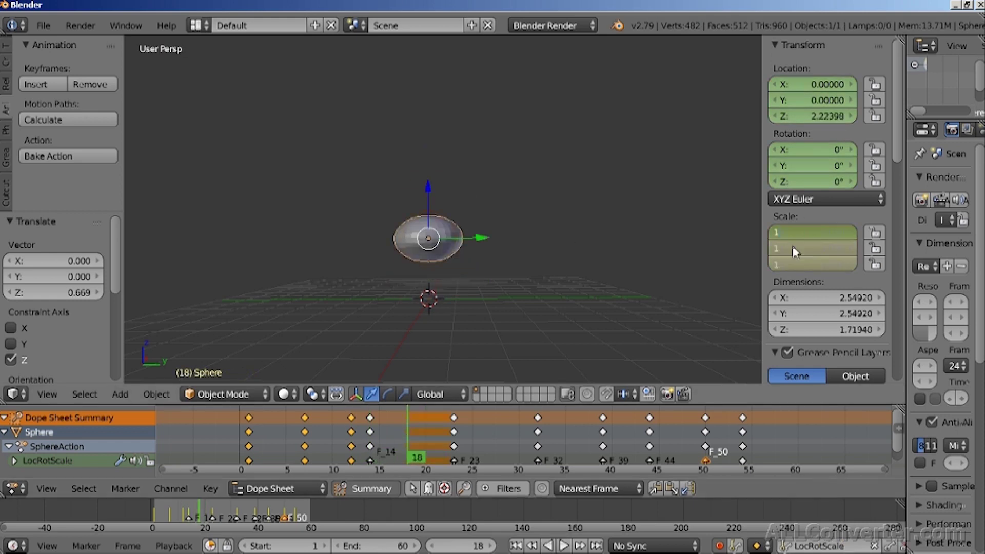
key("Return")
left_click_drag(428, 190, 428, 160)
key("alt+a")
key("alt+a")
Stretch the sphere vertically at frame 30, just before the second impact
left_click_drag(303, 430, 521, 429)
left_click(404, 395)
left_click_drag(428, 214, 428, 203)
left_click_drag(486, 269, 435, 272)
key("ctrl+z")
key("Down")
key("Down")
key("Down")
left_click_drag(428, 215, 428, 217)
Raise the sphere 0.323 along Z at frame 30 and preview the second fall
key("Up")
key("Up")
key("Up")
key("Up")
key("Down")
key("Down")
key("Up")
left_click(372, 394)
left_click_drag(493, 436, 369, 456)
key("alt+a")
key("alt+a")
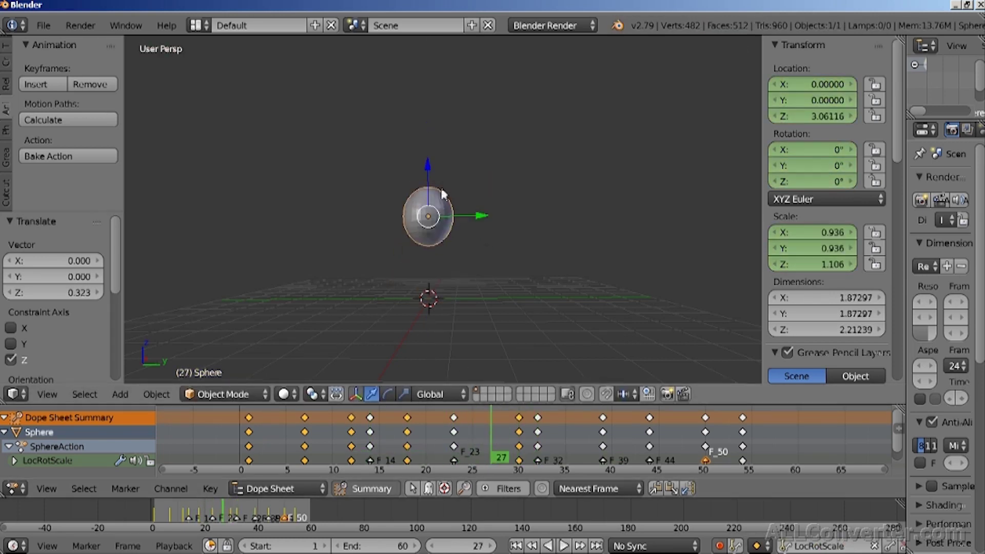
At frame 27, reset the sphere's scale to 1 and raise it 0.725 plus a further 0.141 along Z
key("Down")
left_click_drag(426, 156, 426, 152)
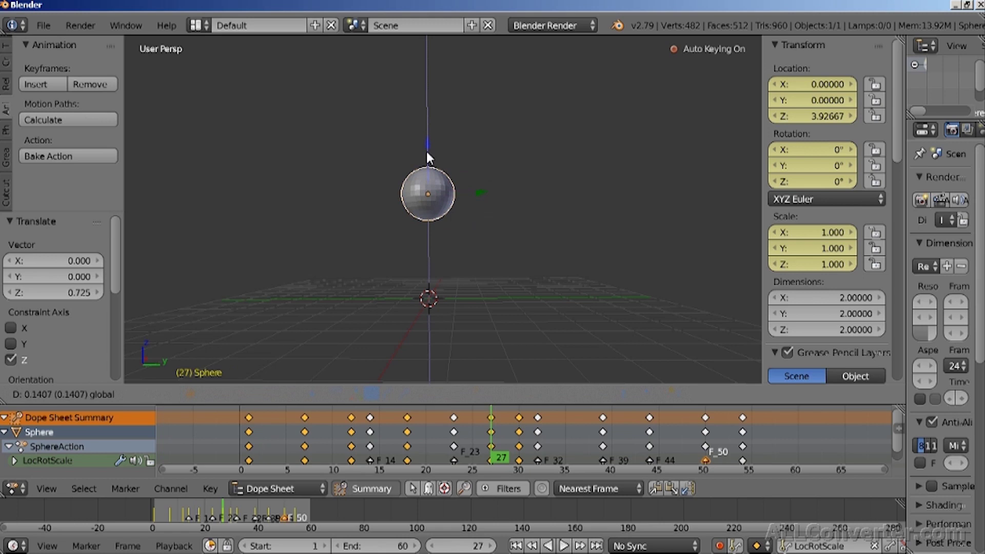
key("Down")
key("Down")
At frame 34, reset the sphere's scale to 1 and raise it 0.405 along Z
left_click_drag(454, 437, 529, 436)
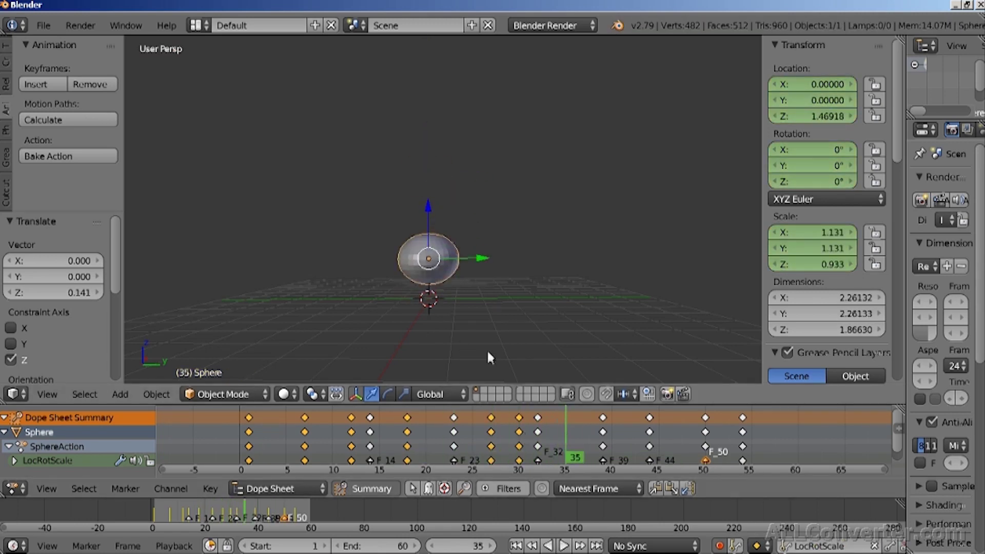
key("alt+a")
key("alt+a")
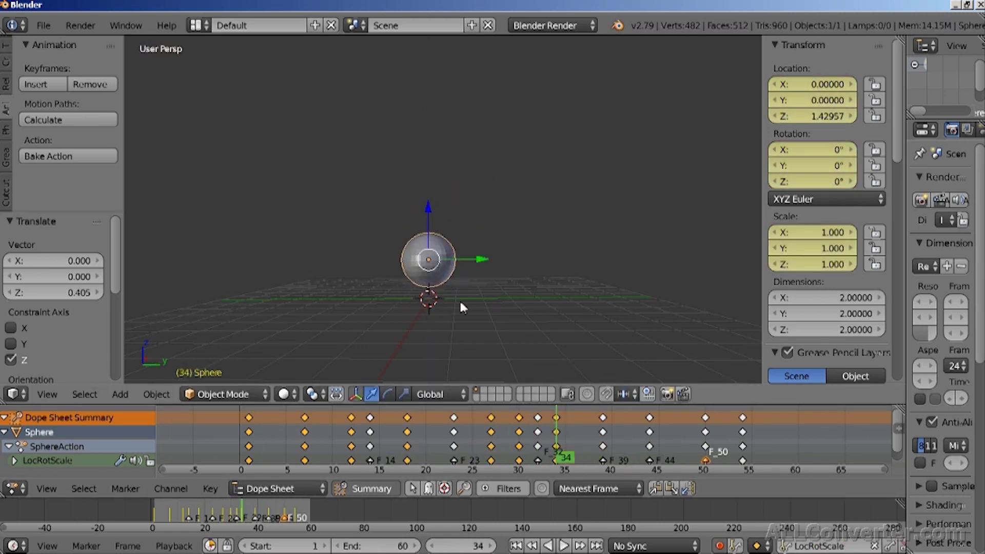
Lower the sphere slightly at frame 39 and delete the keyframes at frame 37 in the Dope Sheet
key("alt+a")
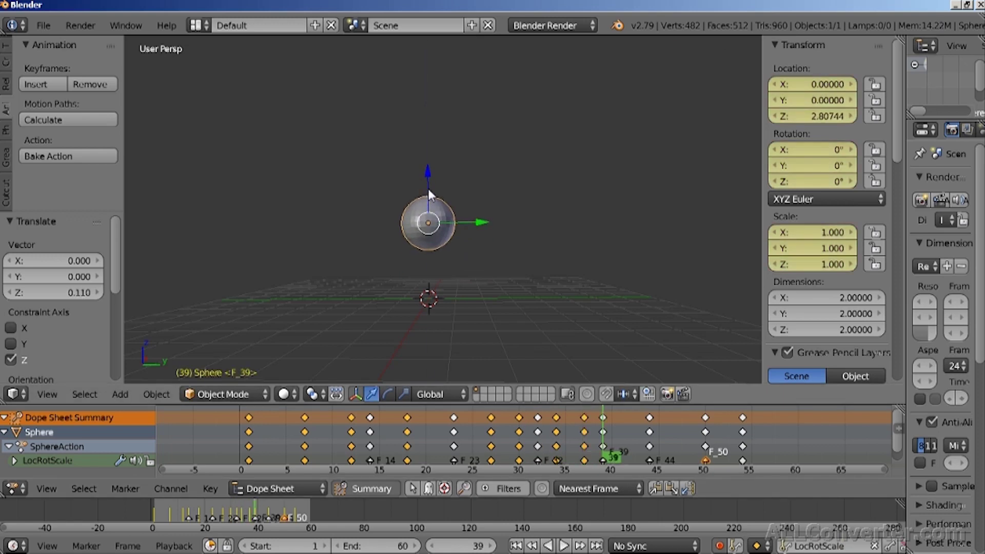
left_click_drag(427, 189, 426, 194)
key("Right")
key("Right")
key("Left")
key("Left")
key("a")
key("b")
left_click_drag(593, 411, 576, 443)
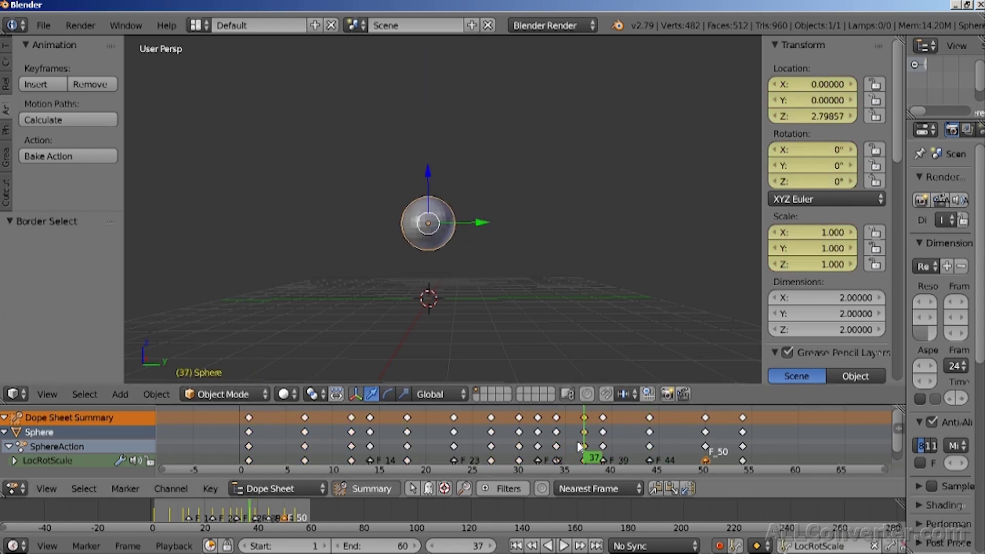
key("x")
left_click(552, 426)
Raise the sphere another 0.272 along Z at frame 34 and preview the animation
key("Left")
key("Left")
key("Left")
key("Left")
key("Left")
key("Up")
left_click_drag(427, 219, 427, 211)
key("Up")
key("Down")
key("Down")
key("alt+a")
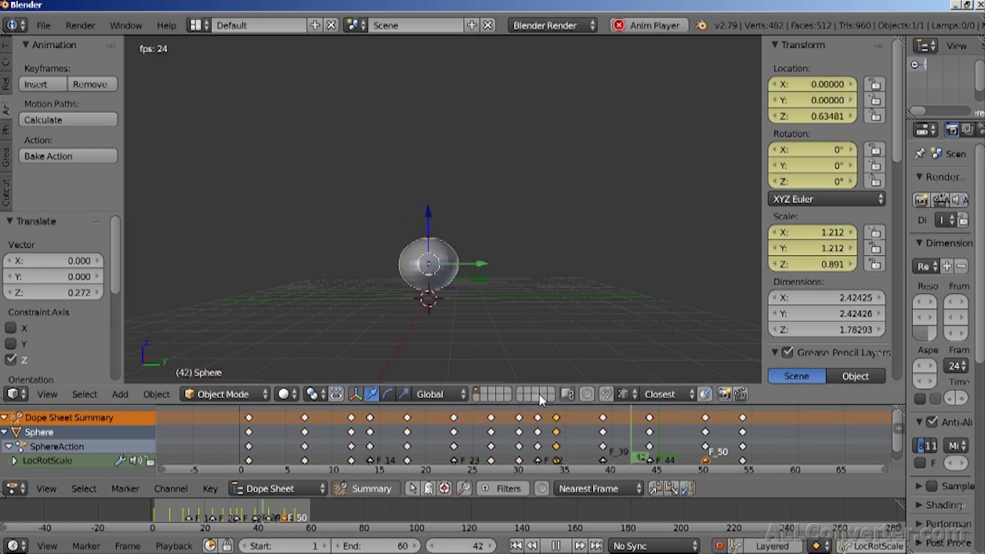
key("alt+a")
Scale the sphere along Z by 1.054 at frame 42, and undo a trial Z rescale at frame 44
left_click(630, 434)
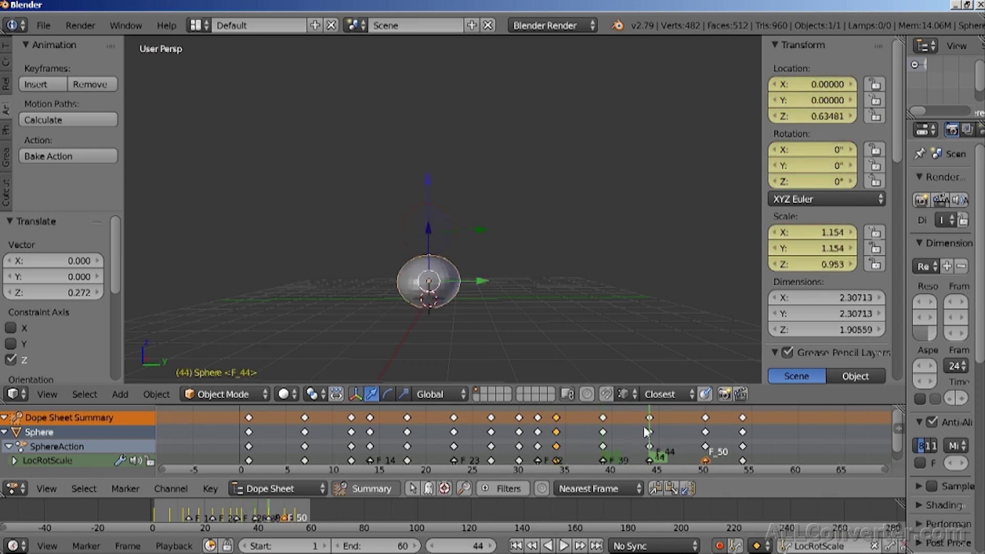
key("Escape")
key("alt+s")
key("alt+a")
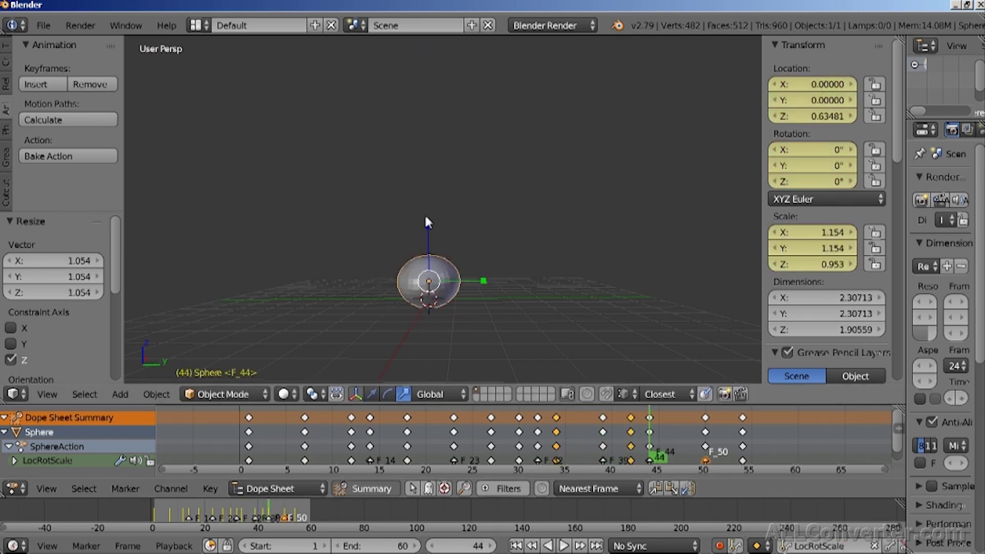
key("Escape")
left_click_drag(427, 229, 427, 226)
key("ctrl+z")
Check the sphere's motion around frames 40 to 42 and play the animation
left_click(630, 435)
left_click(614, 434)
key("alt+a")
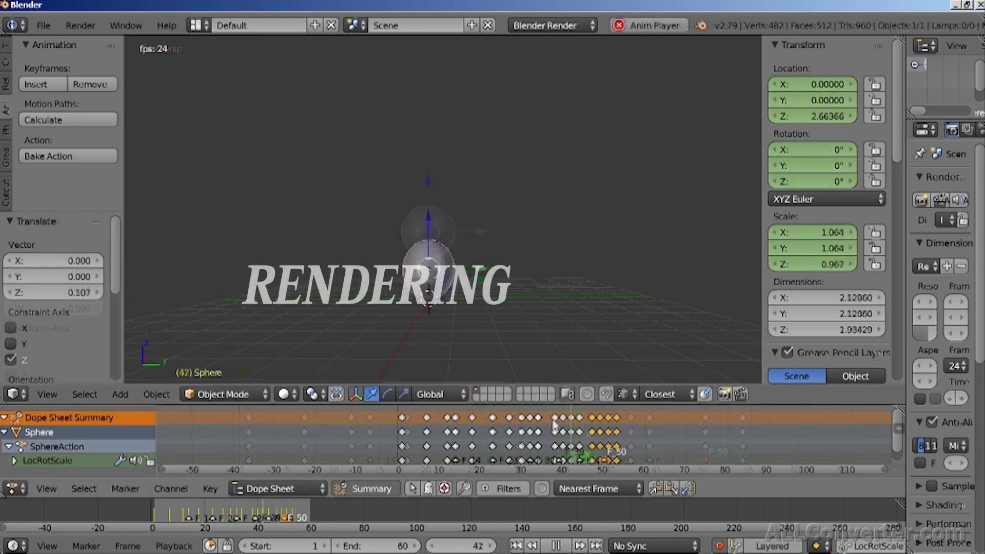
key("alt+a")
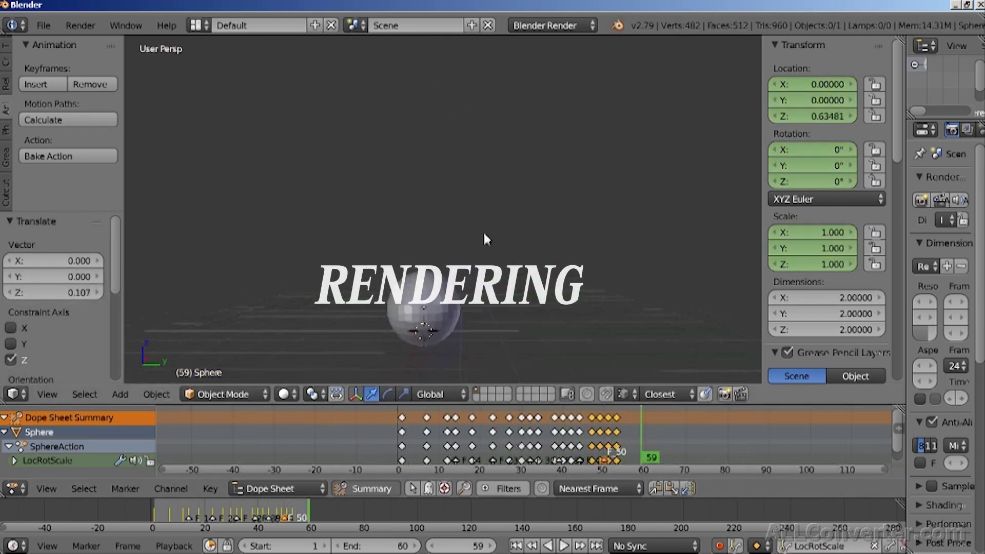
Hide the 3D view's transform properties, deselect the sphere and play the full bounce in a wider view
key("n")
key("alt+a")
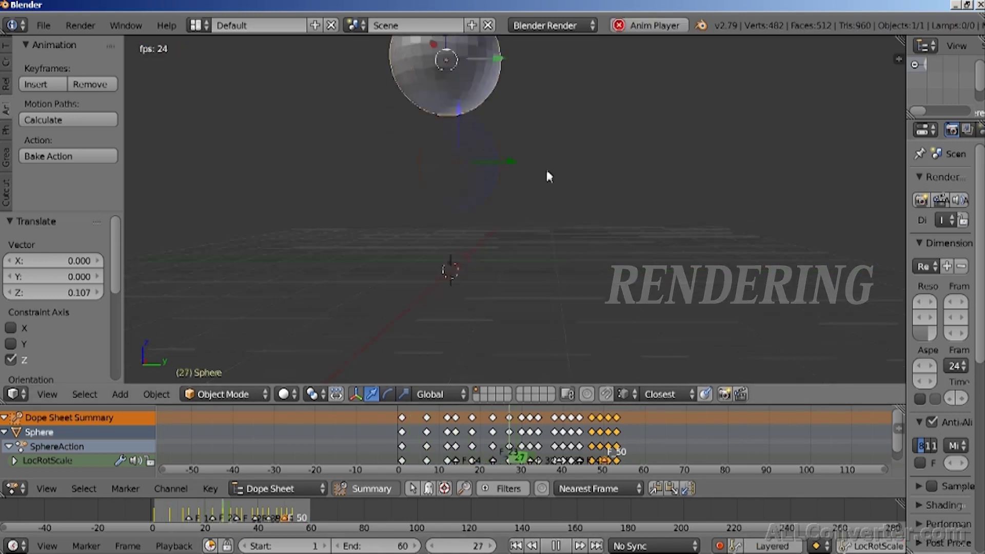
scroll(546, 167, "down", 2)
middle_click_drag(546, 167, 506, 288, "shift")
scroll(502, 214, "down", 1)
key("a")
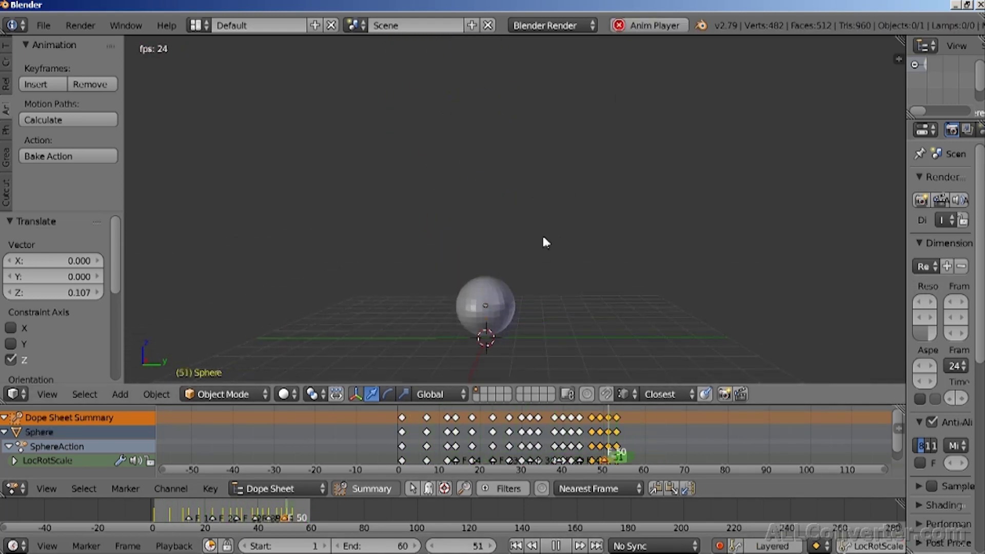
key("alt+a")
key("a")
key("alt+a")
key("alt+a")
Shrink the Translate options area, widen the properties editor and display the Scene settings
left_click_drag(69, 215, 67, 297)
left_click_drag(905, 191, 831, 195)
left_click(923, 129)
left_click(909, 129)
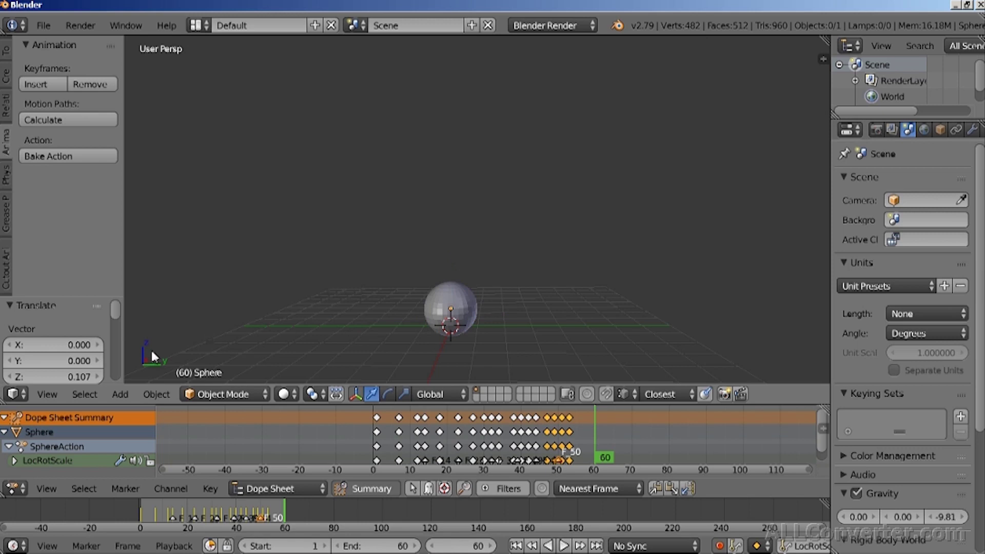
Add a camera to the scene and raise it about 2.469 along Z
left_click(121, 394)
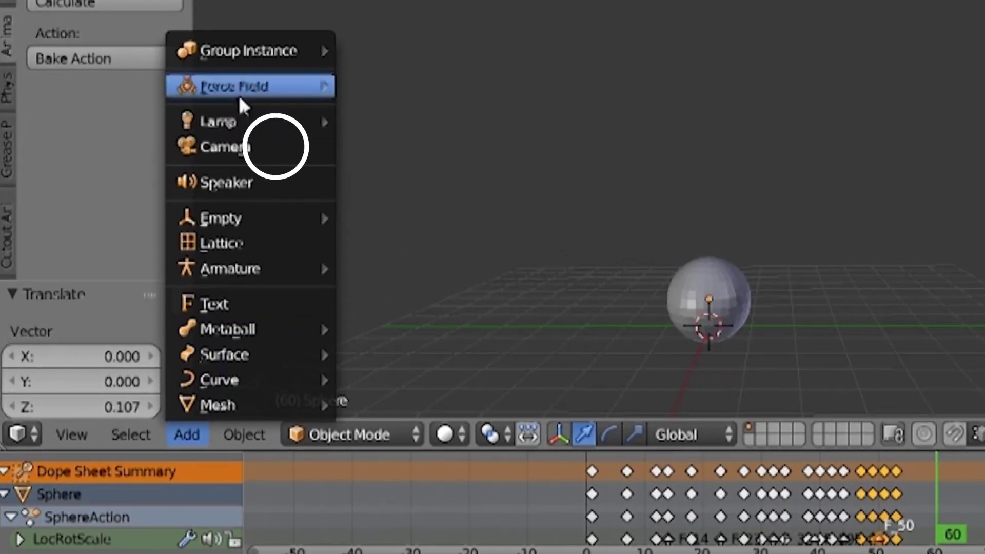
left_click(240, 144)
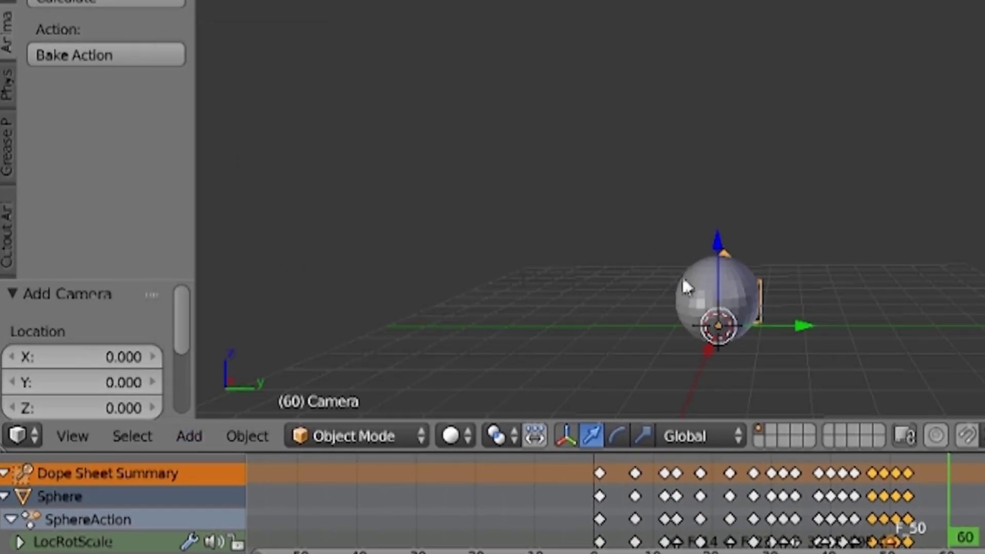
key("g")
key("z")
left_click(708, 160)
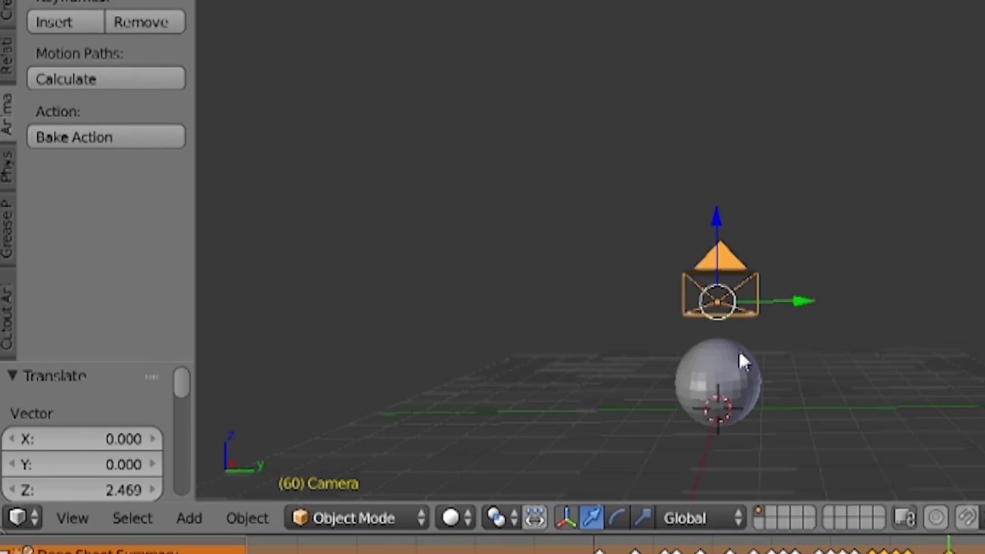
Align the active camera to the current user perspective view
middle_click_drag(744, 361, 733, 380, "shift")
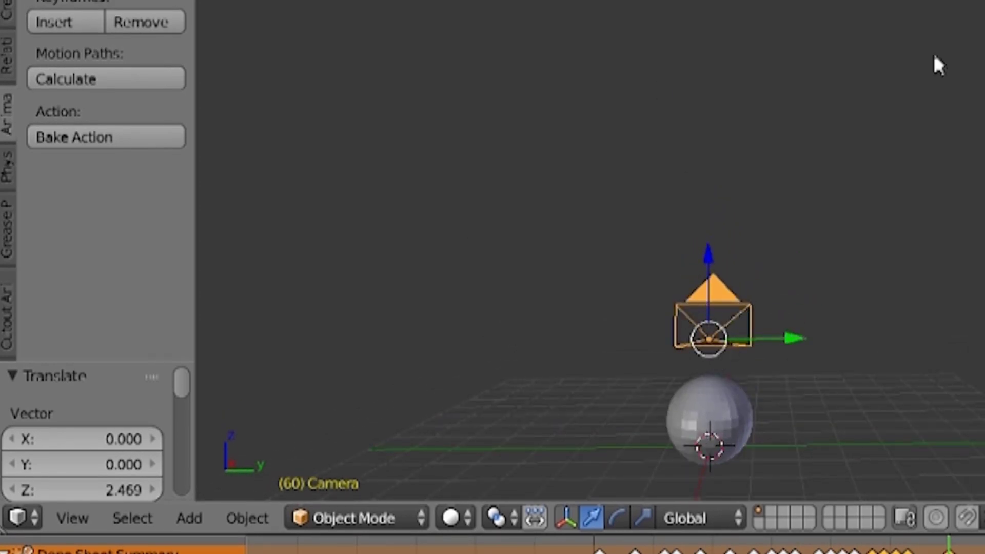
left_click(73, 517)
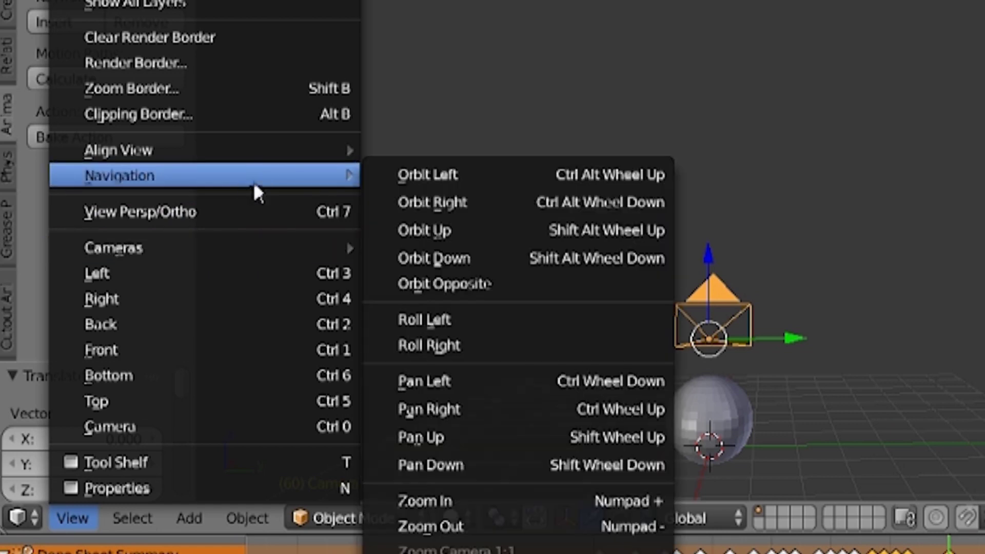
mouse_move(256, 149)
left_click(506, 210)
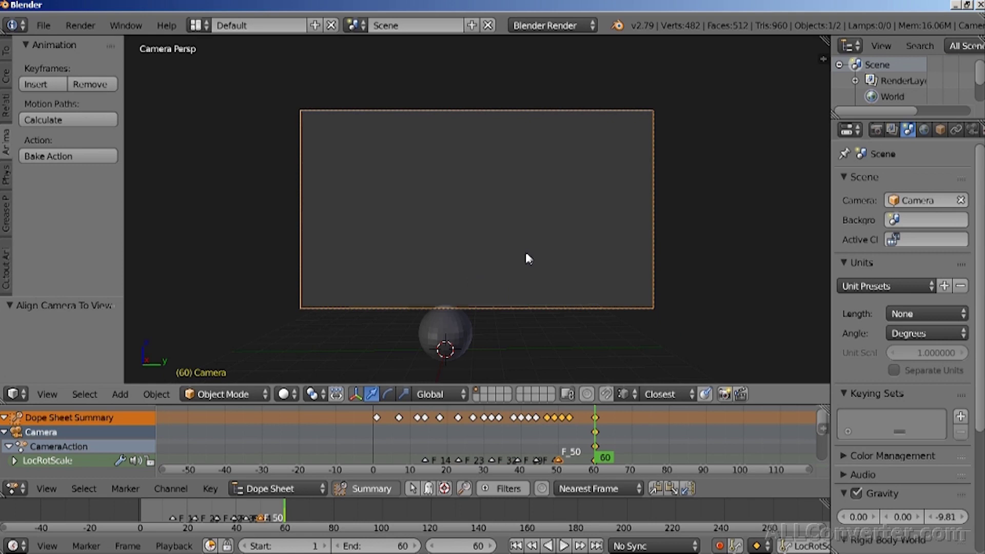
Look through the camera again and enable Lock Camera to View, leaving the transform properties hidden
middle_click_drag(505, 277, 513, 277)
left_click(52, 395)
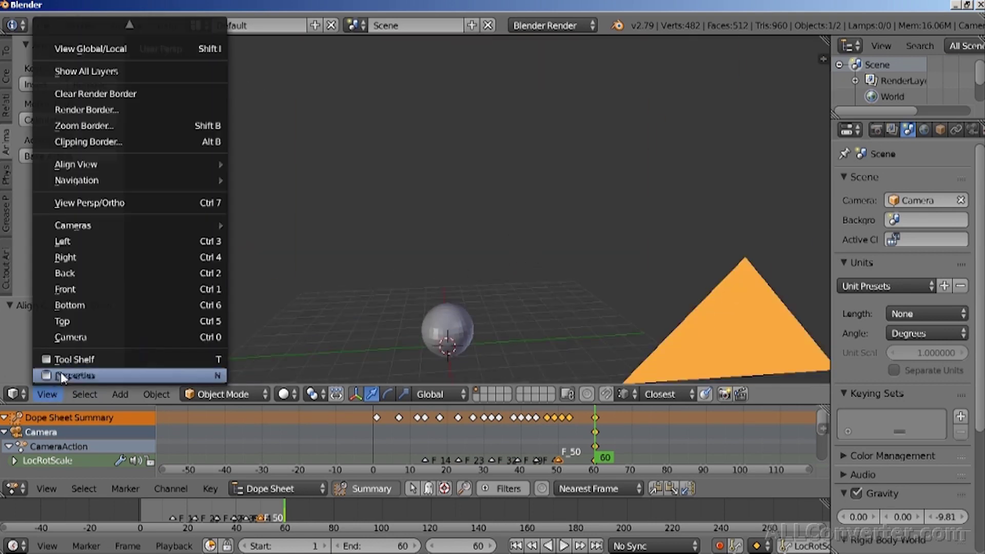
left_click(81, 337)
key("n")
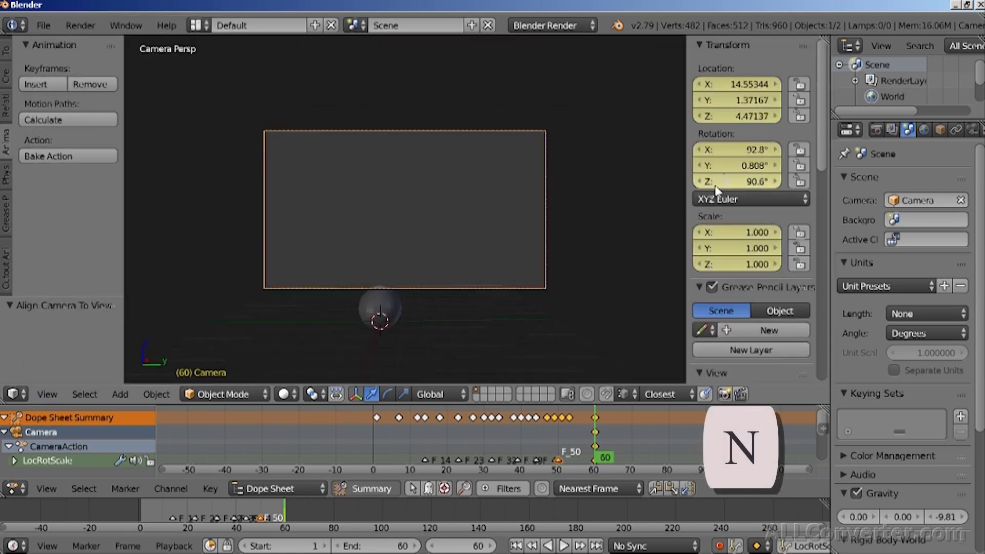
scroll(811, 215, "down", 8)
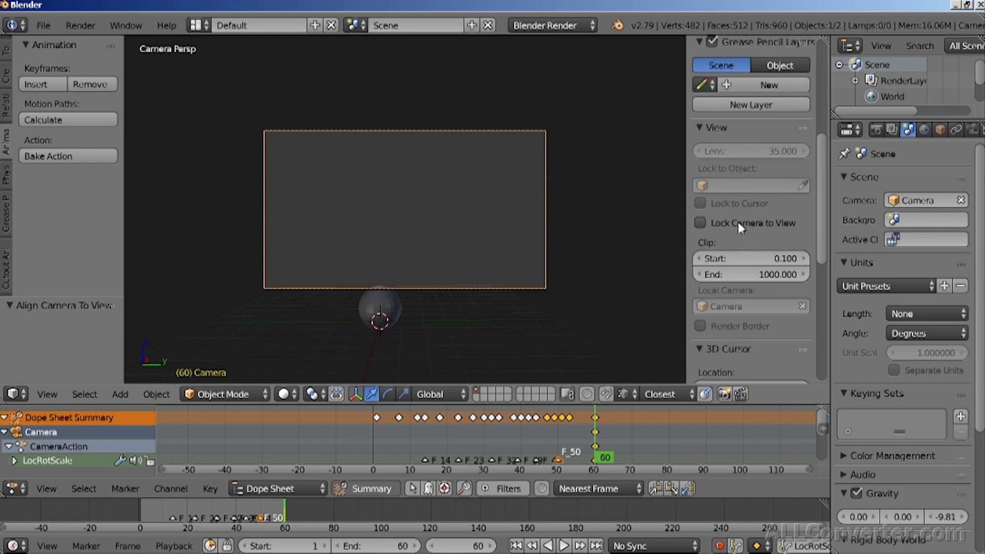
left_click(737, 222)
key("n")
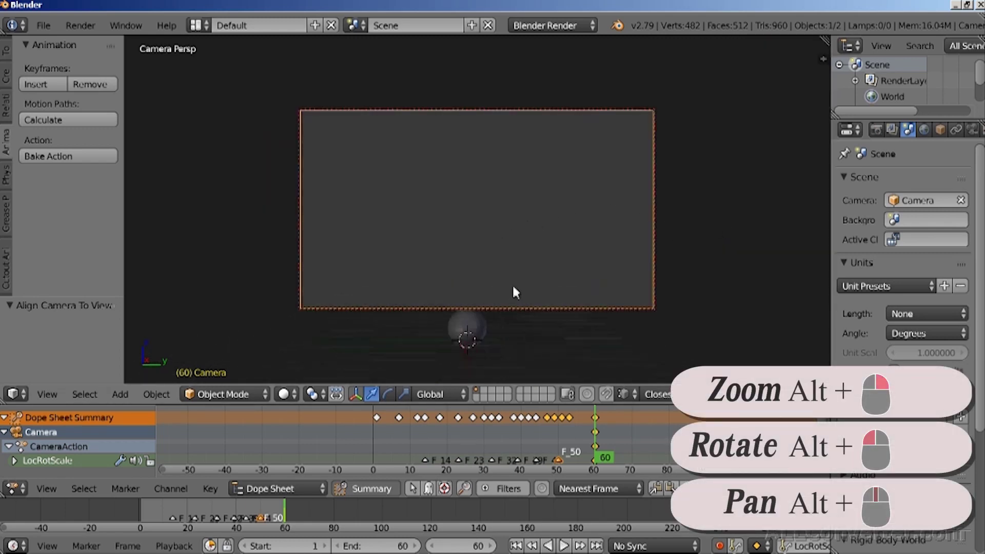
Reposition the locked camera so the sphere sits low inside its frame, and play the bounce
left_click_drag(513, 286, 505, 269, "alt")
middle_click_drag(505, 269, 492, 210, "alt")
left_click_drag(492, 210, 489, 243, "alt")
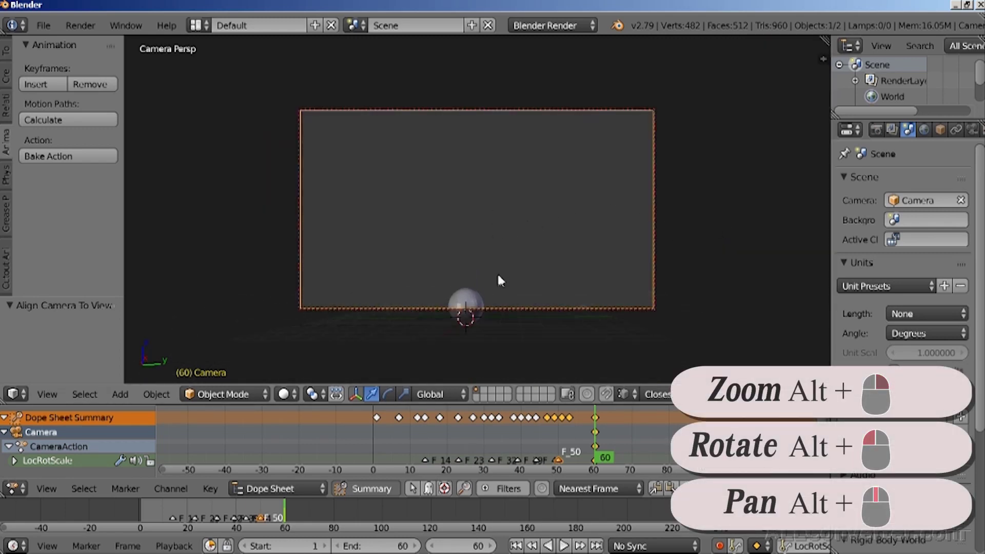
key("alt+a")
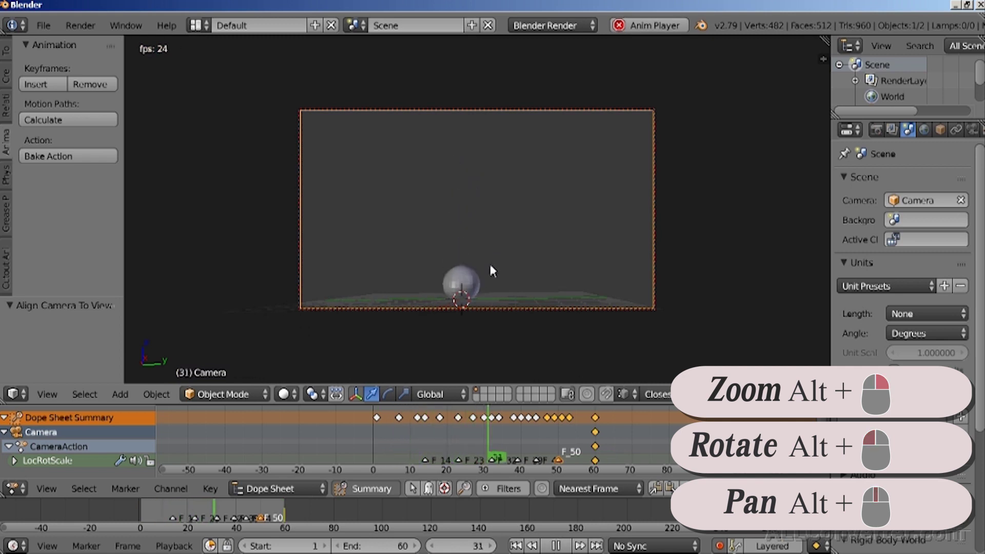
key("alt+a")
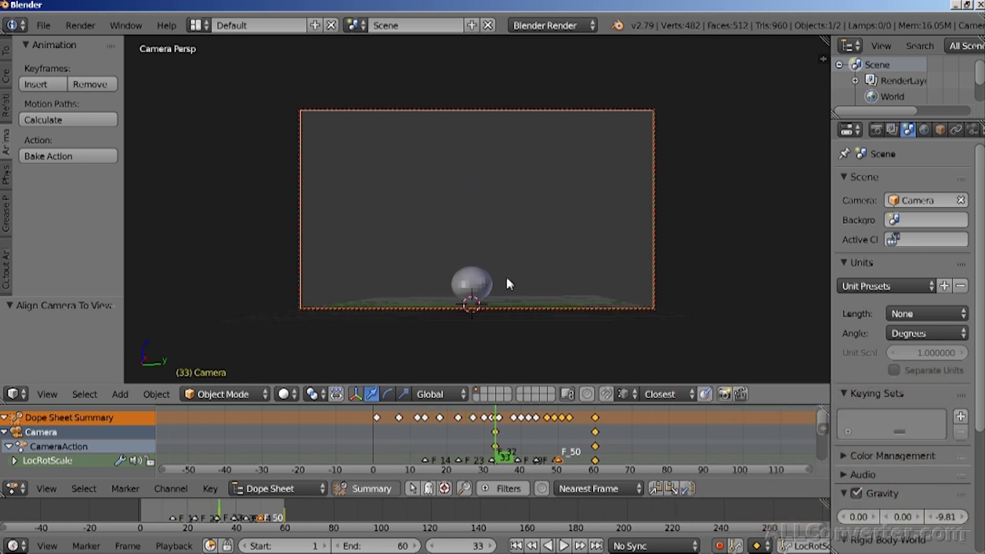
Enlarge the camera frame in the viewport with Lock Camera to View temporarily off
key("n")
key("n")
scroll(508, 297, "up", 3)
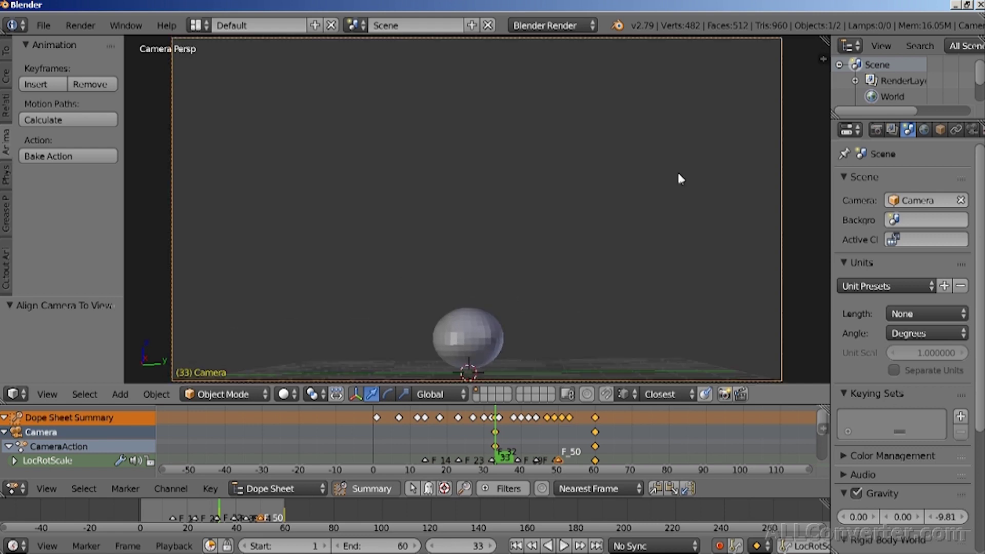
key("n")
key("n")
Play the bounce through the enlarged camera view, scrub to frame 43 and reselect the camera
key("alt+a")
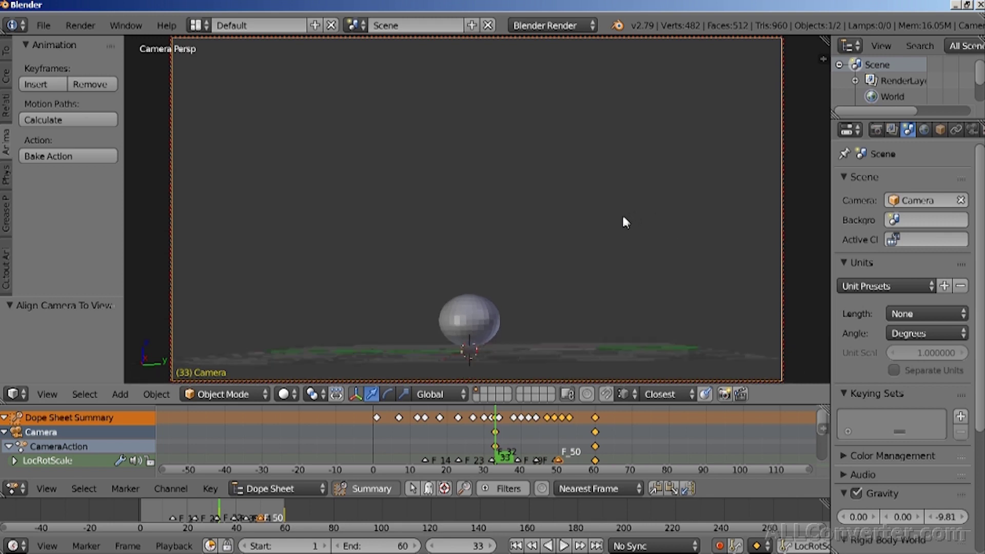
key("alt+a")
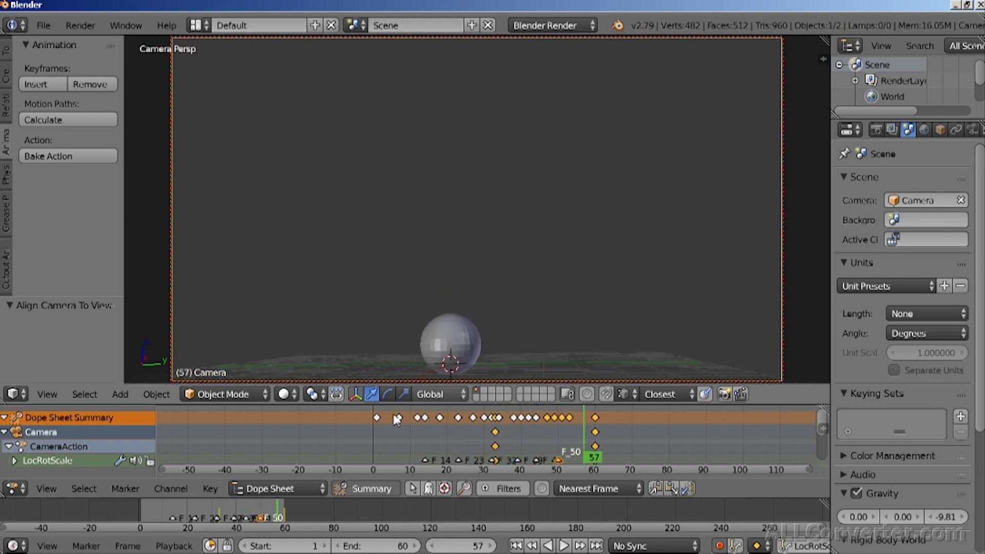
left_click_drag(224, 507, 243, 517)
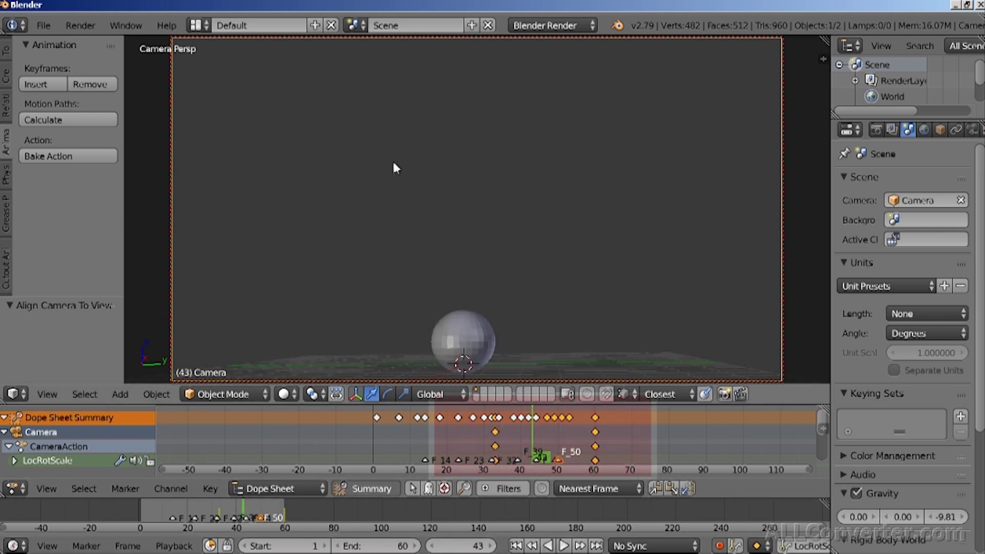
key("a")
right_click(173, 195)
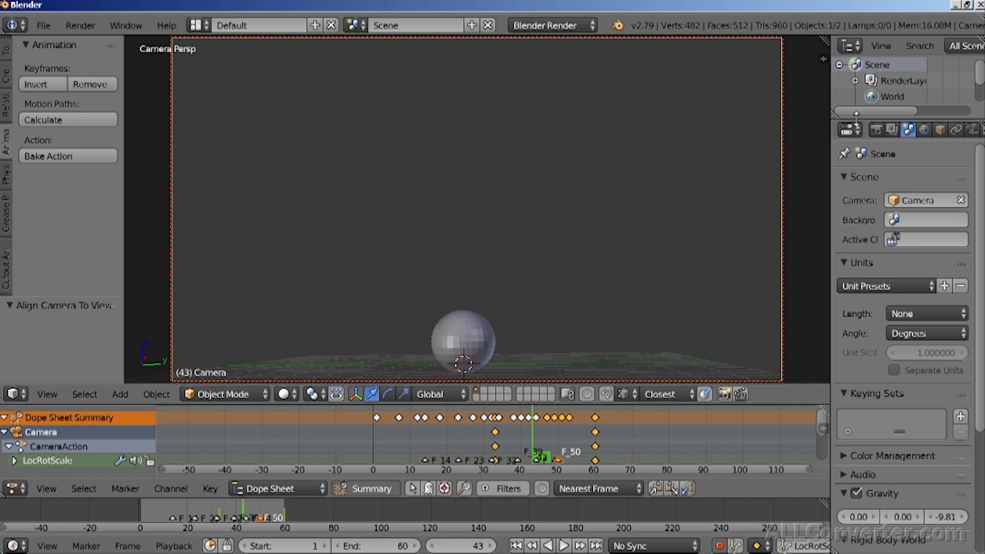
Enlarge the outliner and alternate the selection between Sphere and Camera to compare their keyframes
left_click_drag(857, 117, 857, 246)
left_click_drag(829, 135, 796, 135)
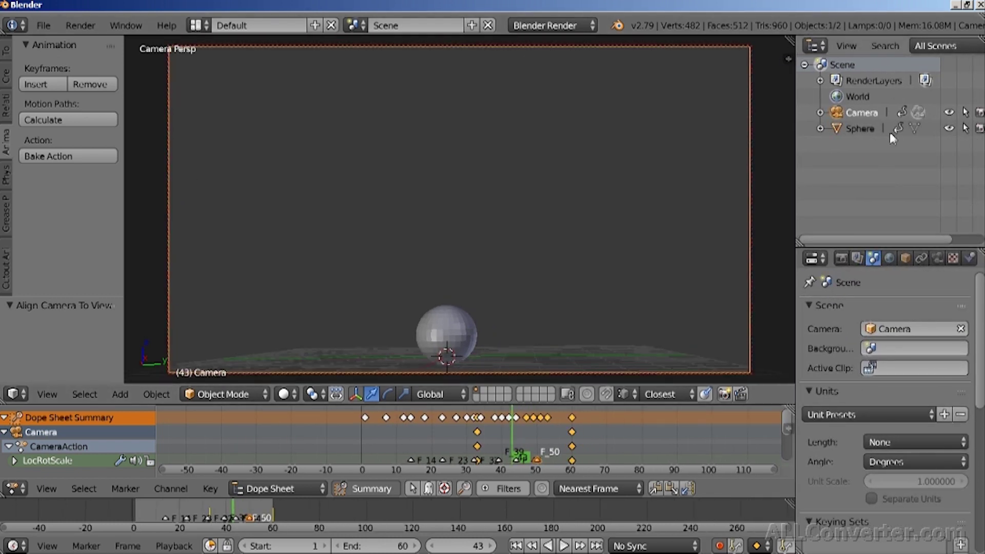
left_click(853, 128)
left_click(856, 113)
left_click(854, 129)
left_click(856, 114)
left_click(853, 128)
left_click(851, 112)
left_click(846, 129)
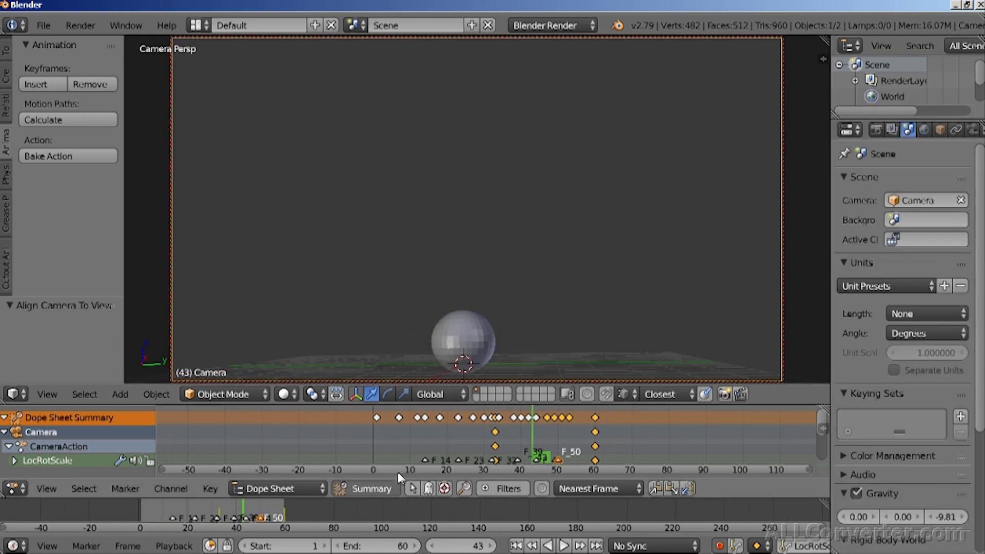
Make the outliner taller and wider, and select the Camera in it
key("a")
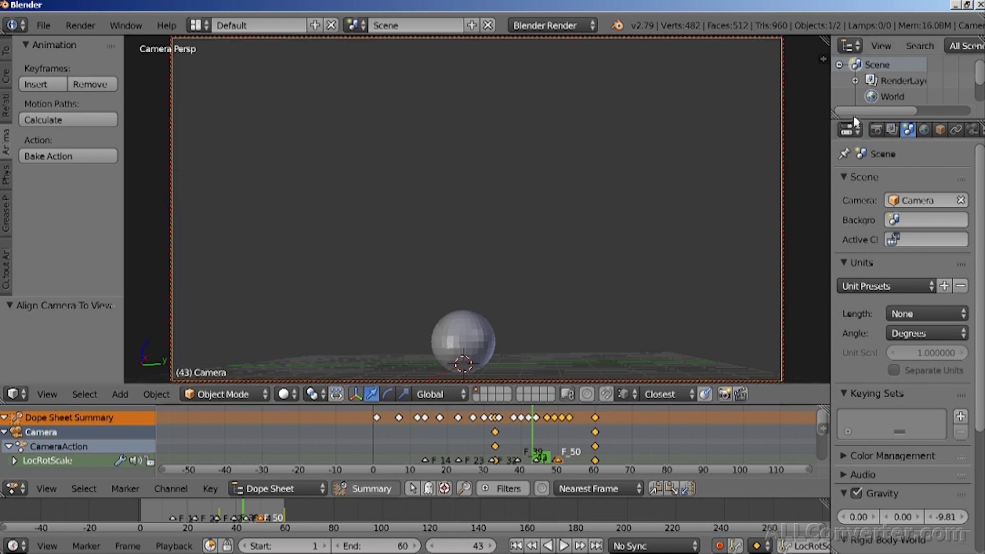
left_click_drag(857, 118, 857, 246)
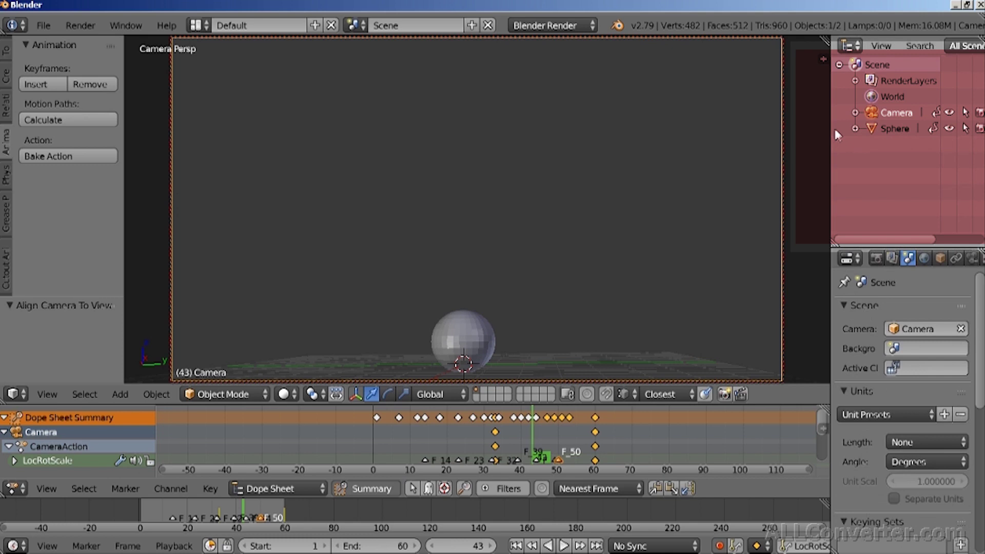
left_click_drag(830, 136, 793, 102)
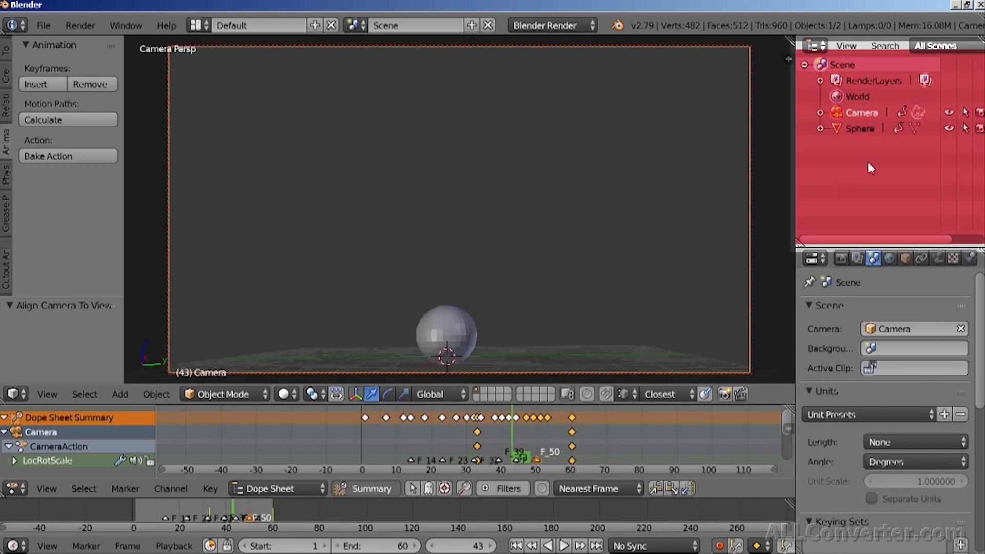
left_click(850, 131)
left_click(854, 116)
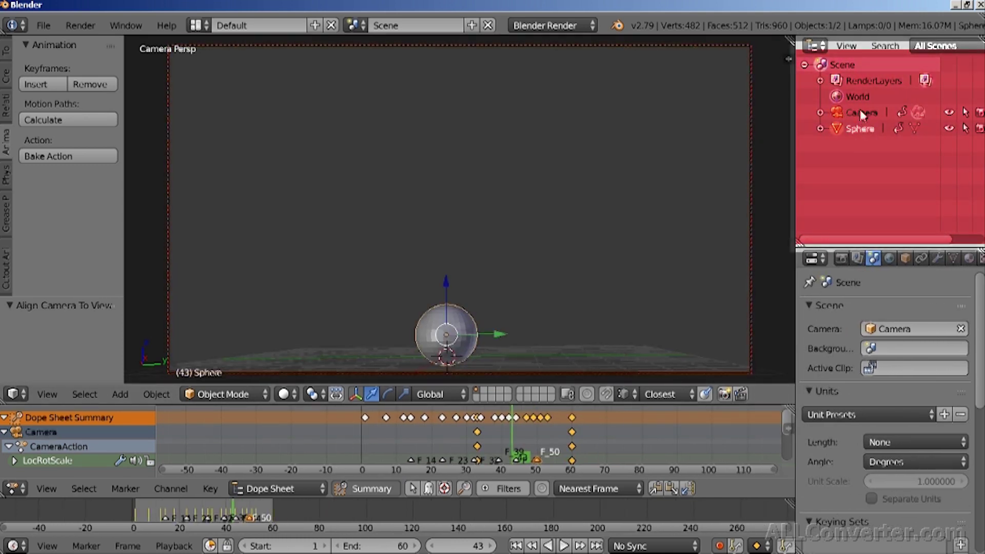
left_click(848, 130)
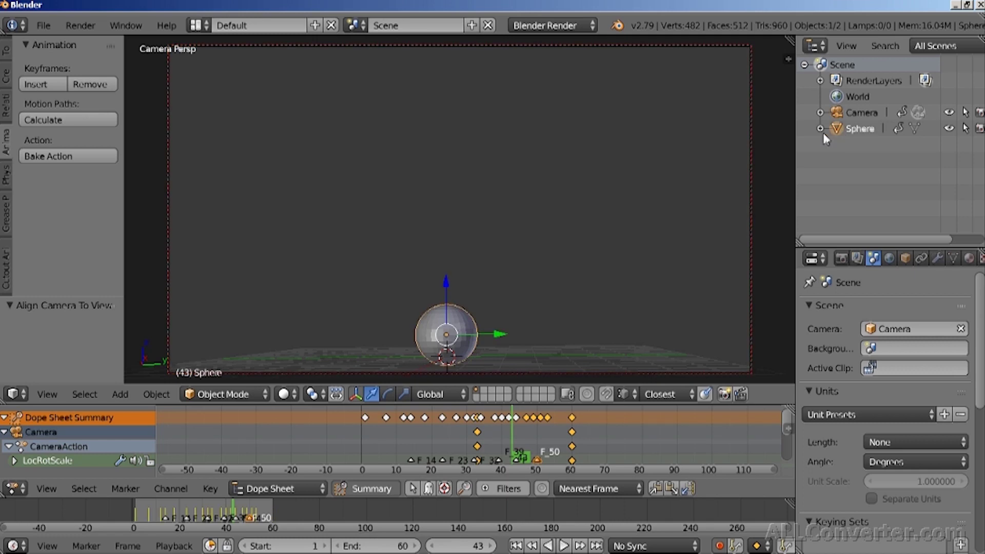
left_click(854, 113)
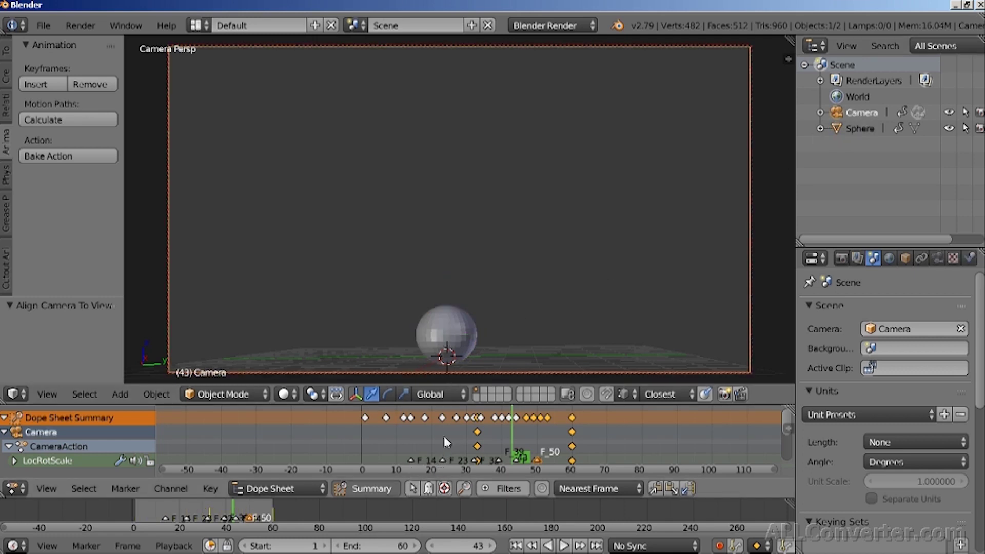
Box-select the camera's keyframes at frames 33 and 60 in the Dope Sheet and delete them
left_click(15, 488)
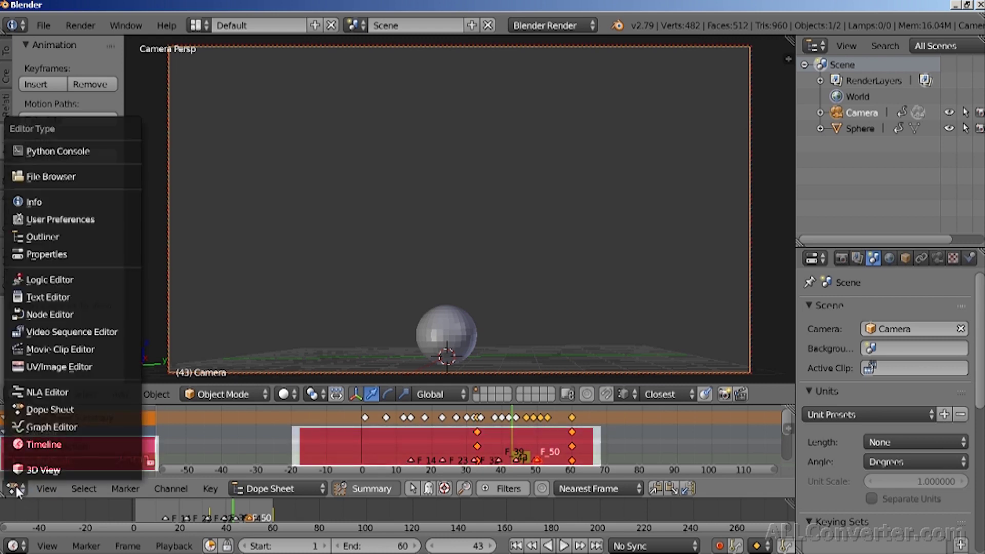
scroll(137, 447, "down", 1)
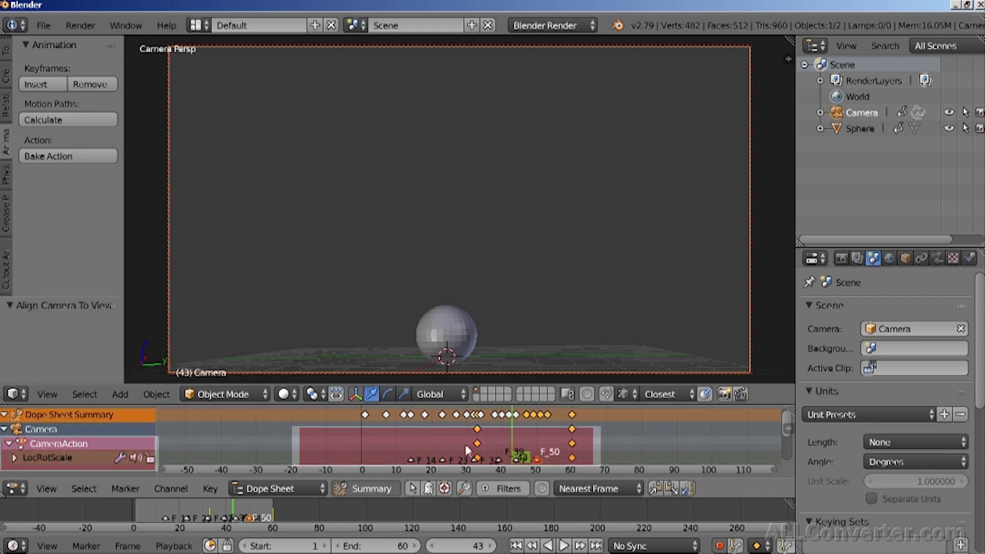
right_click_drag(475, 458, 607, 442)
left_click(609, 449)
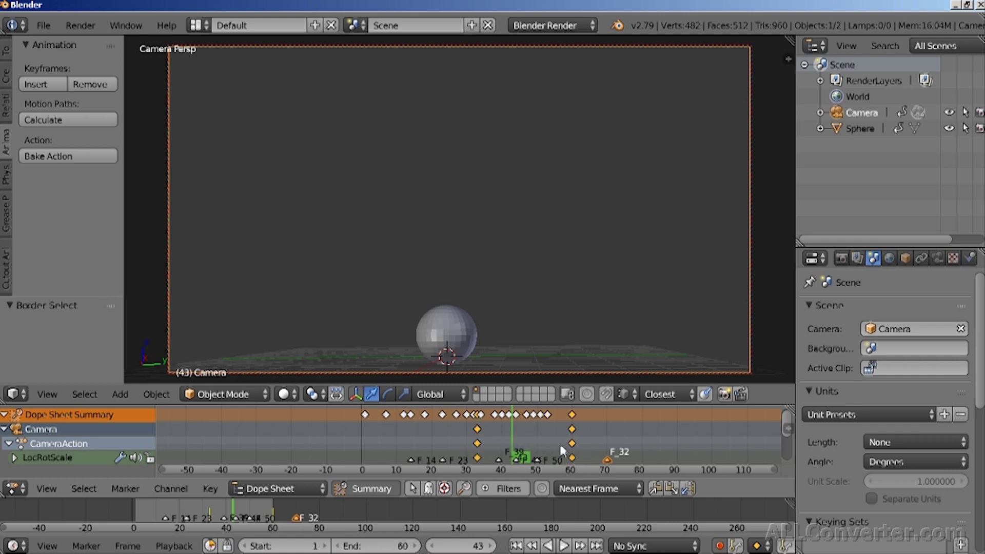
key("Delete")
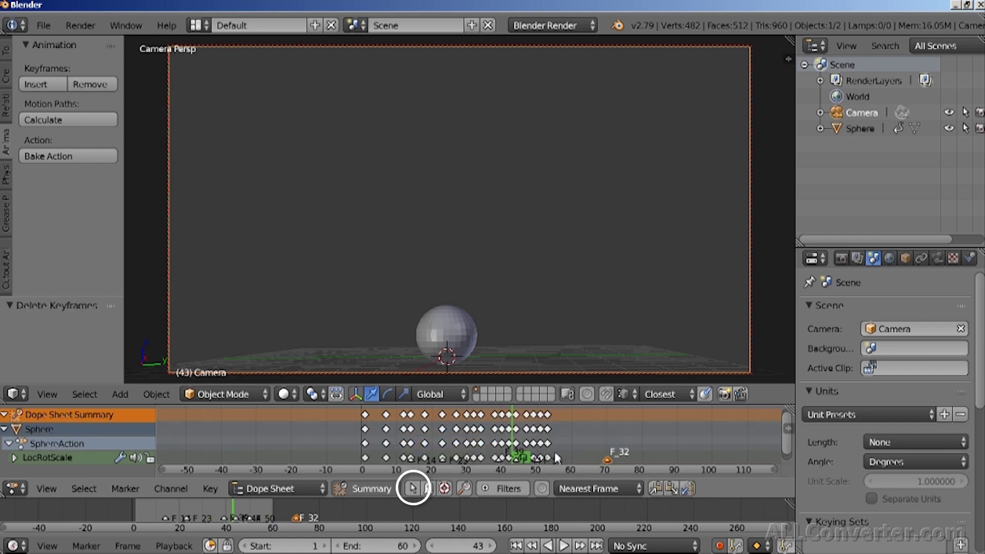
Limit the Dope Sheet to selected objects and check it by switching between Sphere and Camera, ending on Camera
left_click(412, 487)
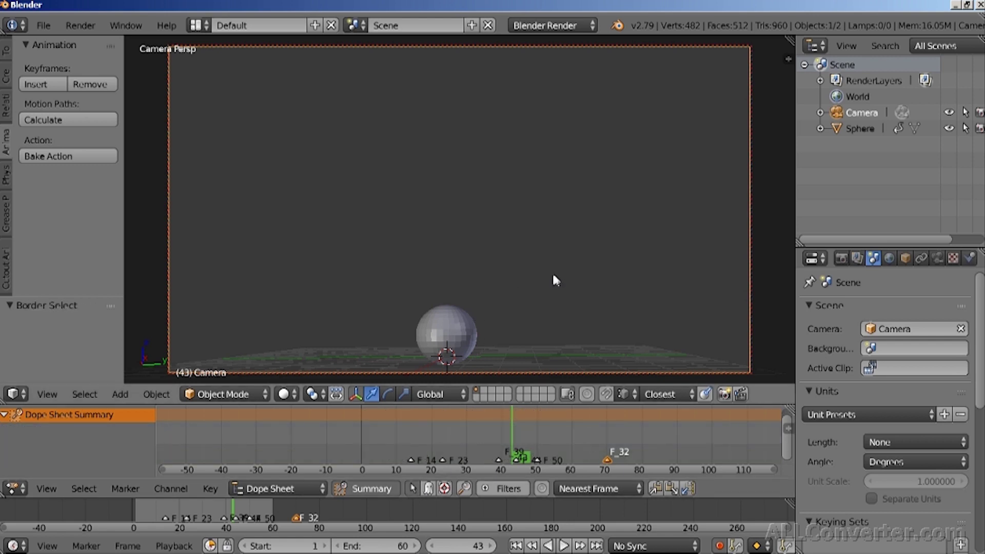
key("a")
left_click(847, 130)
key("a")
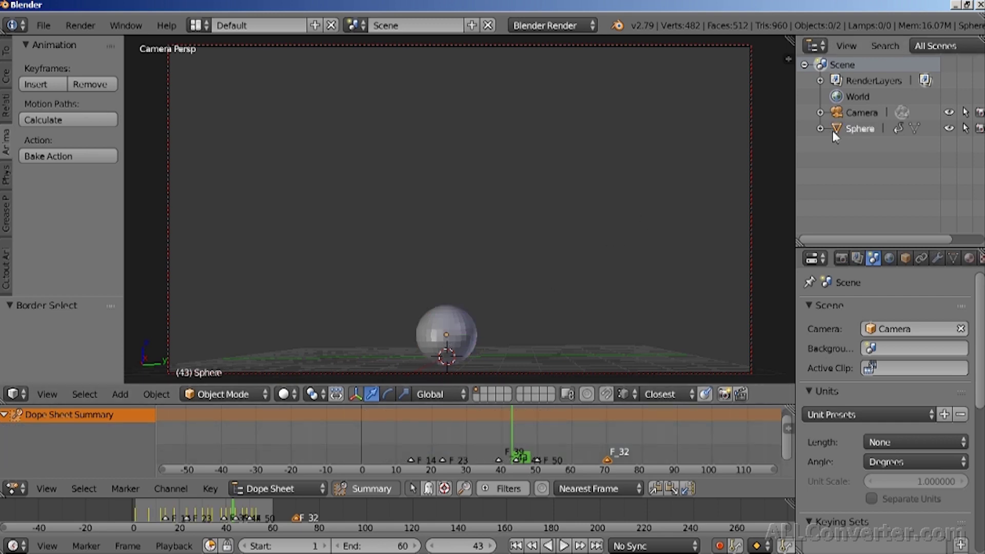
left_click(862, 113)
left_click(860, 128)
left_click(861, 112)
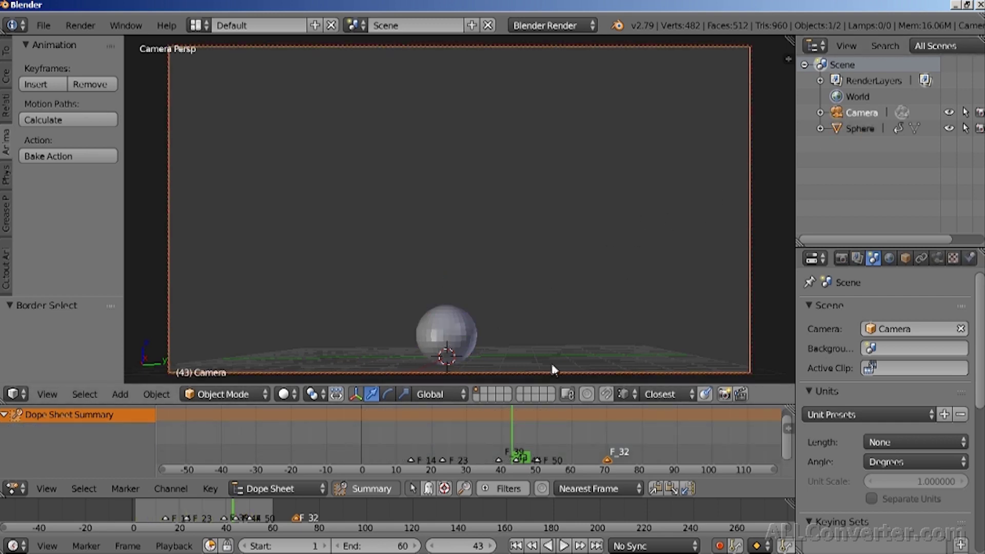
Insert a LocRotScale keyframe for the camera at frame 1 and play the animation
left_click_drag(454, 436, 357, 446)
key("alt+a")
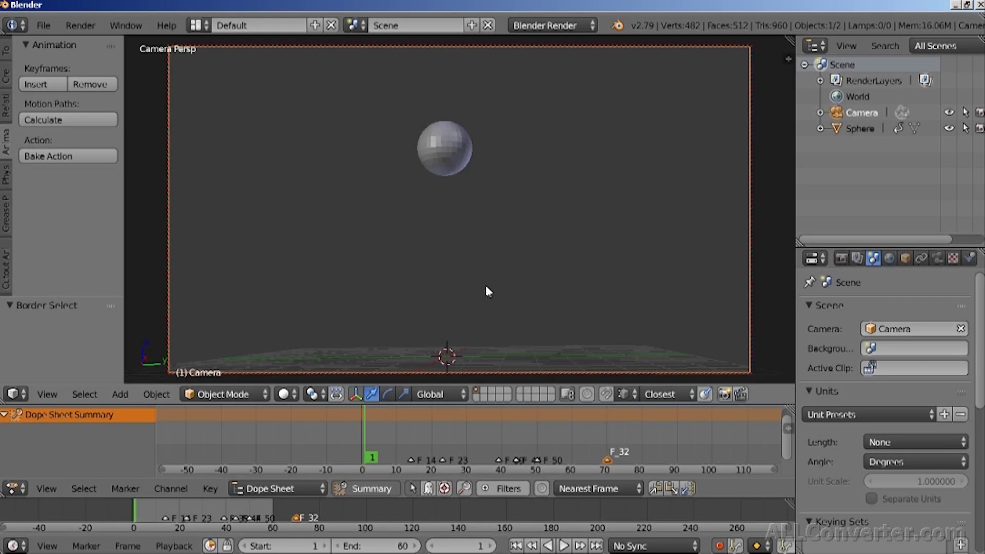
key("i")
left_click(335, 227)
key("alt+a")
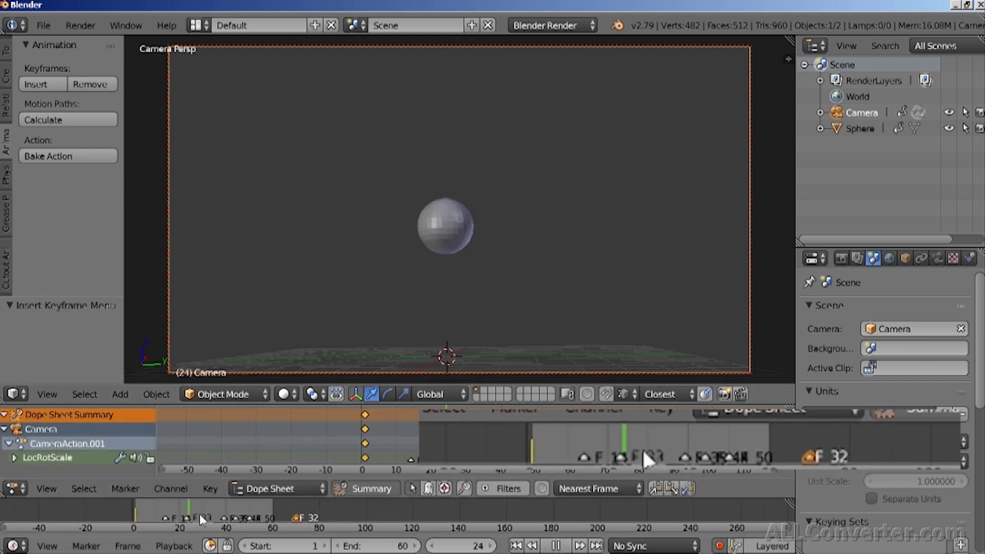
Replay the animation to check how the camera frames the ball
key("alt+a")
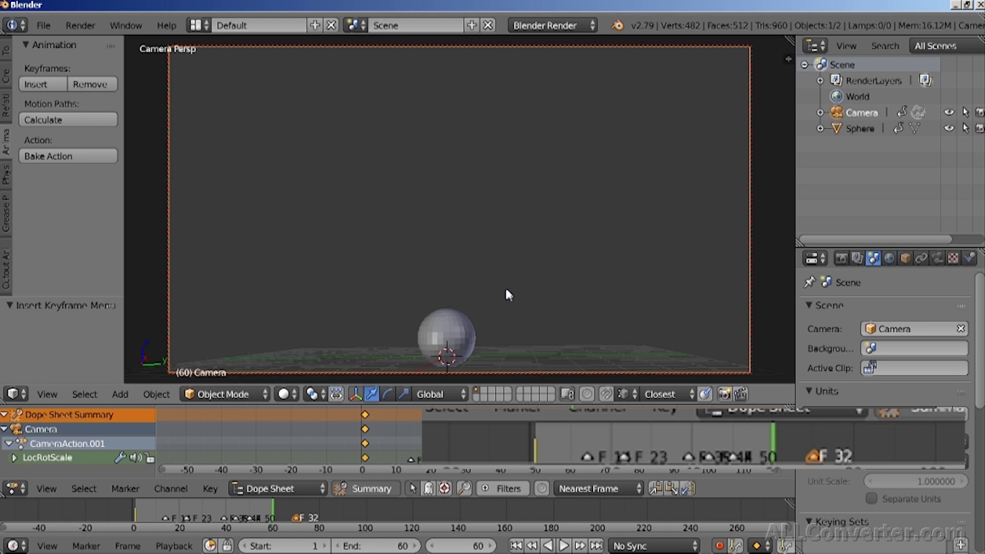
key("alt+a")
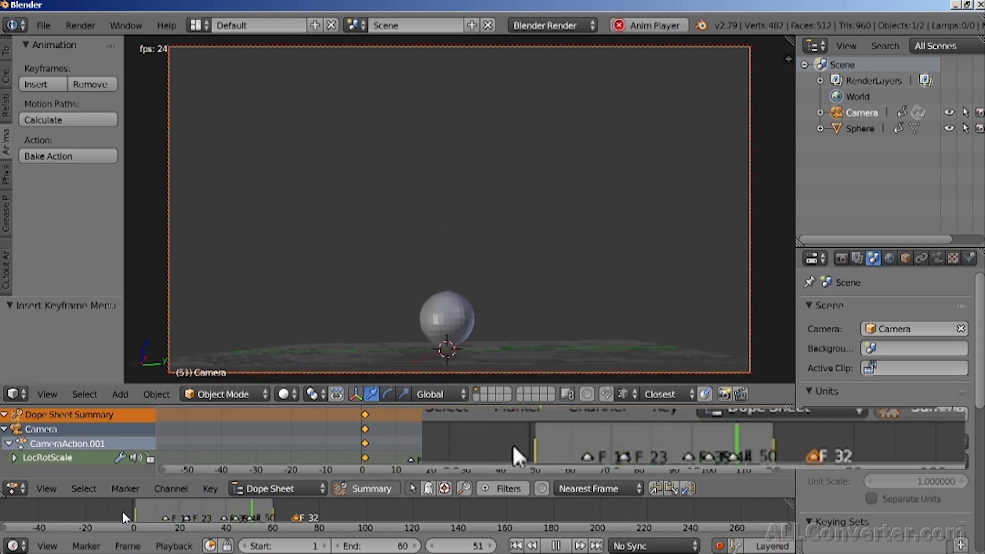
key("alt+a")
Key the camera at frame 60 and reframe it closer to the ball at frame 1
left_click(274, 512)
key("n")
key("alt+a")
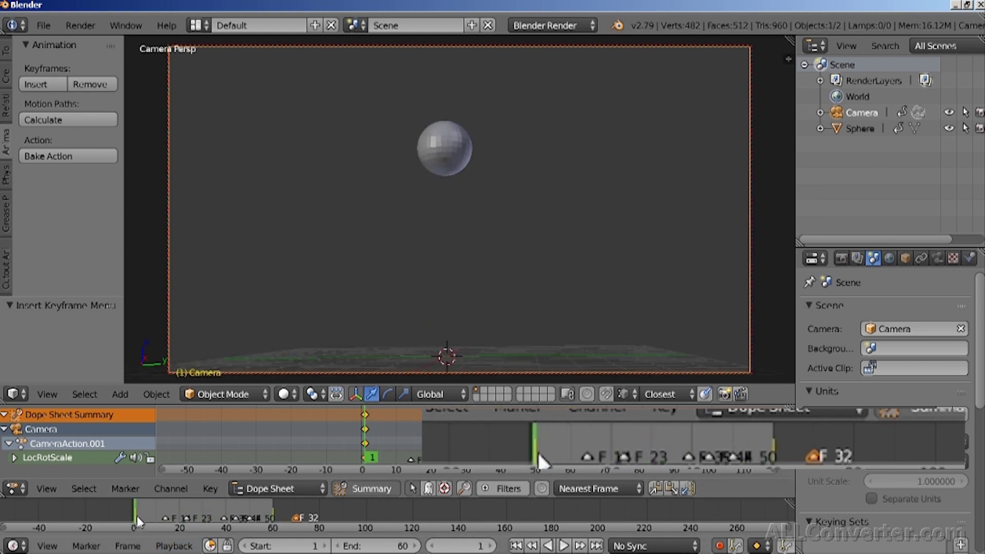
middle_click_drag(492, 279, 497, 248, "shift")
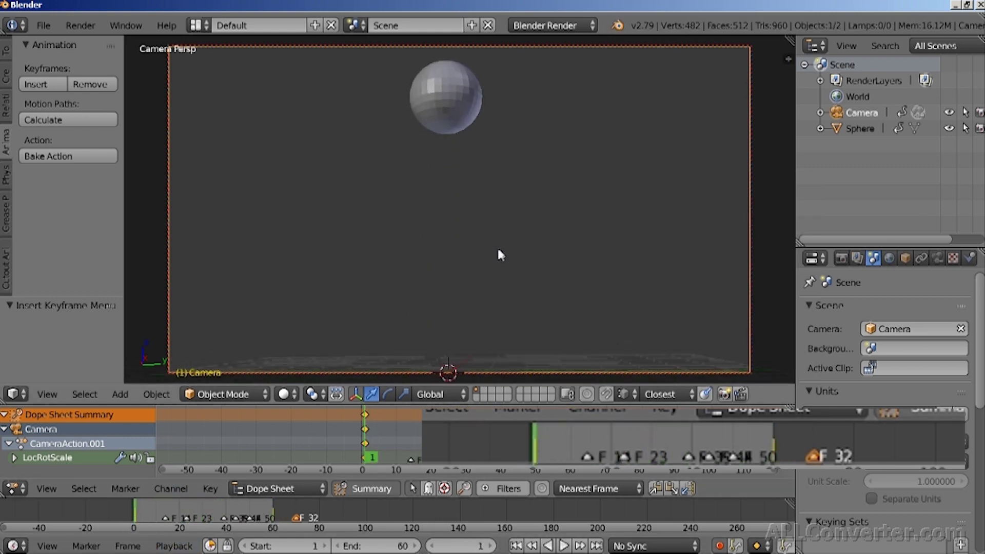
Play the animation repeatedly to review the camera move between frames 1 and 60
key("alt+a")
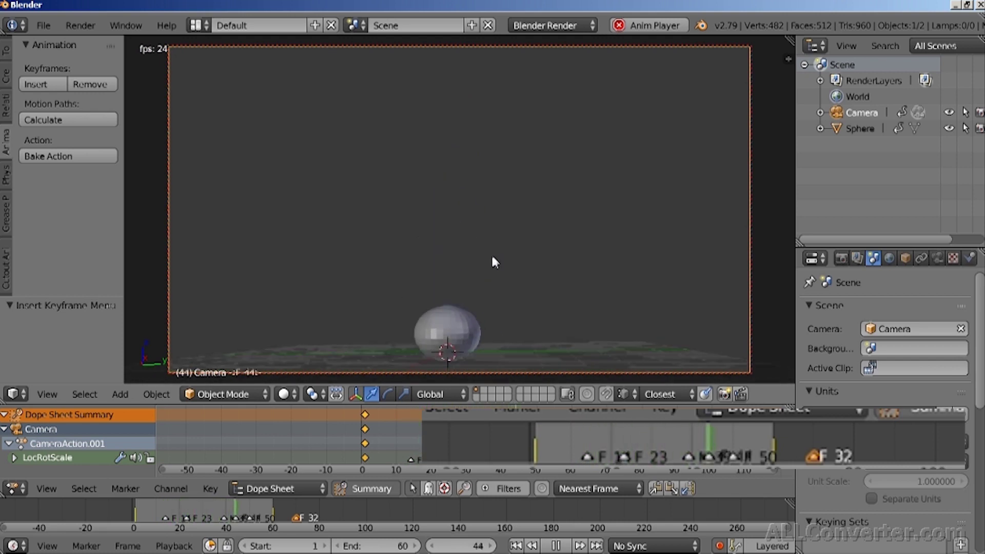
key("alt+a")
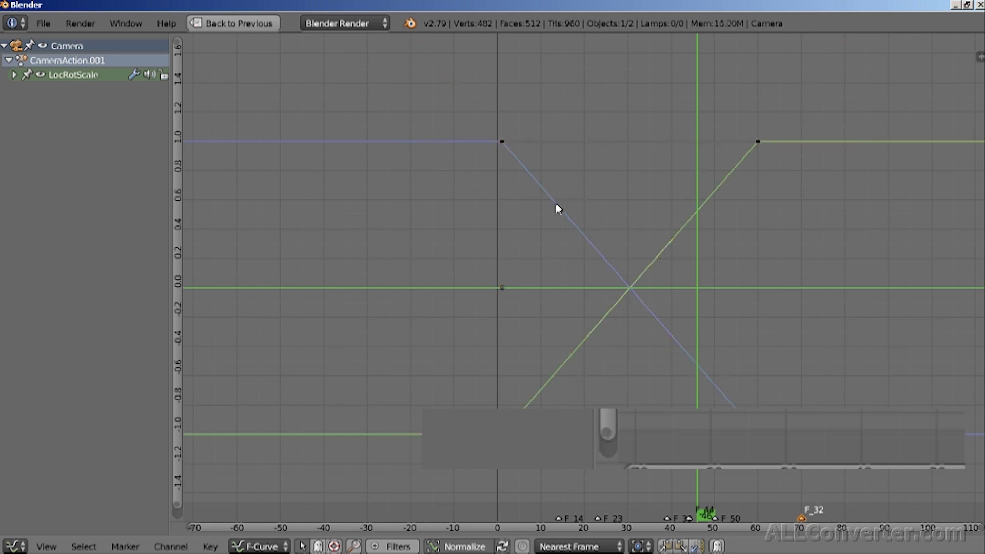
key("ctrl+Up")
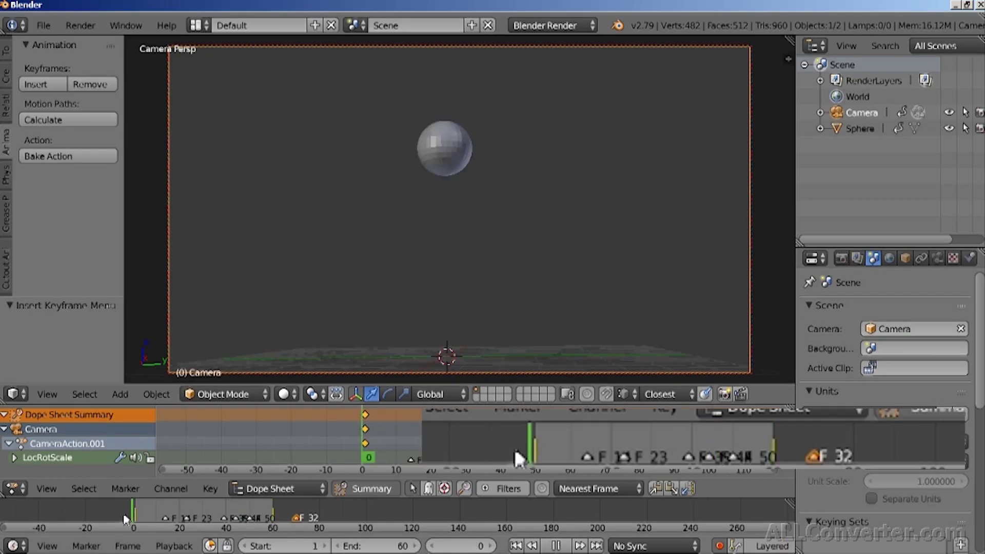
key("alt+a")
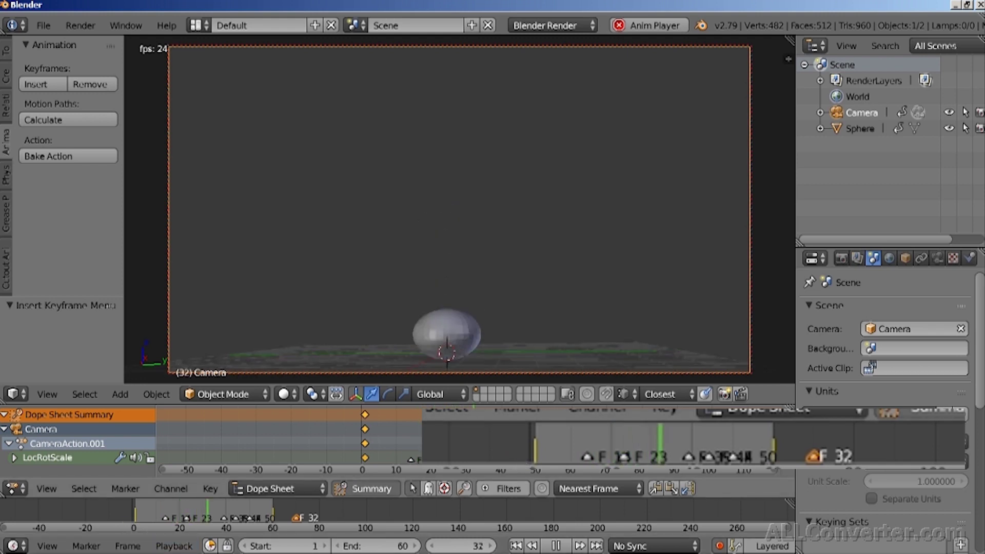
key("alt+a")
key("Escape")
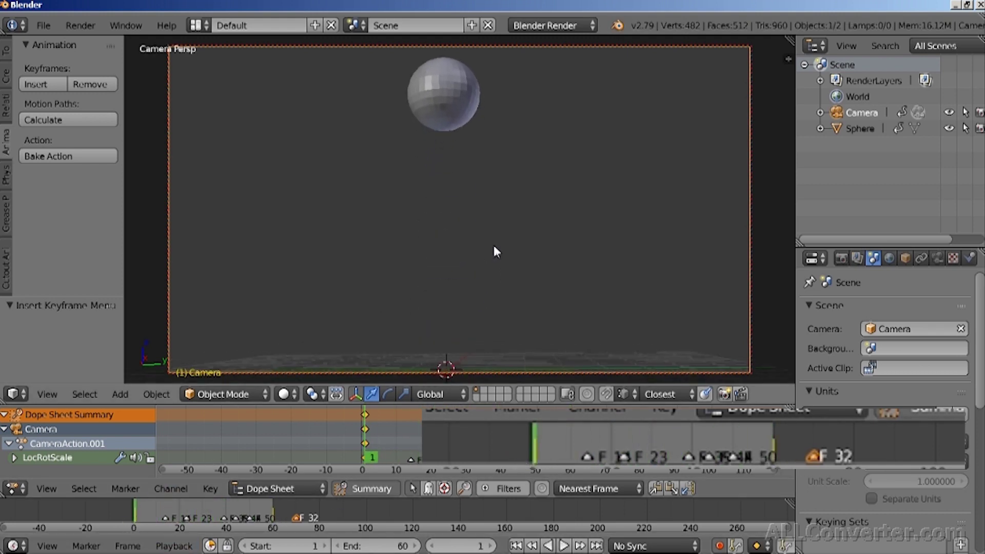
key("alt+a")
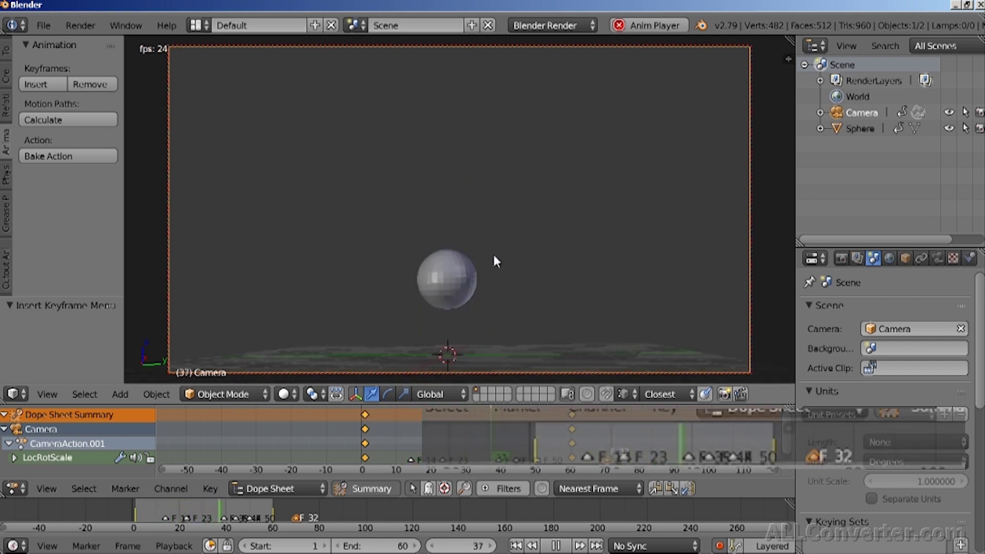
key("alt+a")
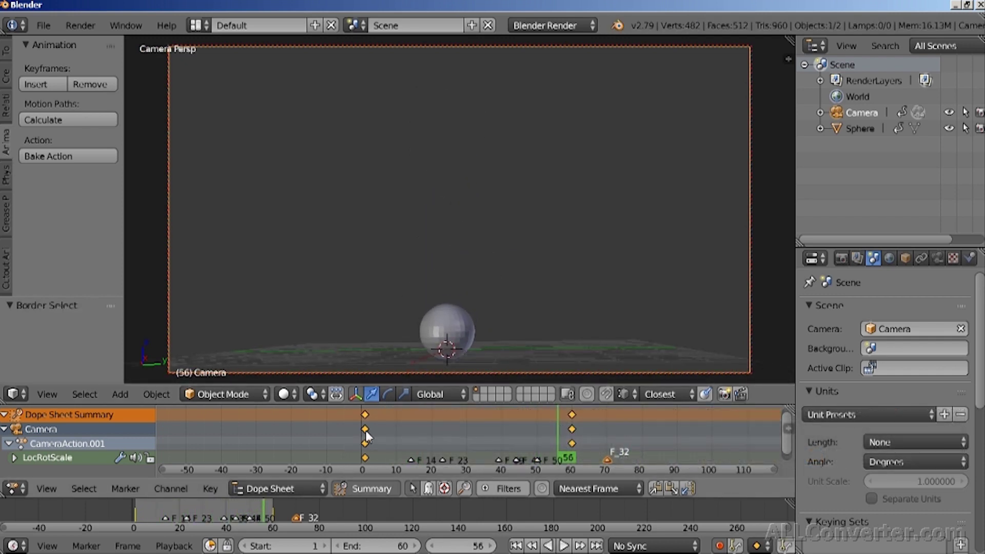
Set the handle type of the camera's keyframes to Vector for linear motion and play the animation
key("t")
left_click(371, 430)
key("ctrl+z")
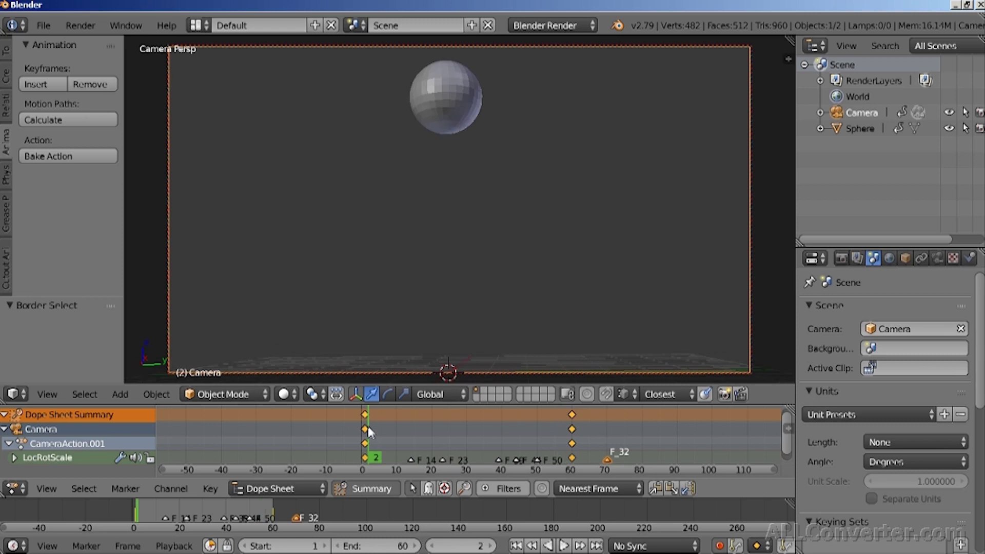
key("v")
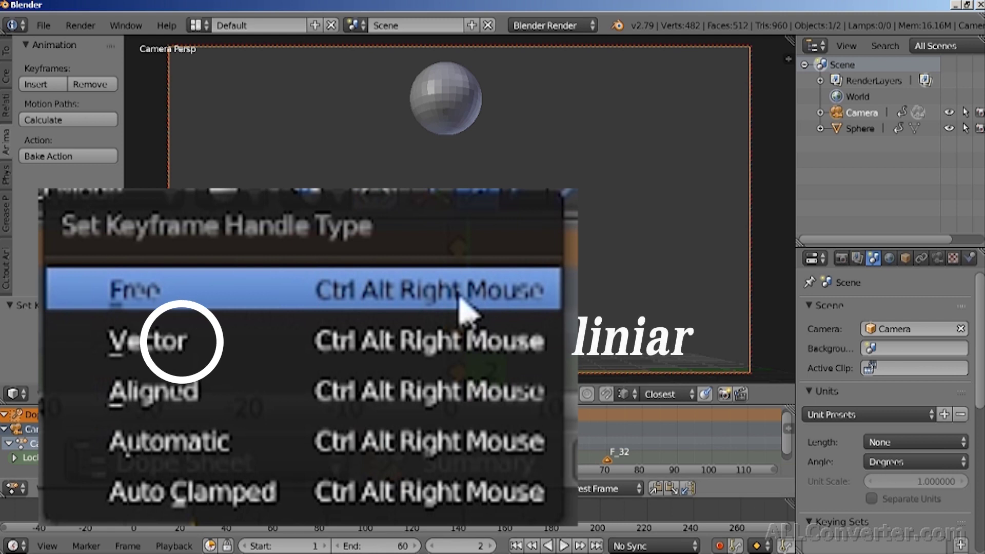
key("alt+a")
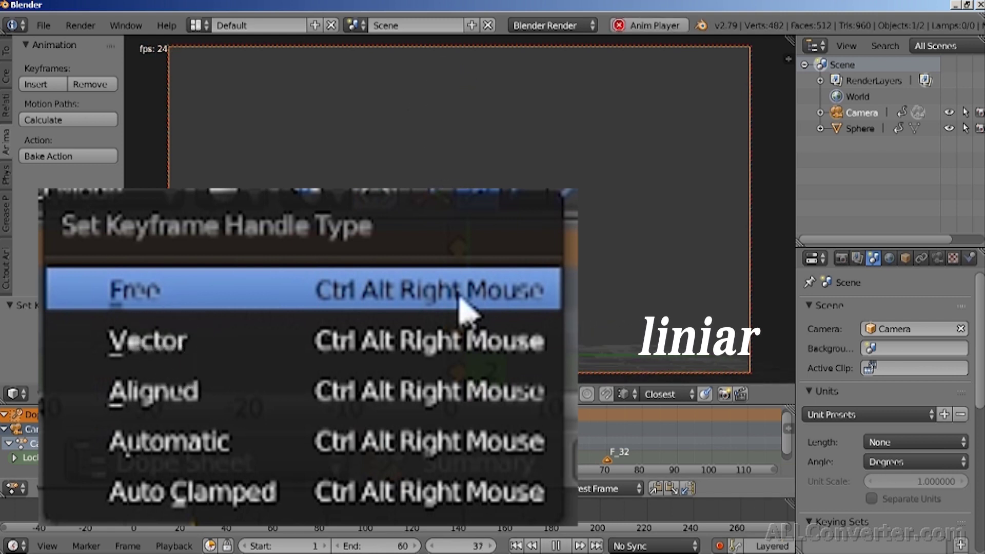
key("alt+a")
Change the Dope Sheet area to the Graph Editor and maximize it to show the camera's curves
left_click(15, 489)
left_click(23, 426)
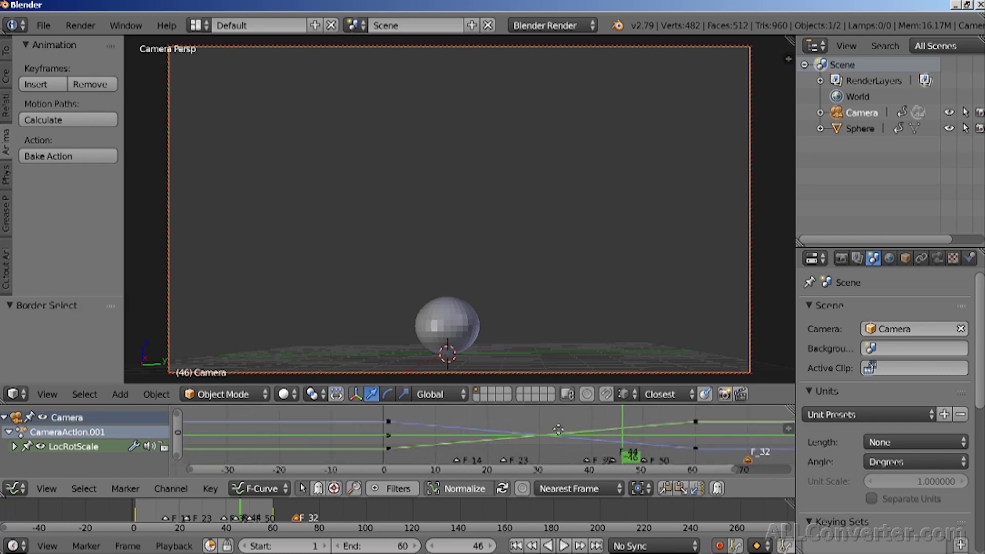
key("ctrl+Up")
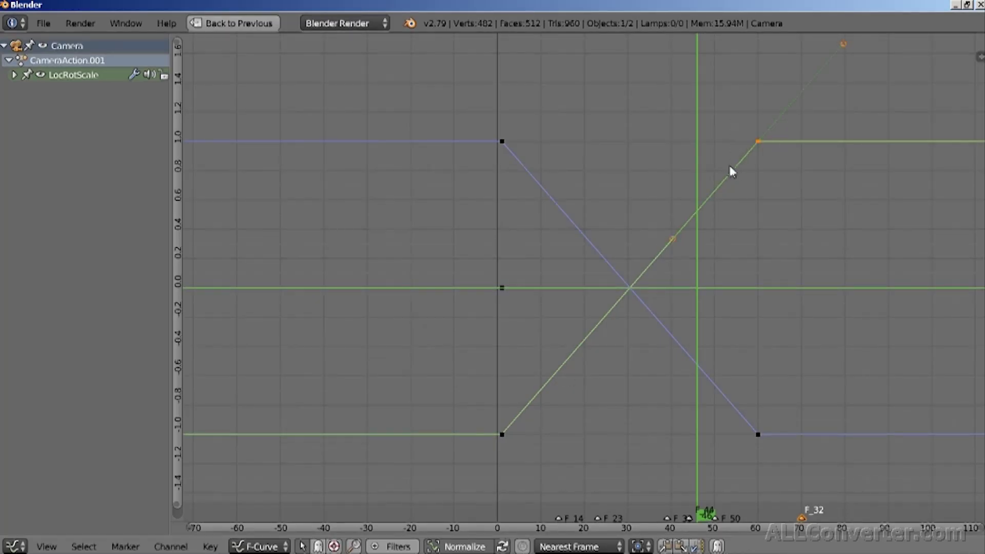
Select all the camera's curve keyframes, try Automatic handles, and set them back to Vector
left_click_drag(867, 100, 453, 500)
key("v")
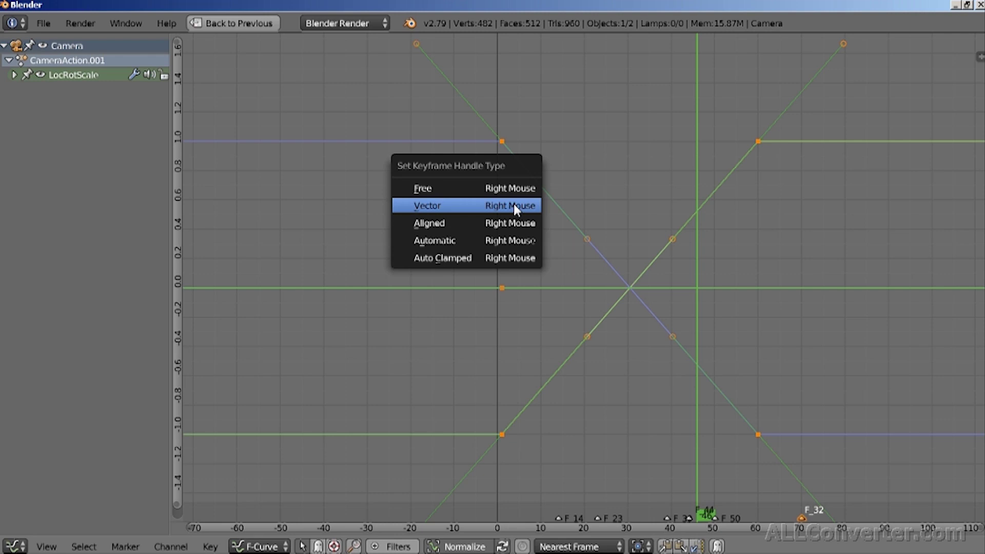
left_click(496, 240)
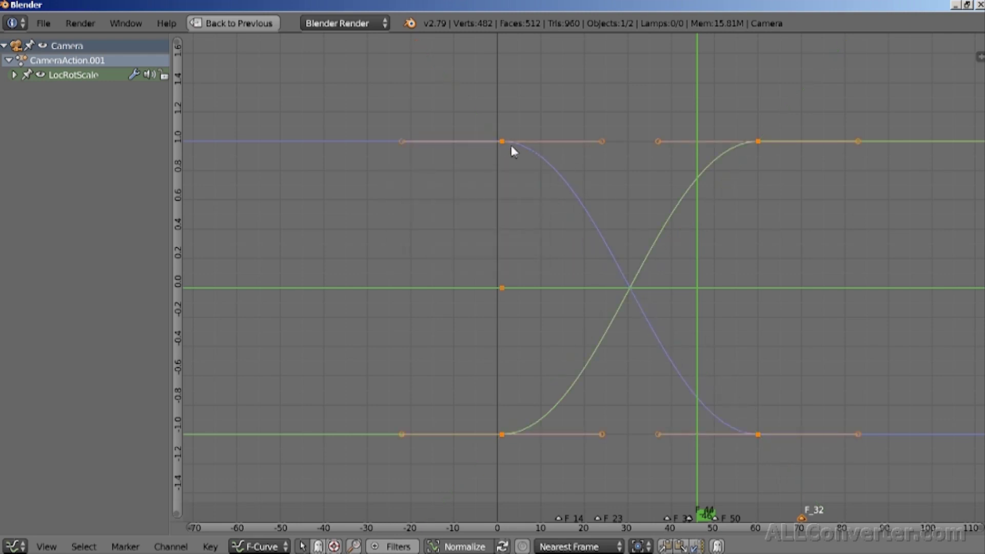
key("v")
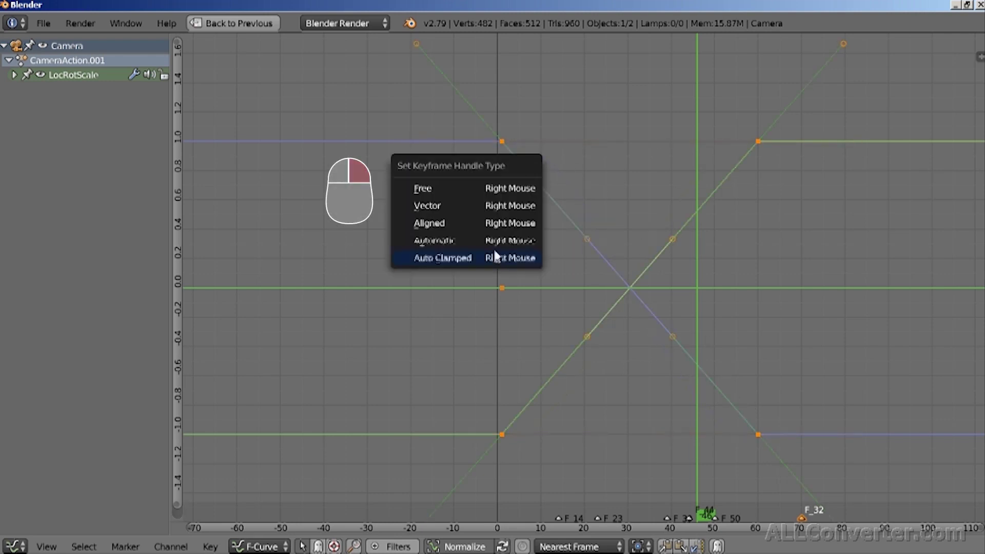
left_click(512, 205)
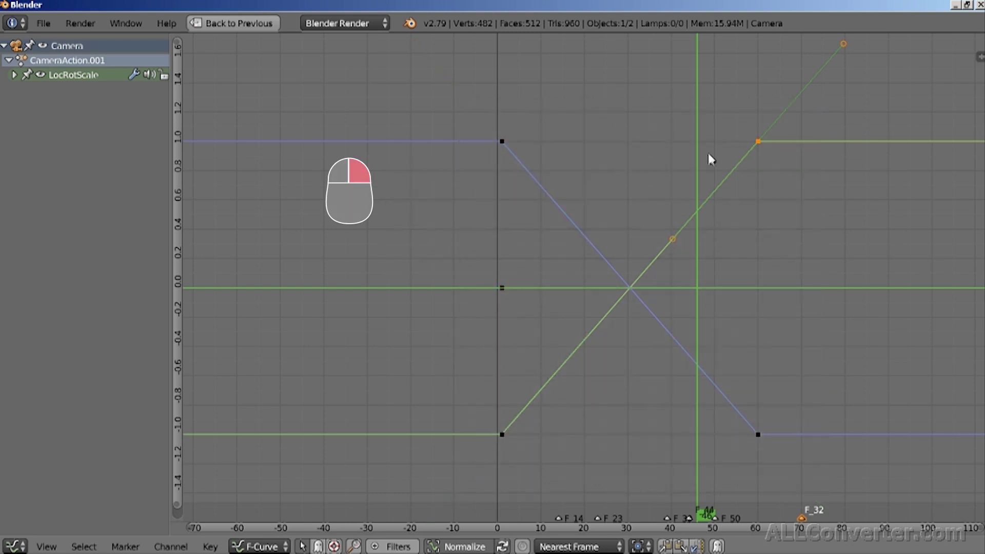
Restore the full screen layout and play the animation with the linear camera move
key("a")
key("ctrl+Up")
key("alt+a")
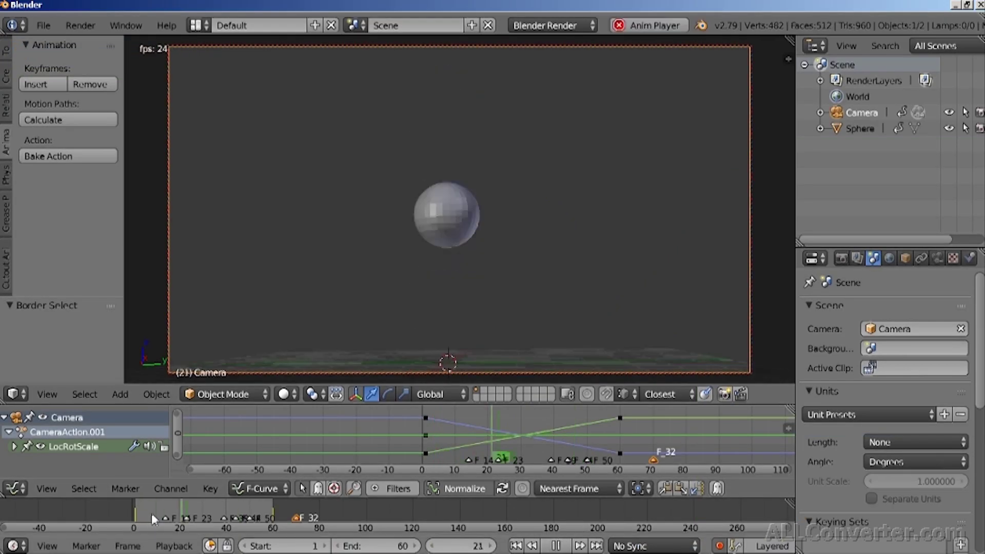
key("alt+a")
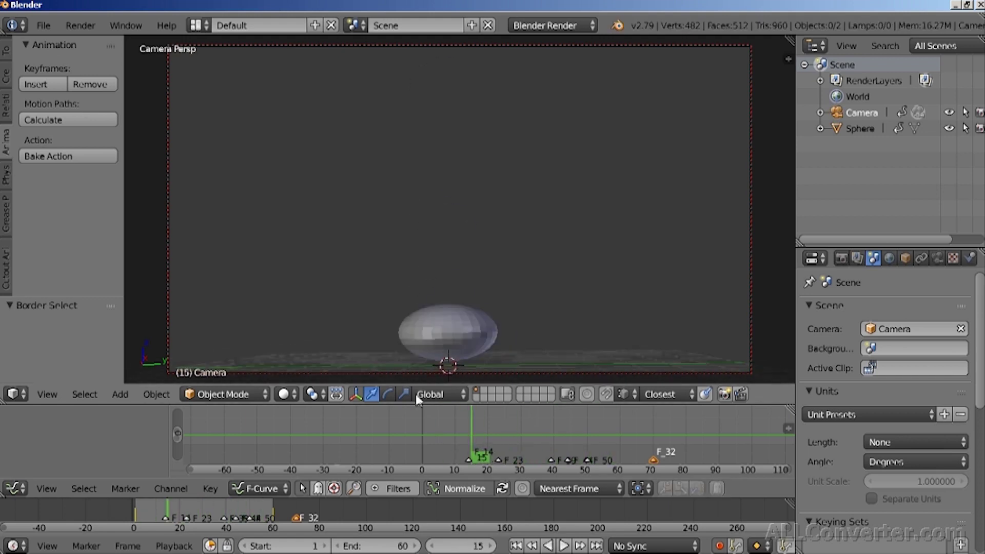
Move the sphere -0.051 along Z shortly after frame 50 and check it by playing the animation
left_click_drag(251, 510, 261, 515)
right_click(447, 332)
left_click(260, 515)
left_click_drag(447, 296, 447, 296)
left_click(265, 515)
key("alt+a")
key("Escape")
key("a")
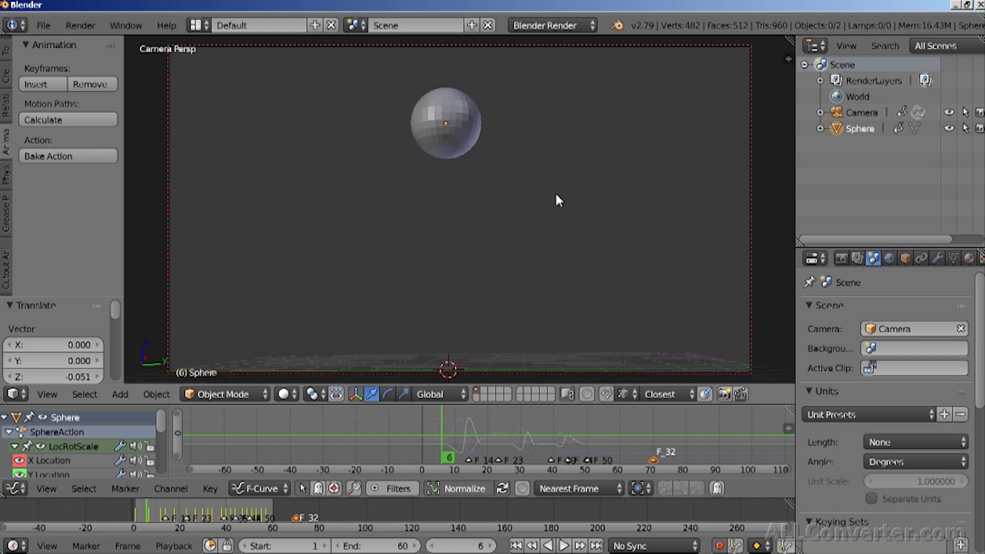
Switch the viewport to Rendered shading and add a Sun lamp raised 4.146 along Z
left_click(286, 398)
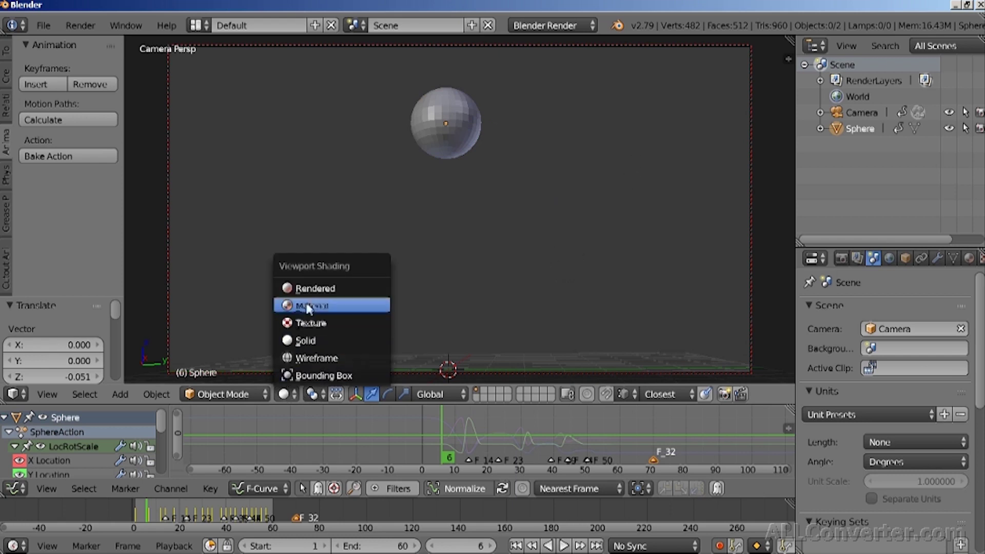
left_click(319, 290)
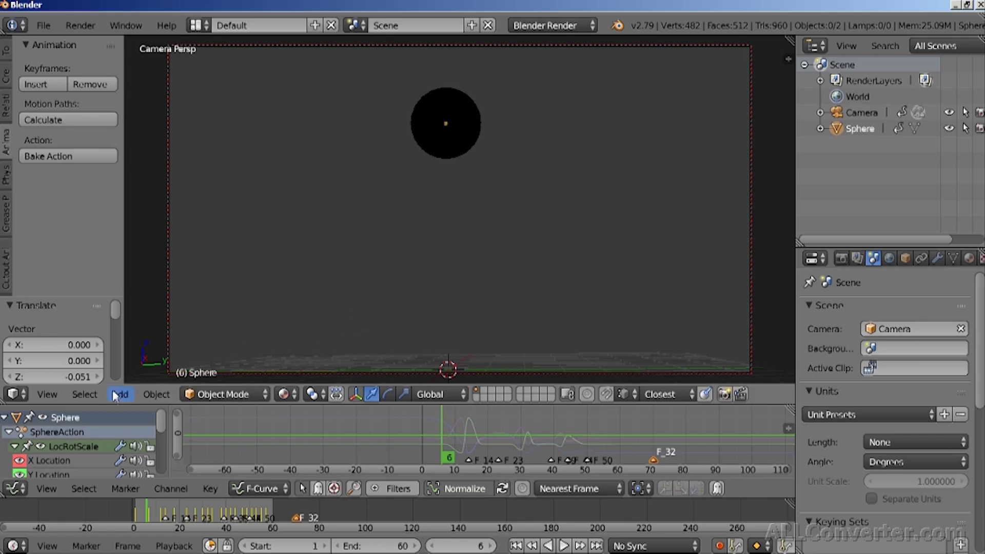
left_click(119, 394)
mouse_move(158, 197)
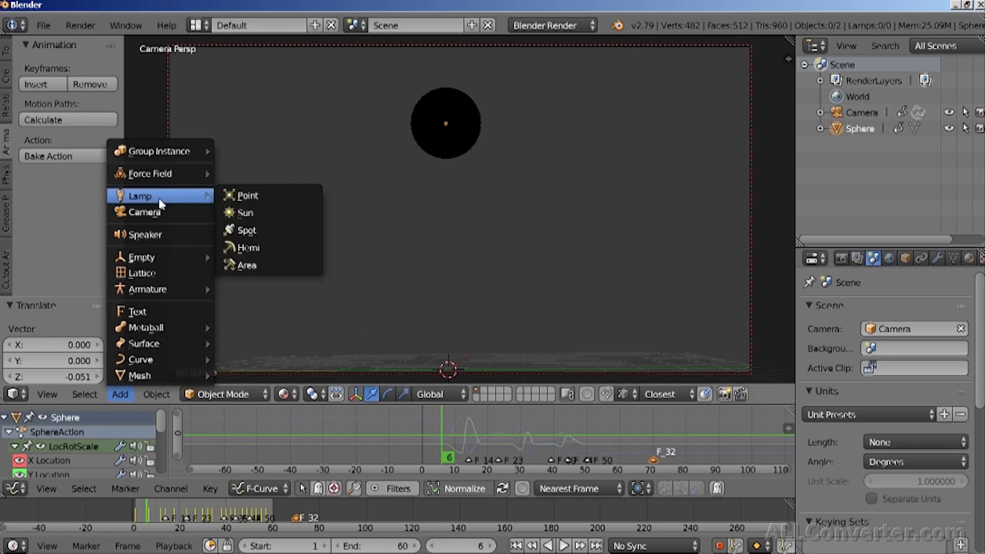
left_click(244, 210)
left_click_drag(448, 318, 442, 165)
Try rotating the Sun lamp freely and remove its keyframes
left_click(387, 394)
left_click_drag(448, 227, 454, 265)
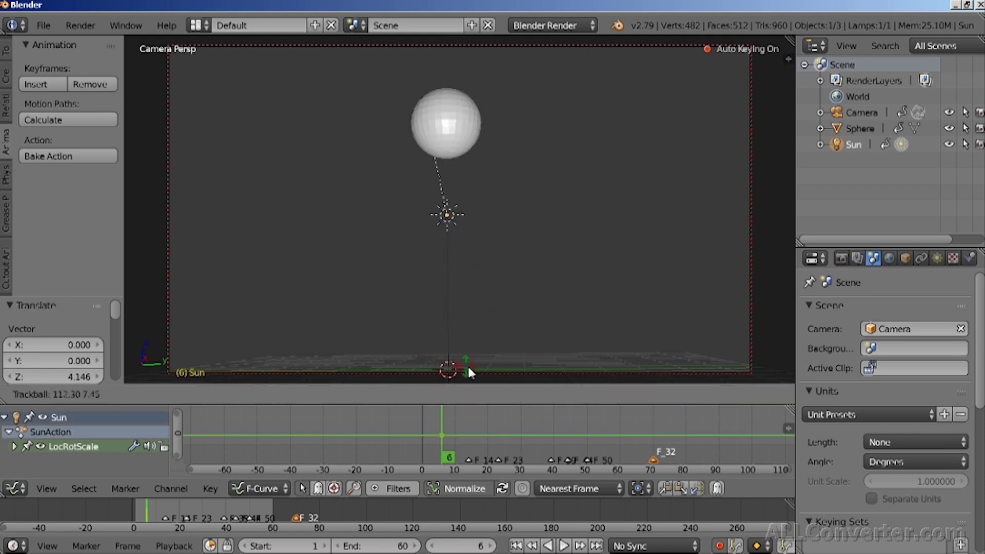
left_click(457, 297)
left_click(85, 85)
left_click(81, 86)
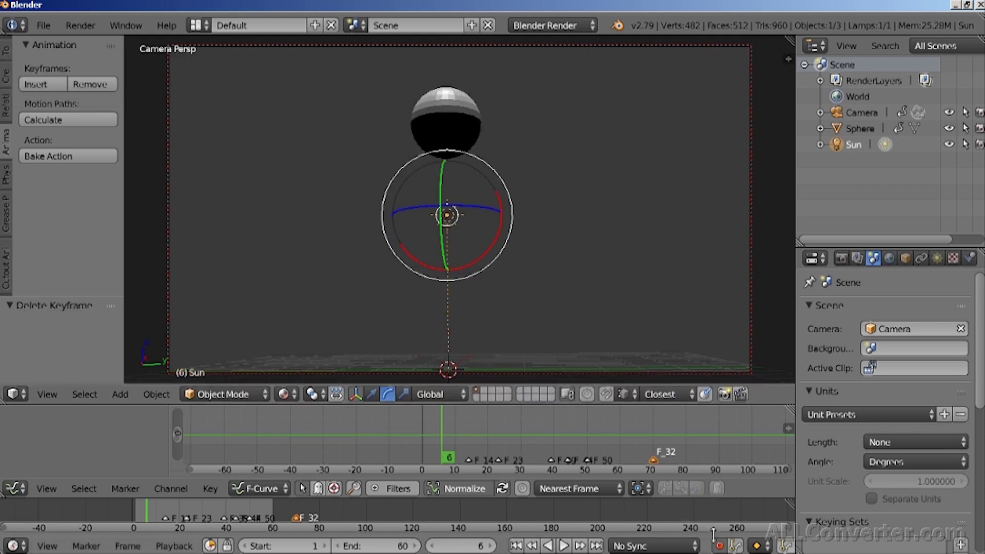
Move the Sun lamp aside and rotate it with the trackball by 59° and 26.4°
left_click(371, 394)
left_click_drag(446, 215, 509, 202)
key("r")
key("r")
left_click(548, 280)
Play the animation and view frame 4 in Rendered shading to check the lighting
key("alt+a")
key("alt+a")
left_click(287, 394)
left_click(303, 286)
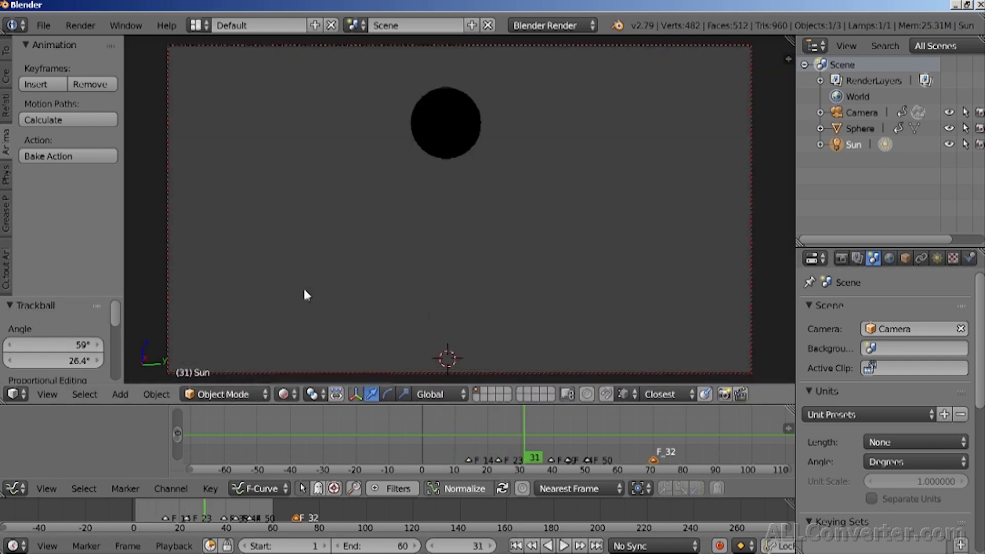
left_click(139, 512)
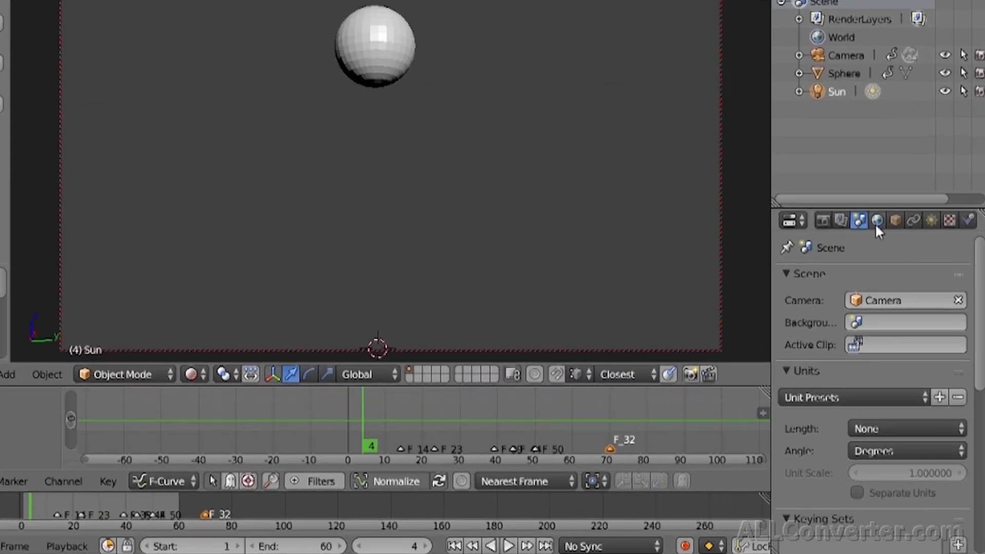
Show the World properties and enlarge the properties editor upwards and sideways
left_click(886, 247)
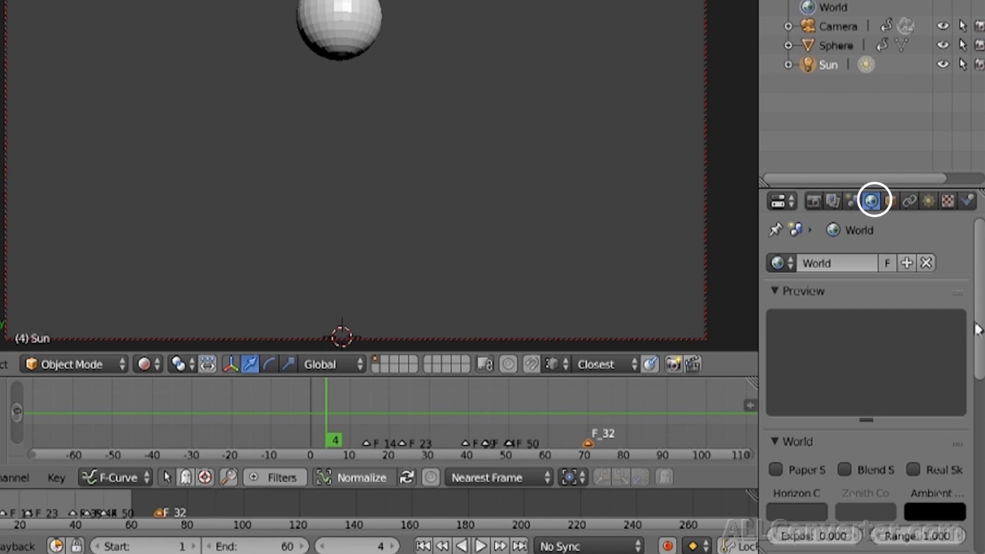
scroll(873, 200, "down", 2)
scroll(875, 199, "down", 1)
left_click_drag(844, 188, 839, 53)
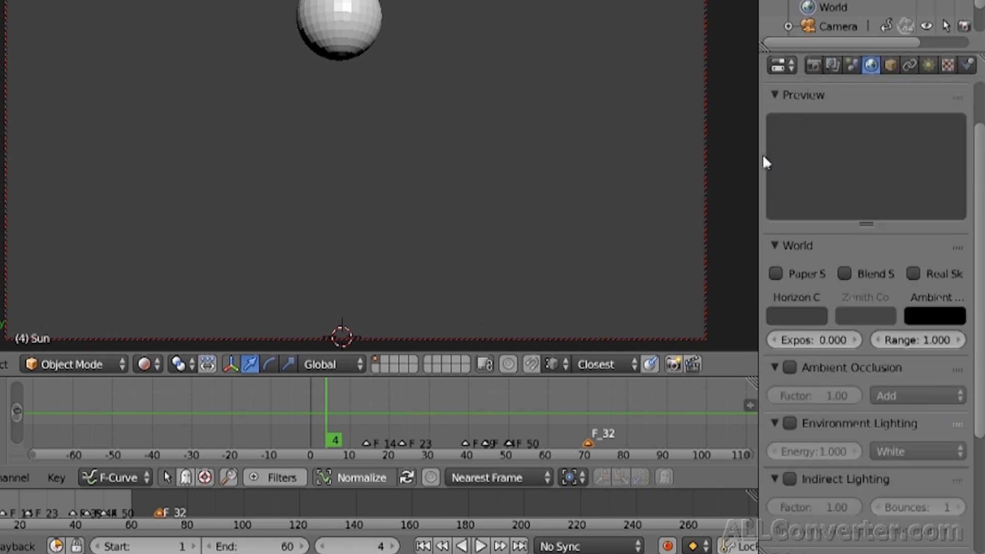
left_click_drag(759, 161, 639, 145)
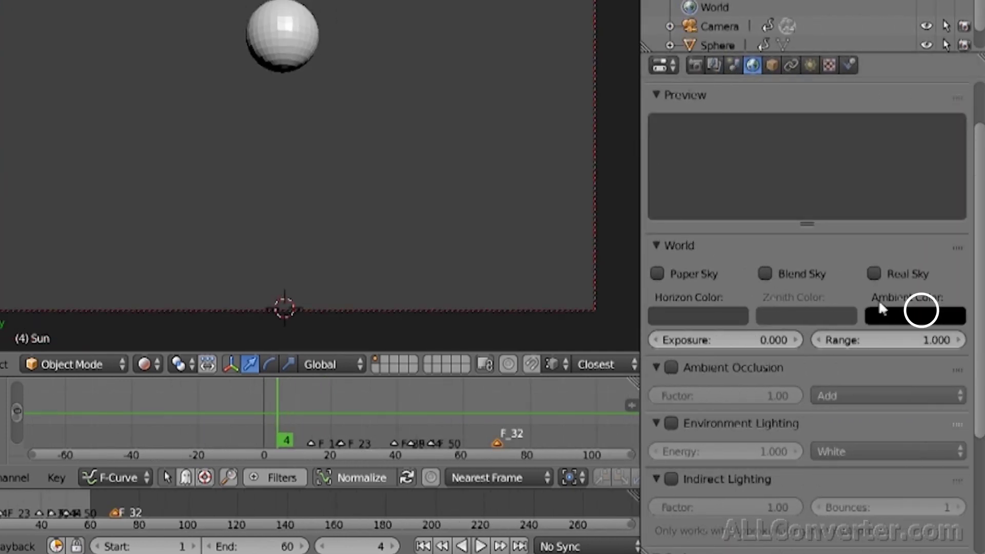
Set the world's ambient color to a muted pinkish red
left_click(918, 314)
left_click_drag(949, 191, 949, 179)
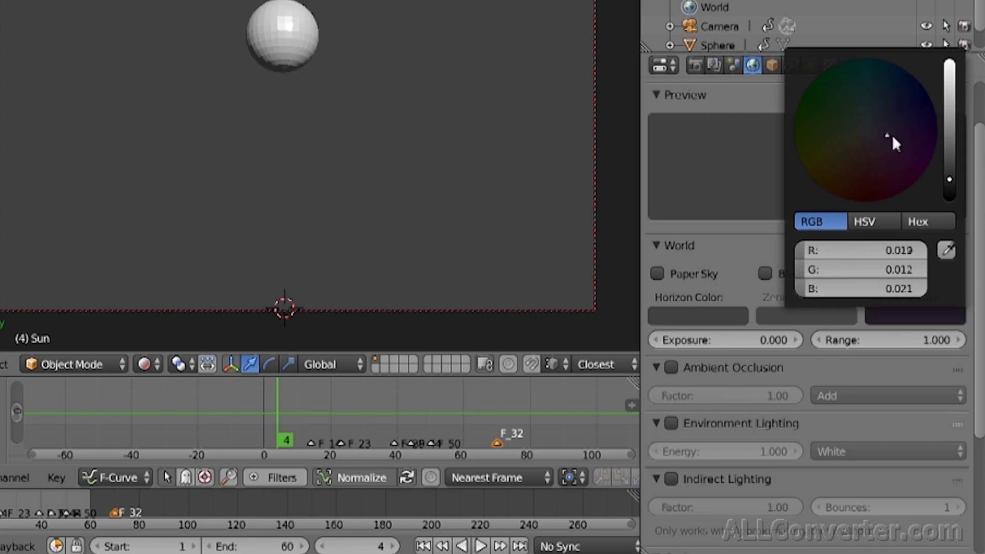
left_click_drag(891, 135, 838, 119)
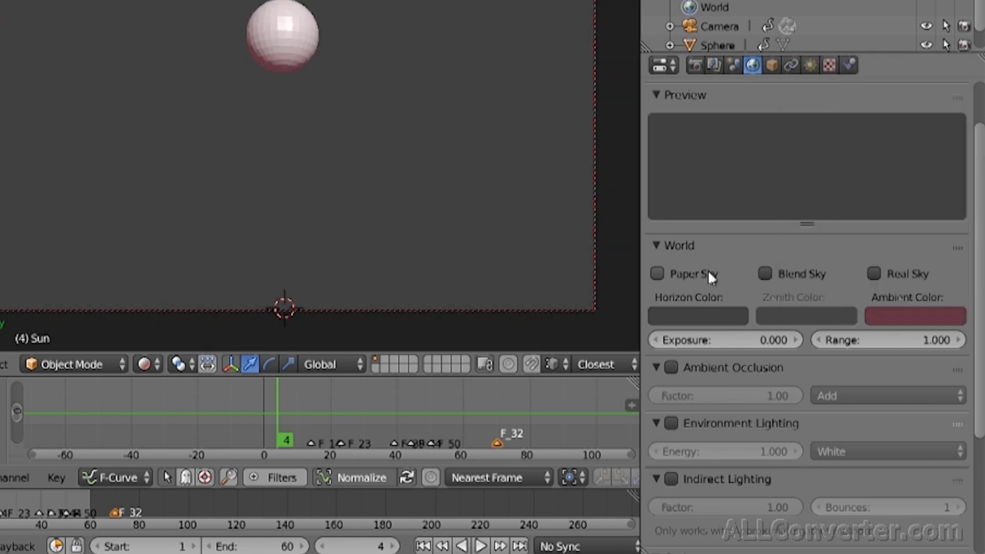
Enable Blend Sky for the world and set the zenith color to a dark red of R 0.041, G 0.015, B 0.022
left_click(771, 272)
left_click(796, 317)
mouse_move(840, 190)
left_mouse_down()
mouse_move(841, 151)
mouse_move(841, 172)
left_mouse_up()
left_click(795, 121)
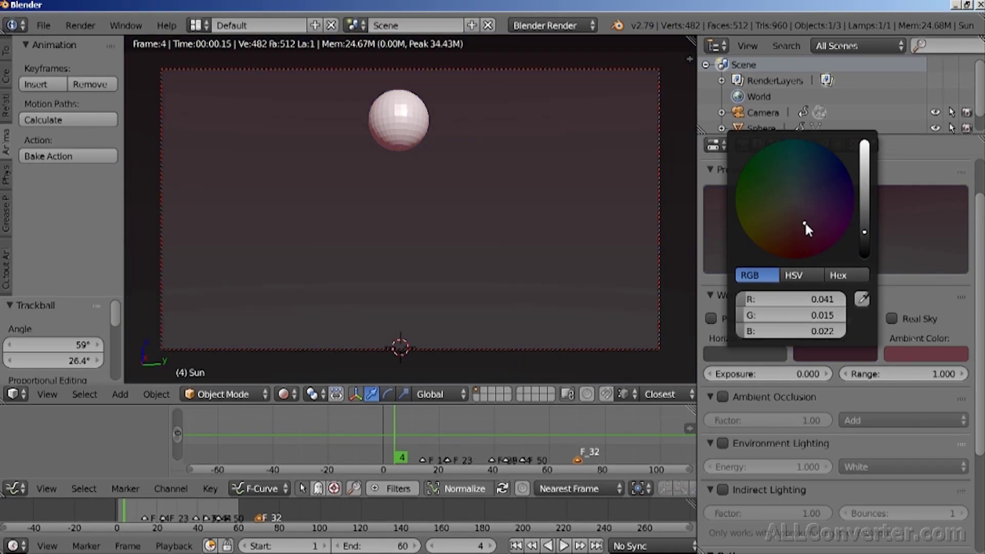
Switch the viewport to Material shading and set the render resolution percentage to 100%
left_click(743, 145)
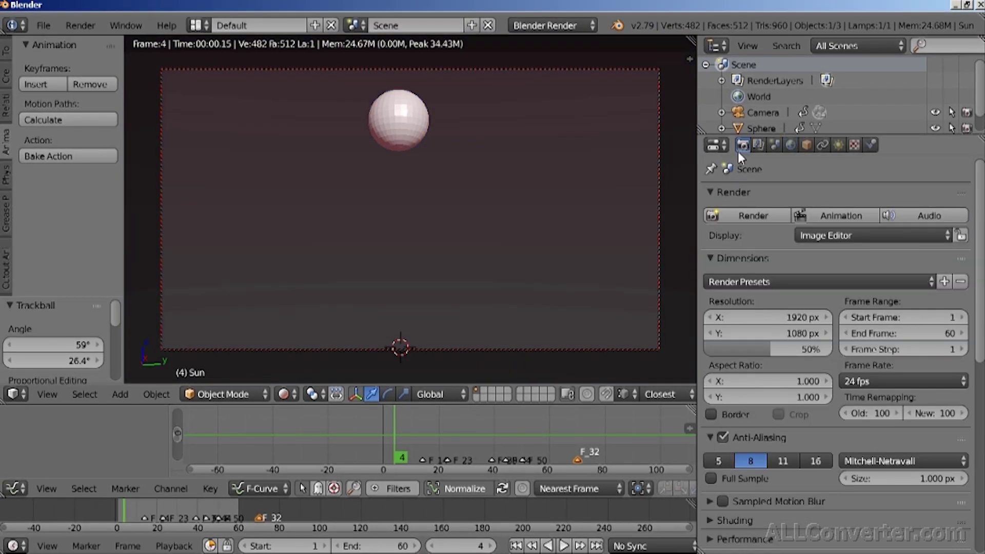
left_click(292, 394)
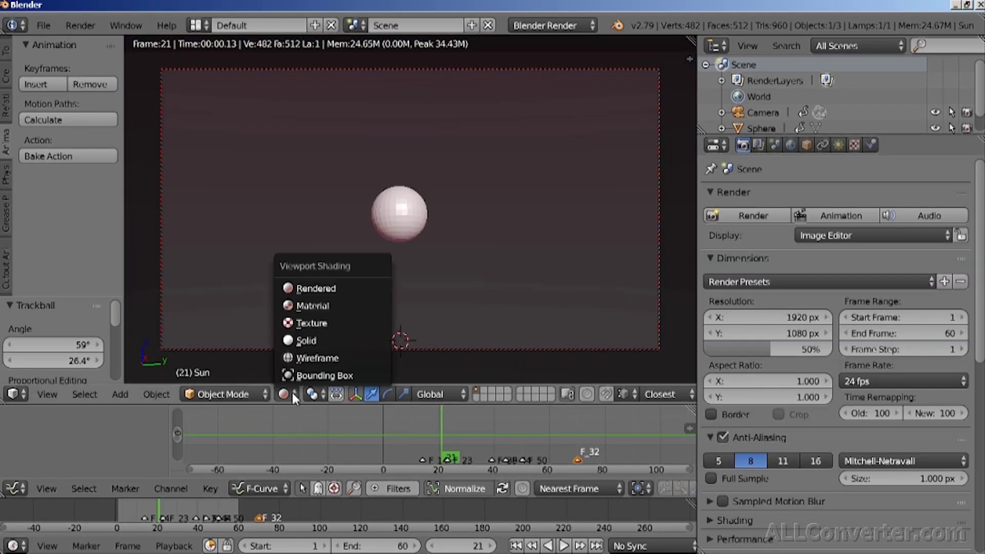
left_click(305, 306)
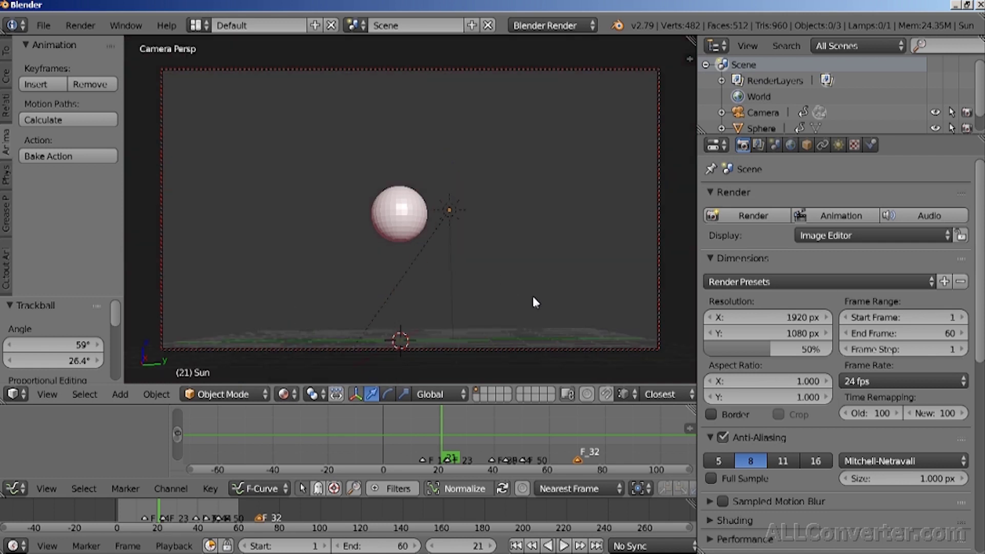
left_click(791, 349)
left_click_drag(817, 350, 870, 345)
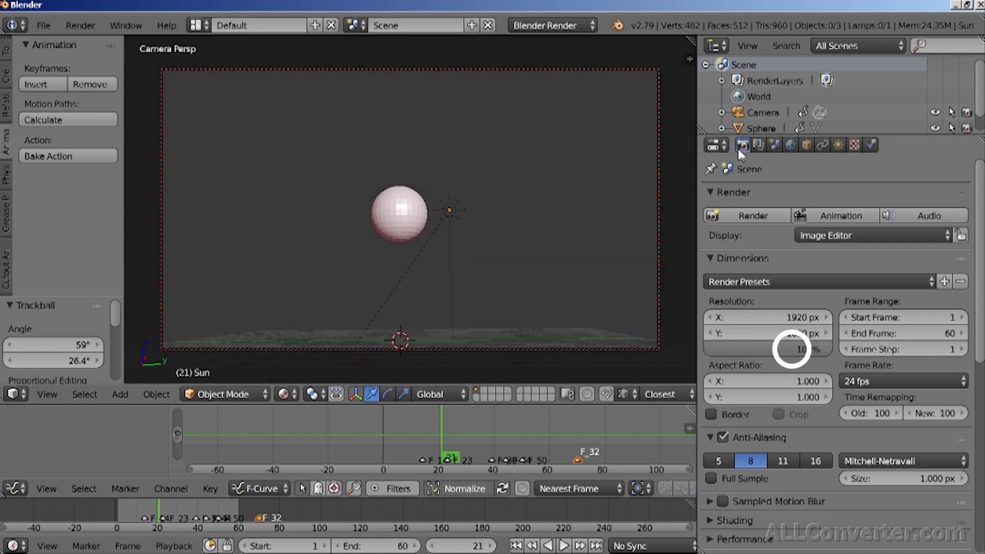
Set the render output file format to AVI JPEG
left_click_drag(979, 268, 972, 429)
left_click(754, 340)
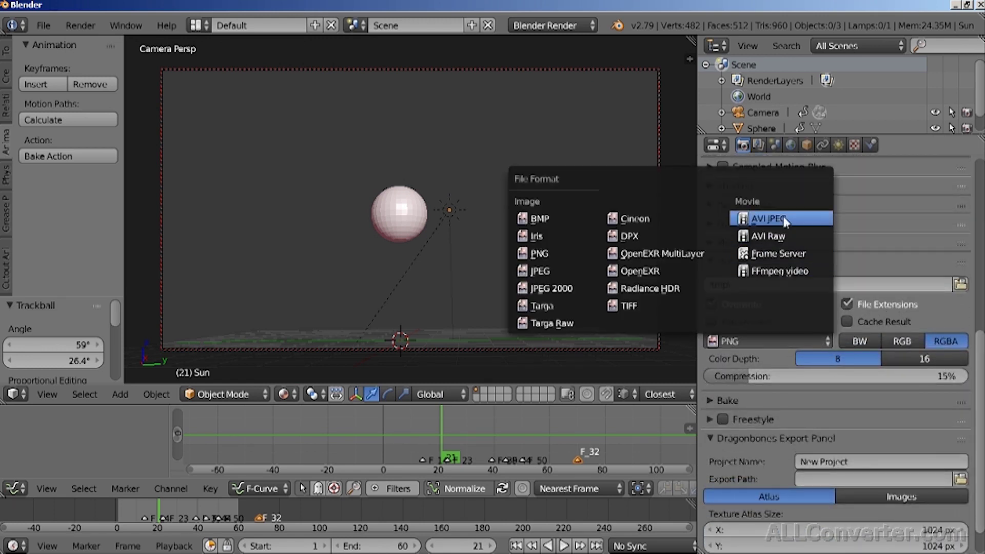
left_click(783, 216)
Set the render output path to the animation folder on drive D: with the file name ball
left_click(959, 285)
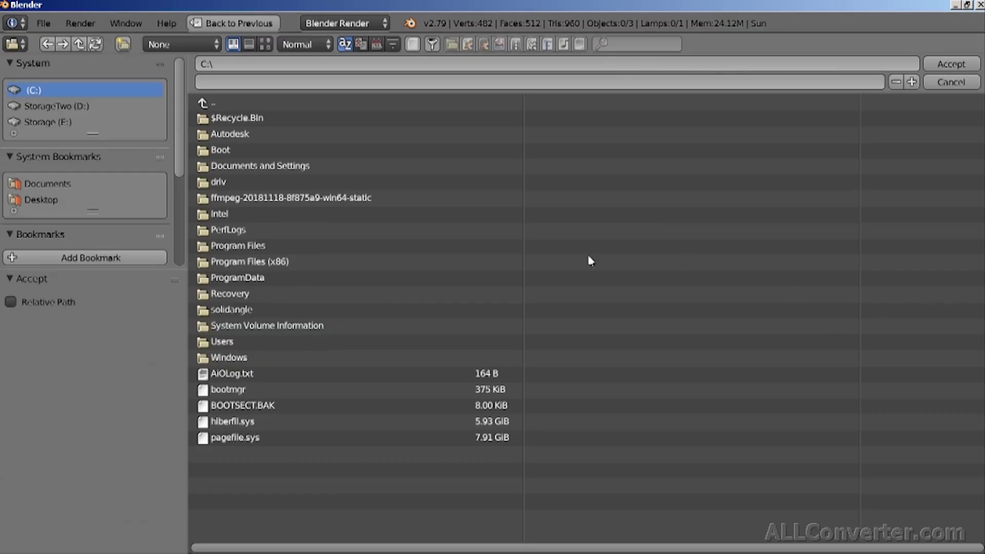
left_click(74, 108)
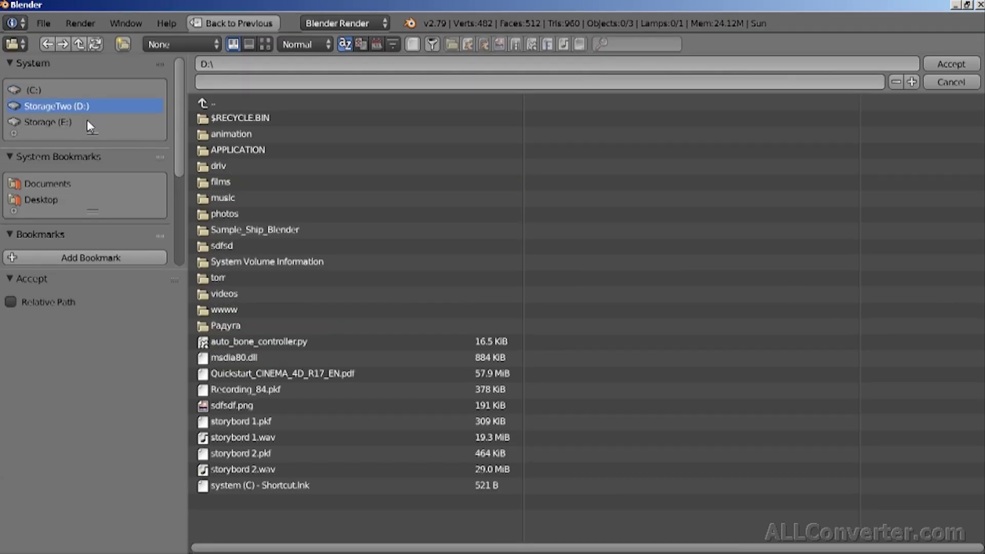
left_click(87, 122)
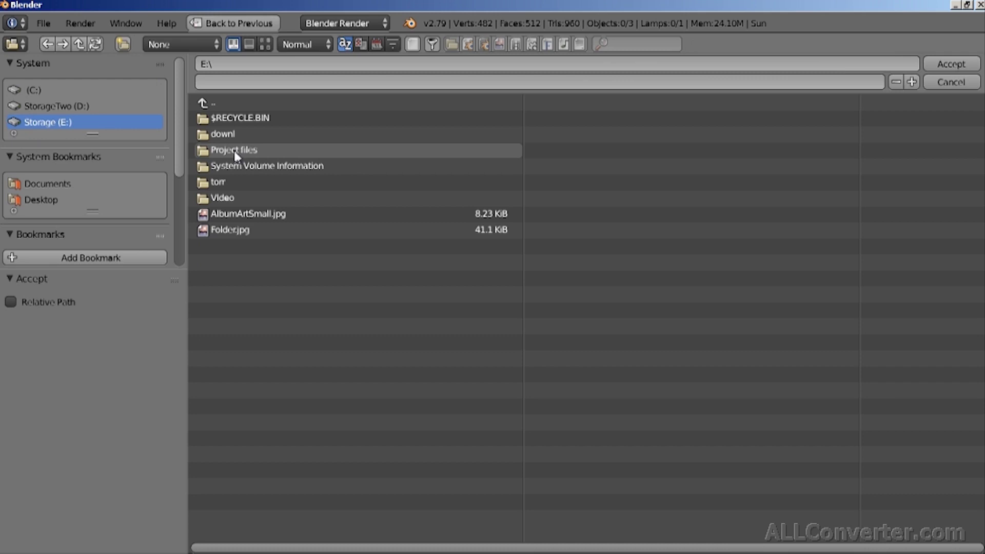
left_click(115, 107)
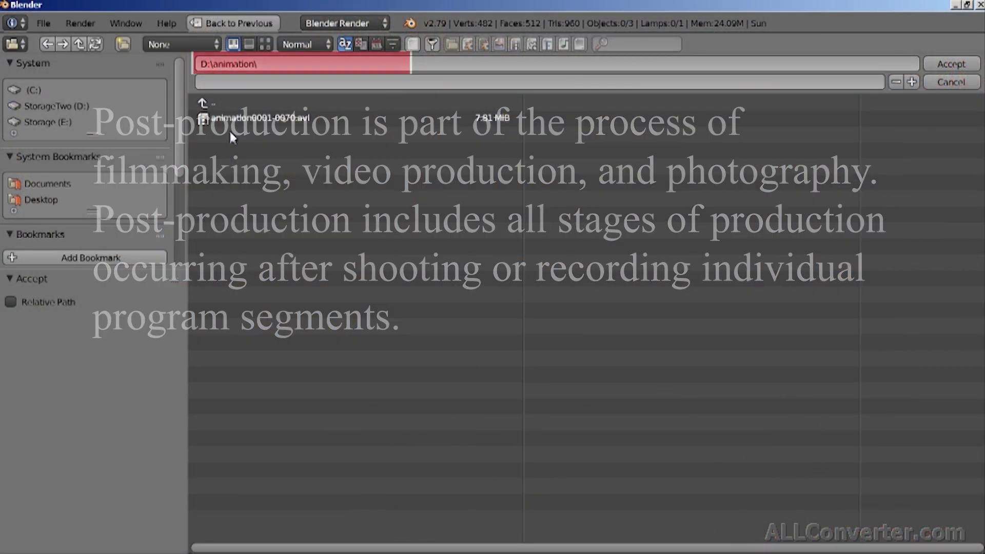
left_click(231, 81)
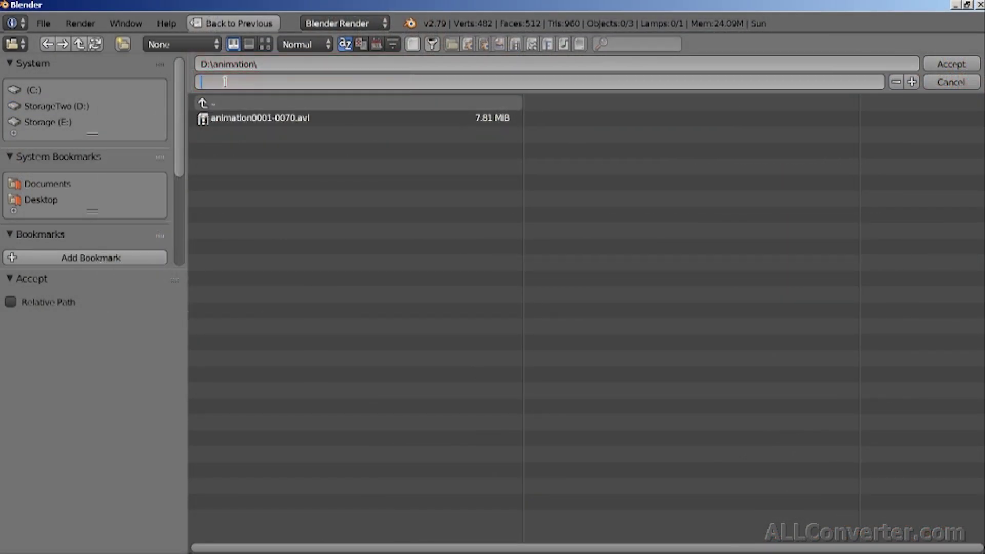
type("ball")
key("Return")
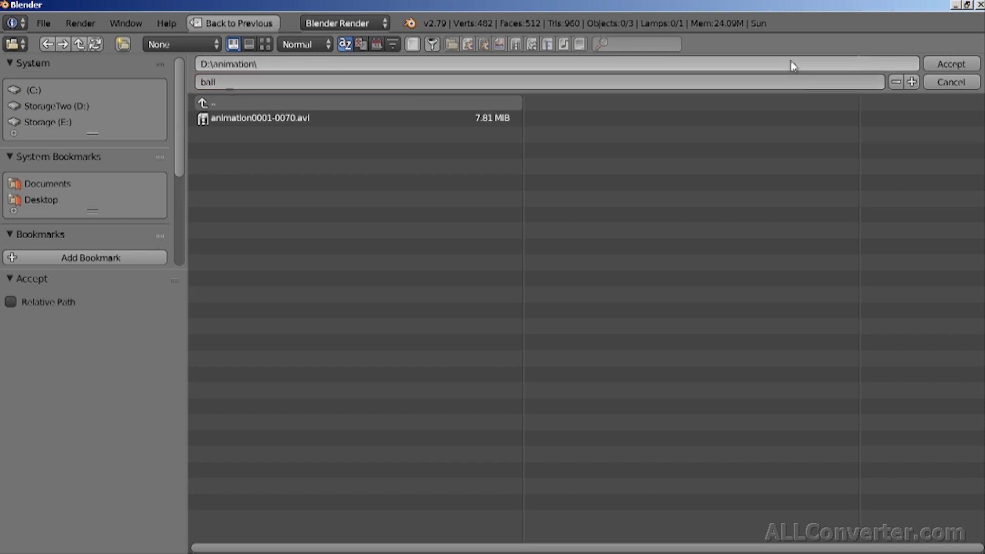
left_click(951, 64)
Check the render display and editor type options, and render the full animation in the Image Editor
scroll(832, 307, "up", 10)
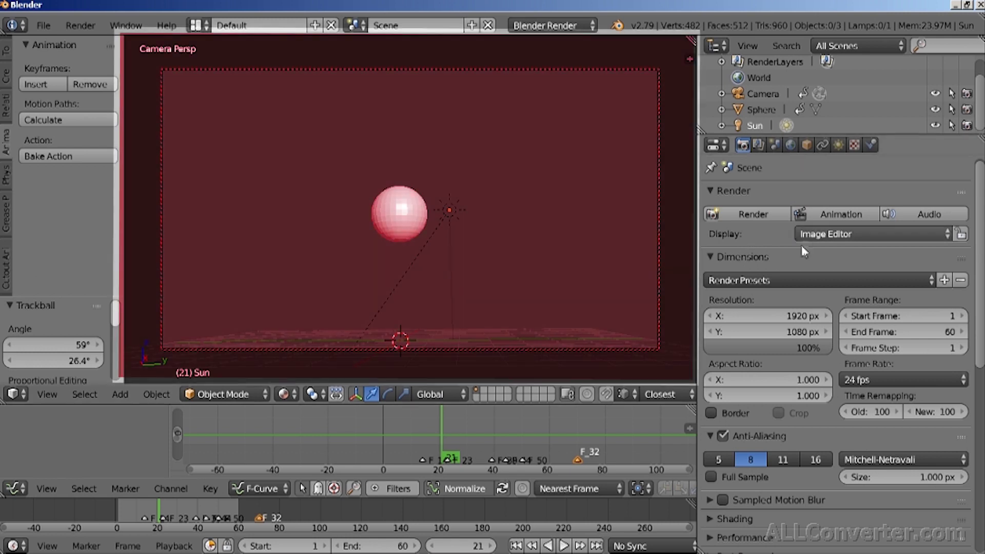
left_click(839, 234)
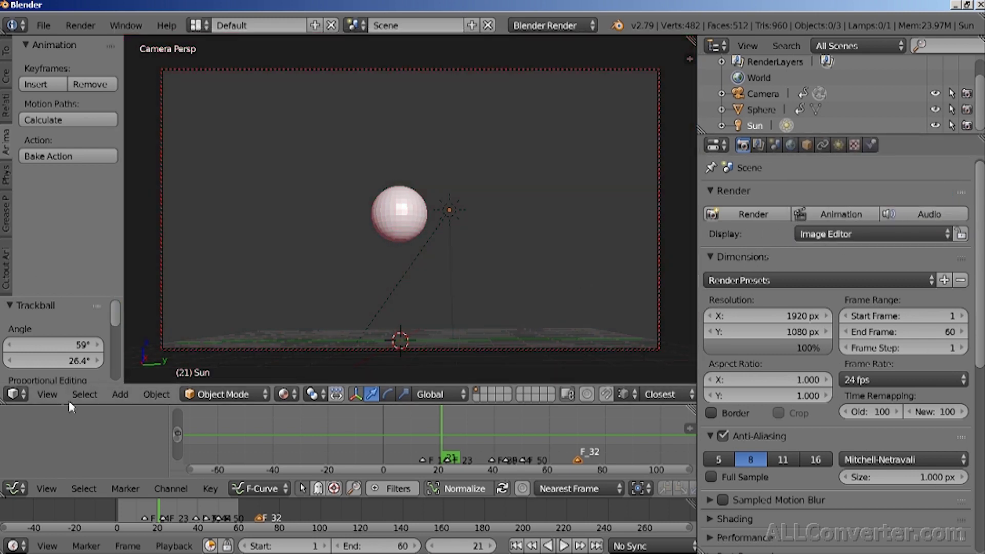
left_click(16, 395)
left_click(29, 376)
left_click(824, 214)
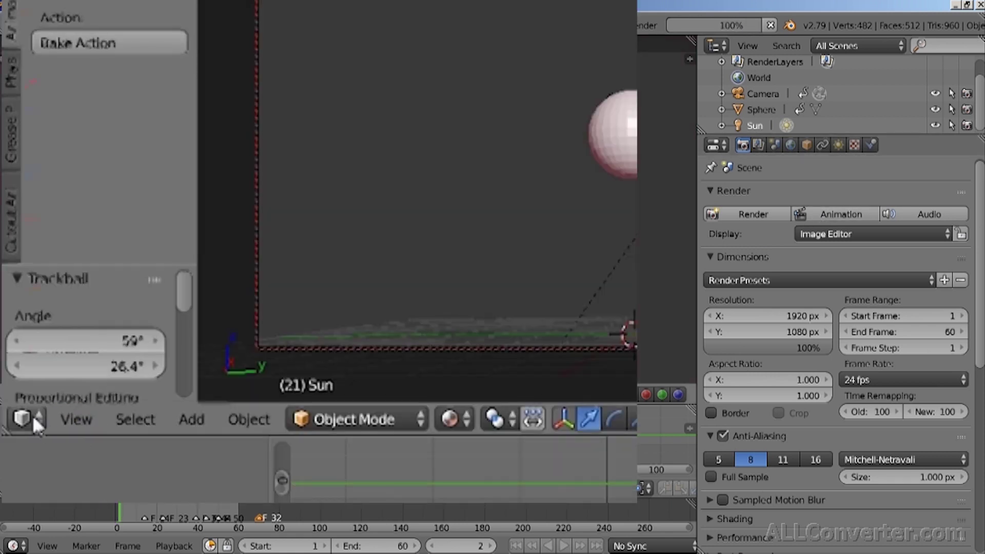
left_click(33, 417)
left_click(34, 415)
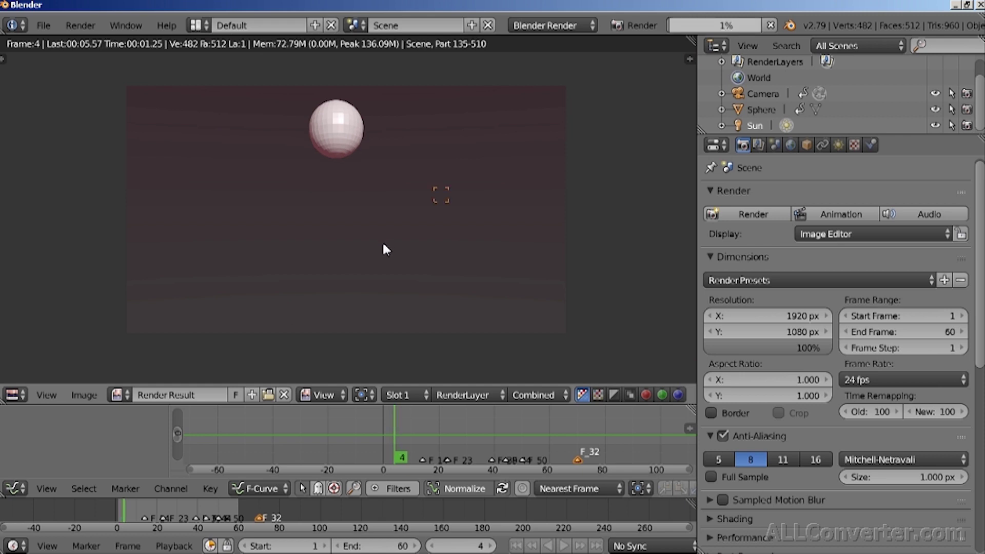
Switch to the animation folder in Windows Explorer and play the rendered ball0001-0060 video full screen in VLC media player
scroll(744, 297, "down", 2)
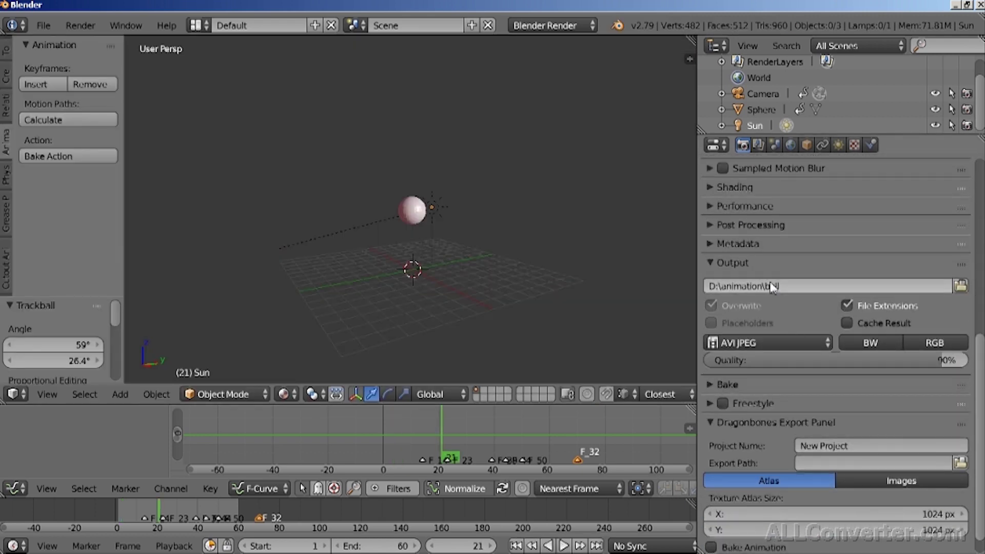
key("alt+Tab")
key("Tab")
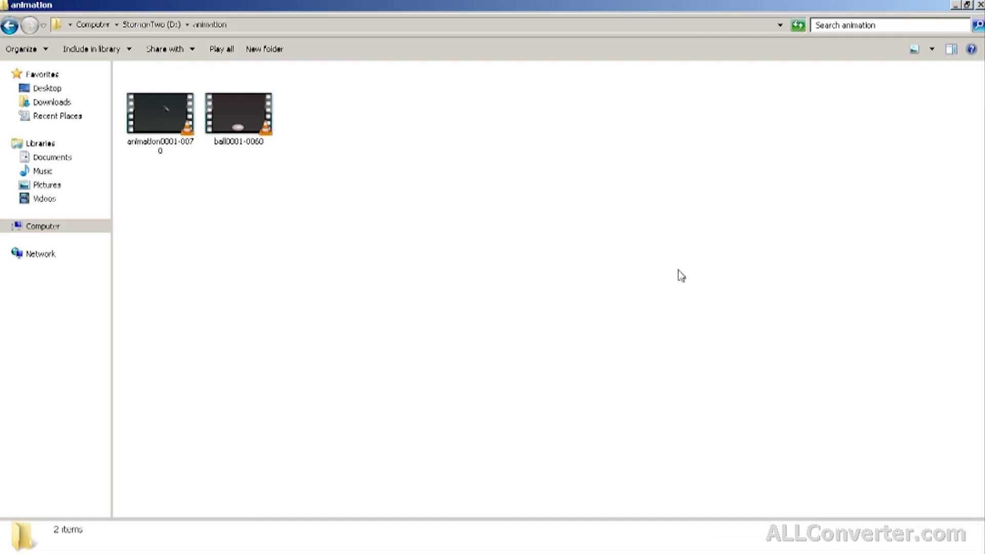
left_click(248, 143)
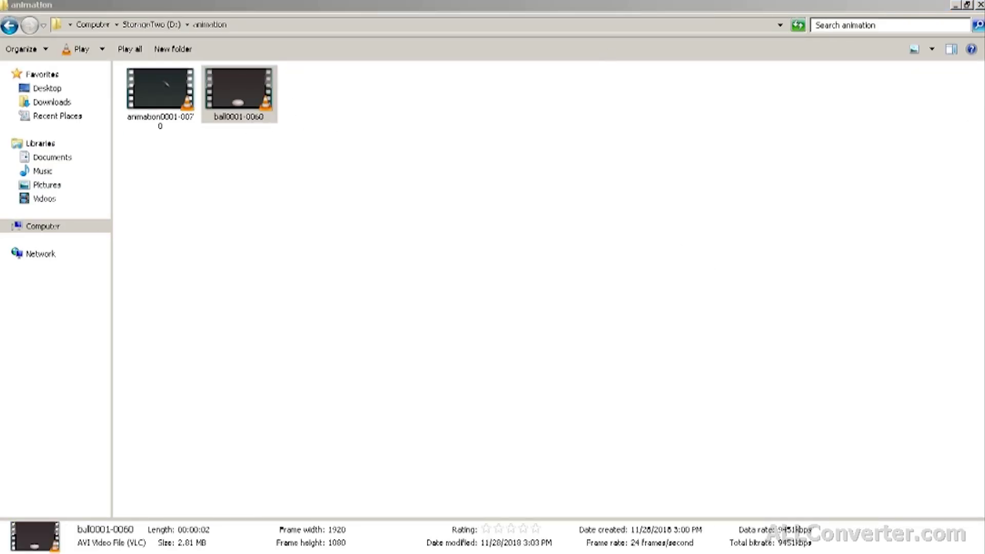
left_click(904, 5)
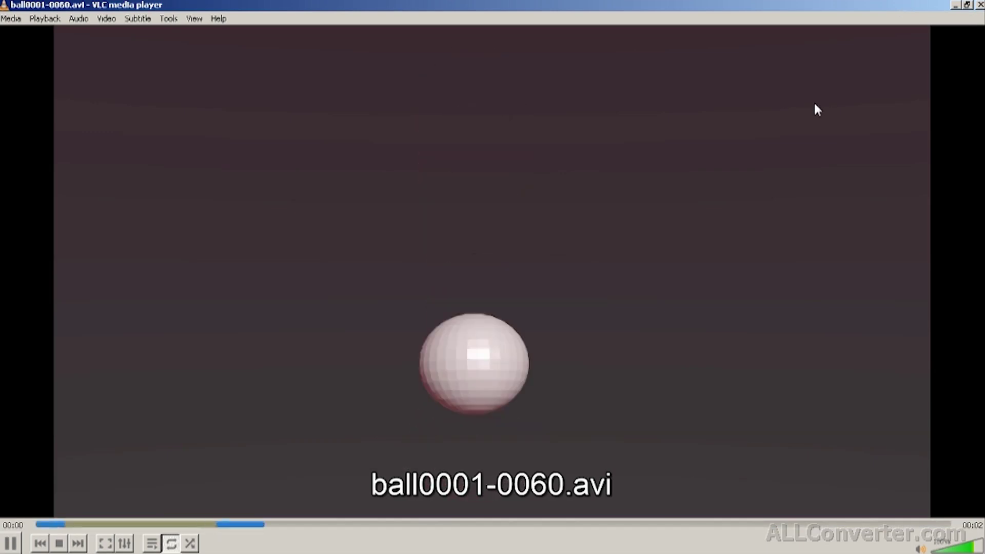
double_click(814, 104)
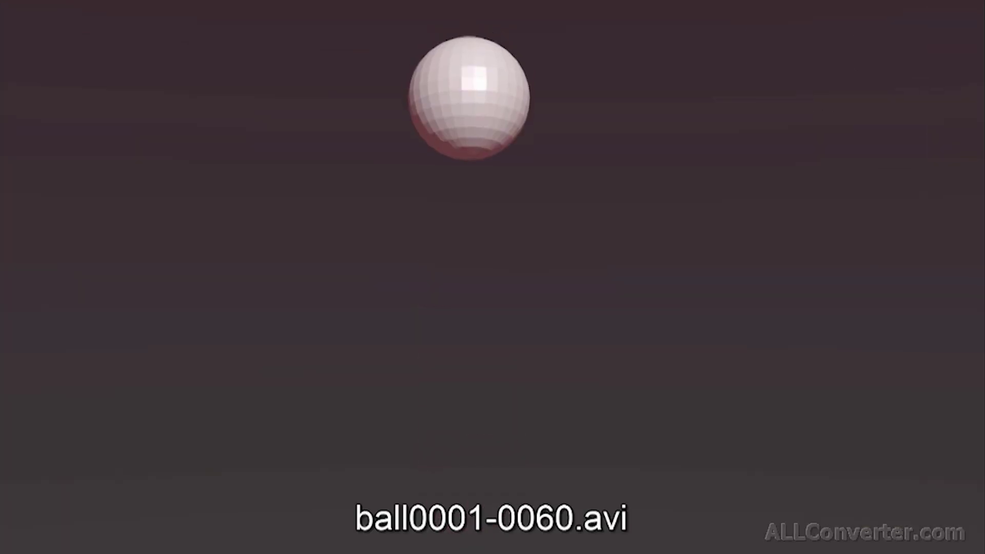